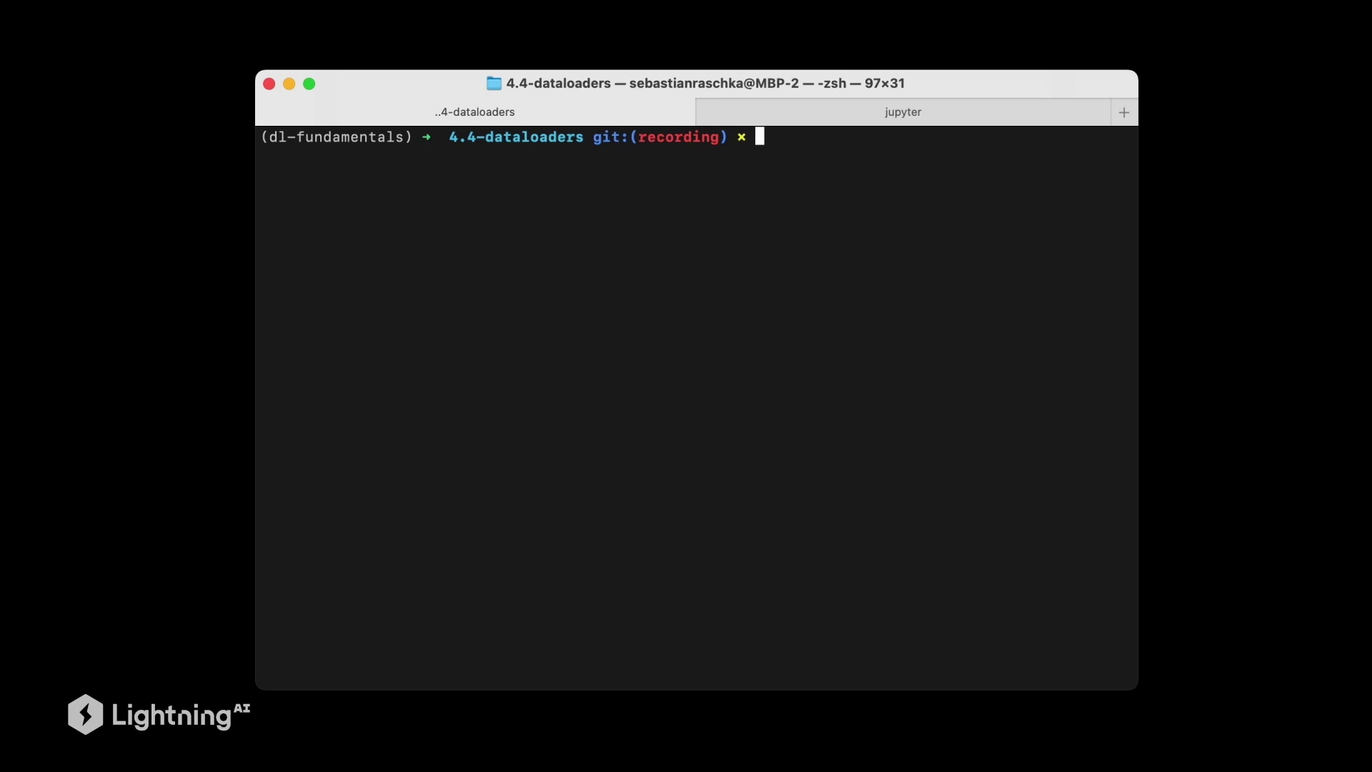
type("ls")
Step: List the 4.4-dataloaders folder with ls, then launch VS Code on it with code
key("Return")
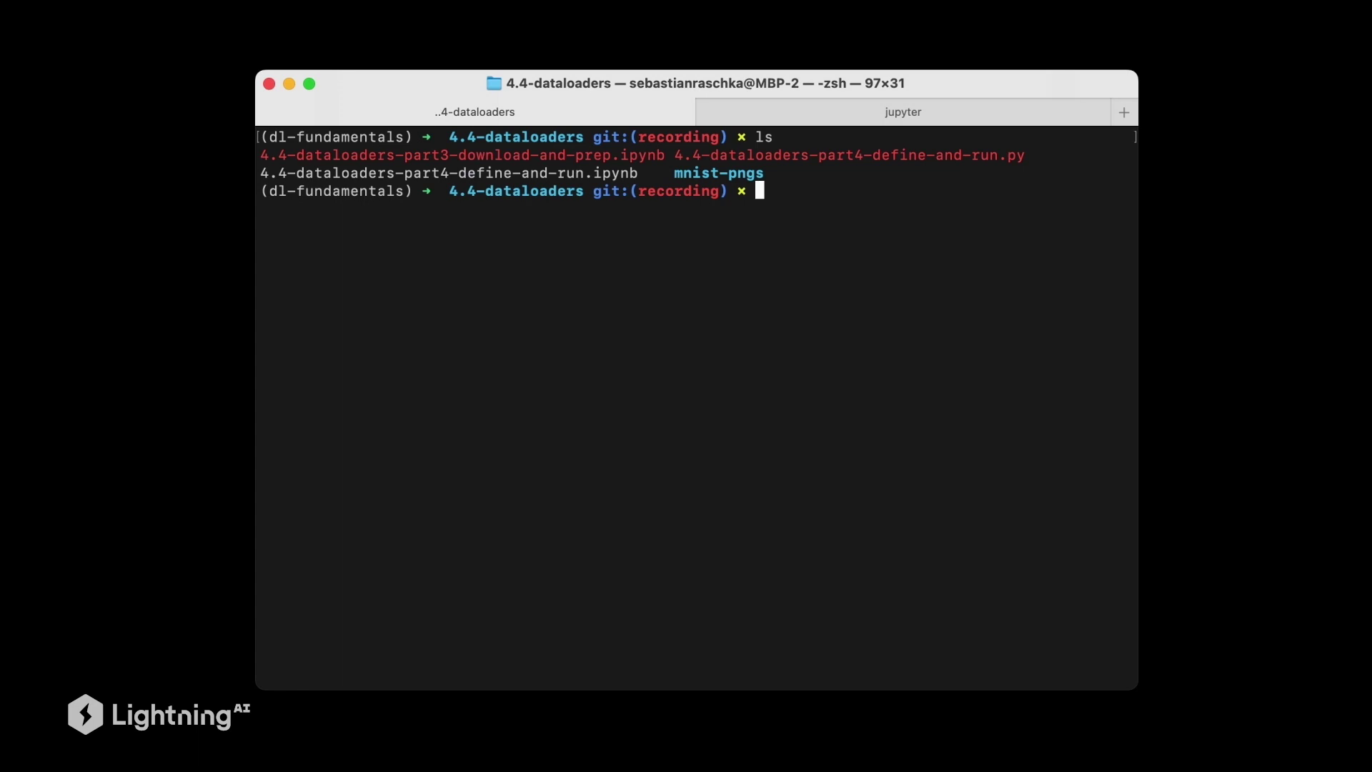
type("code ")
type(".")
key("Return")
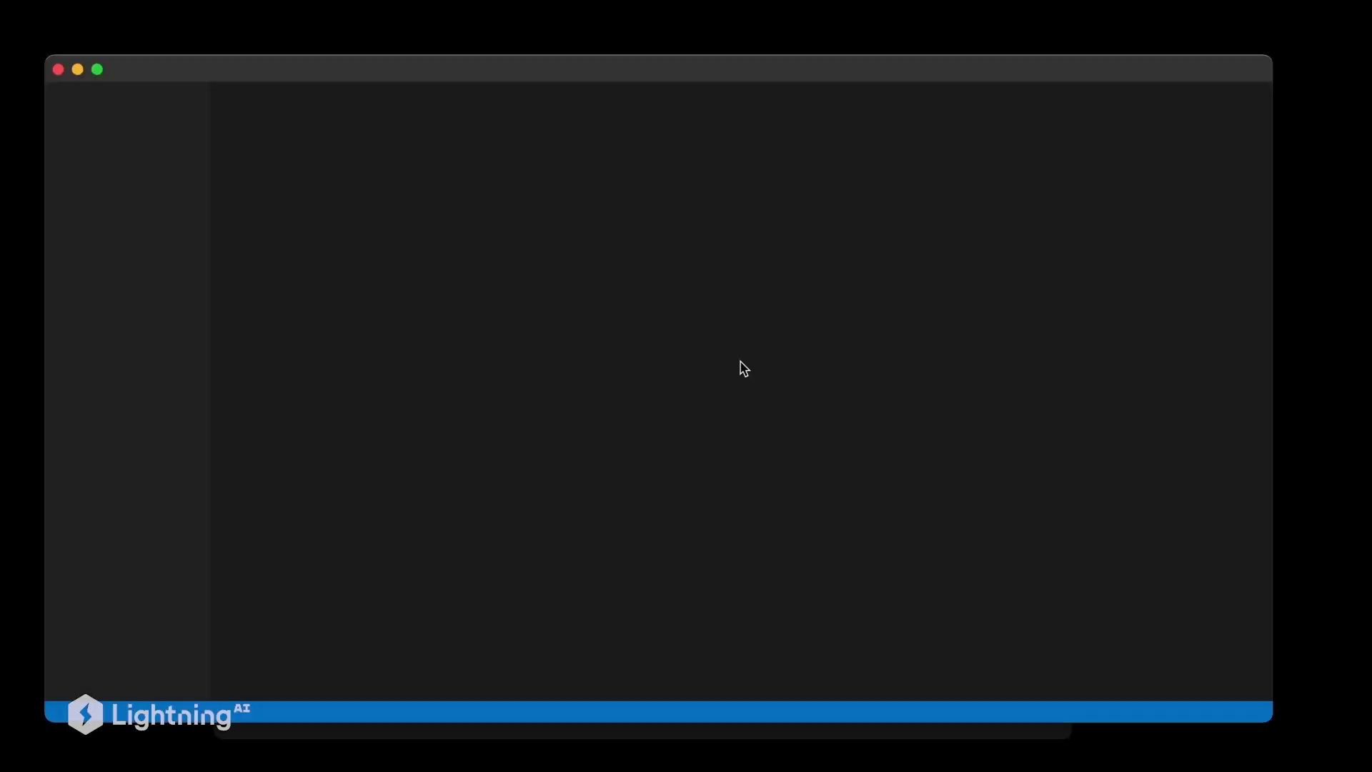
Step: Reposition the editor, browse mnist-pngs, collapse the 4.4-DATALOADERS tree, and paste the import block
left_click_drag(729, 67, 677, 57)
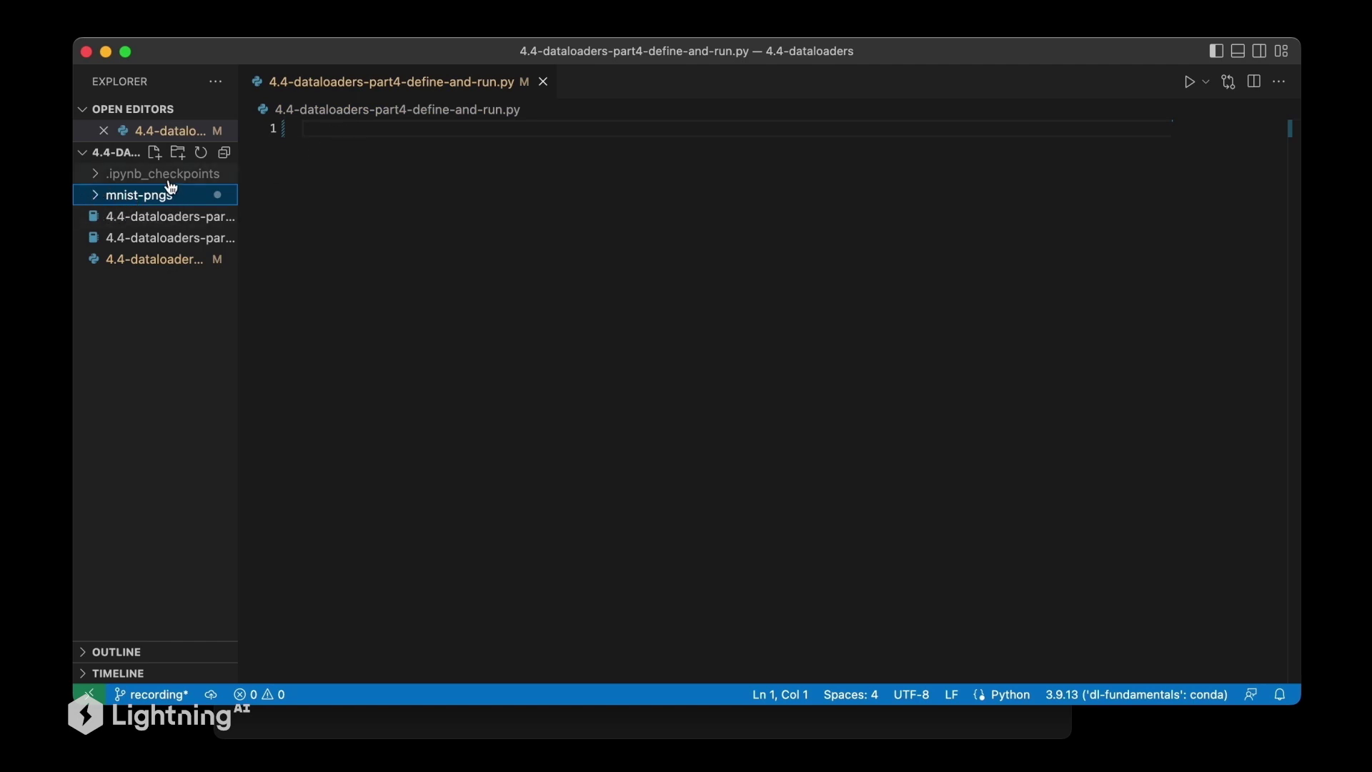
left_click(98, 199)
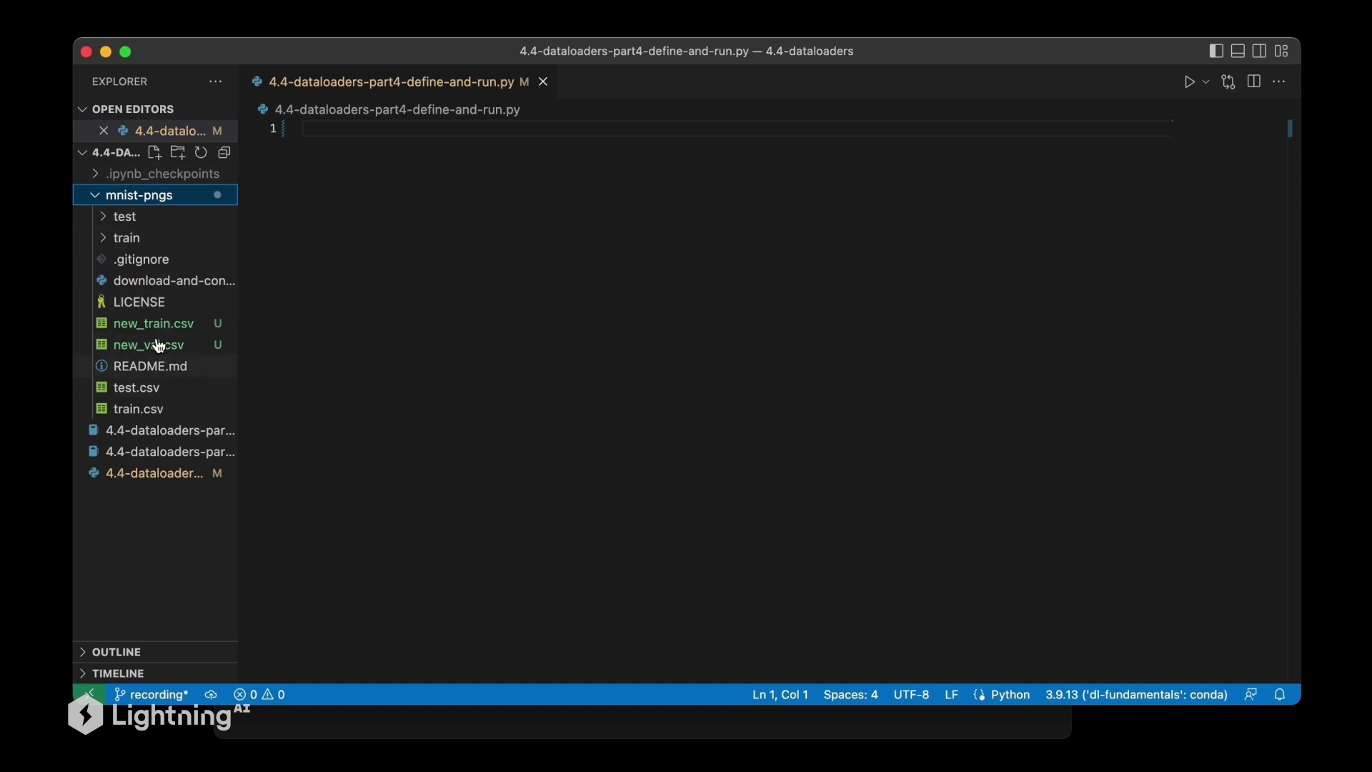
left_click(85, 154)
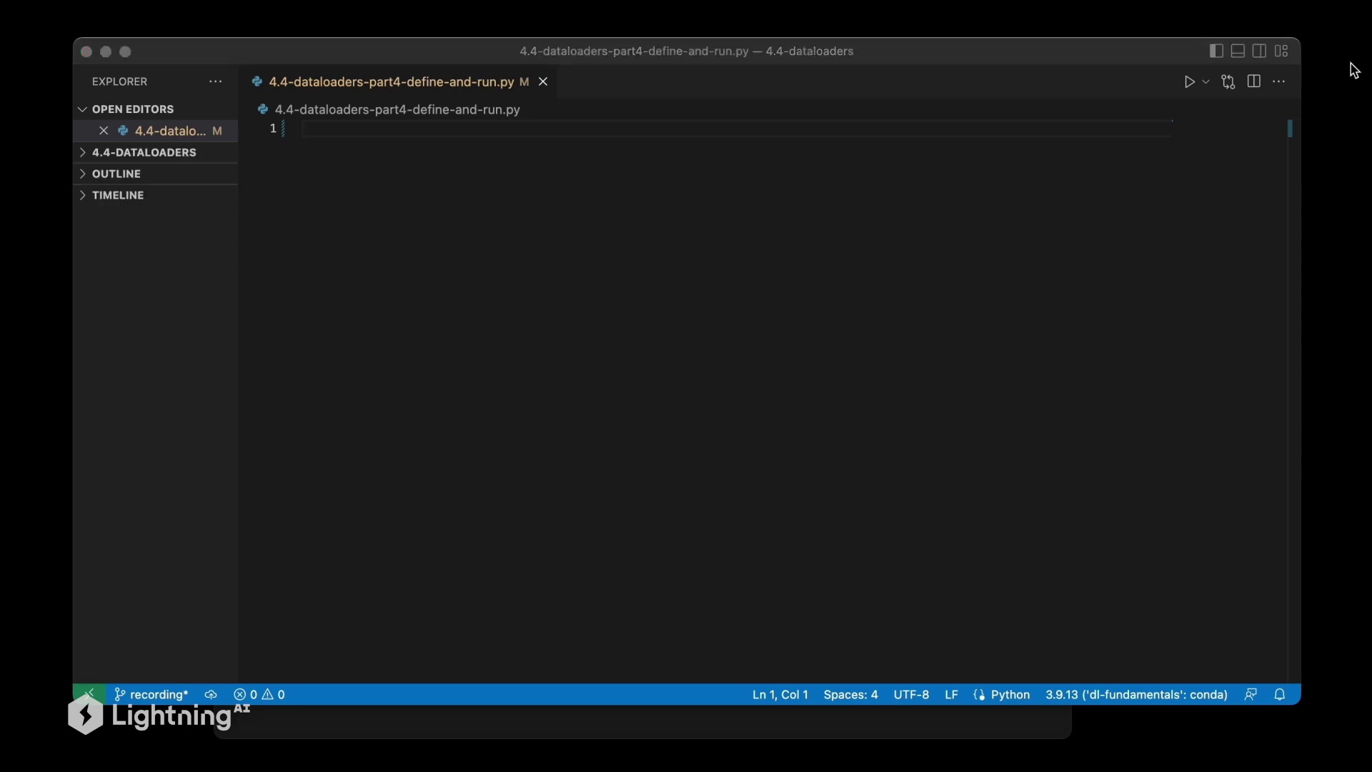
type("import os  import matplotlib.pyplot as plt import numpy as np import pandas as pd import torchvision.utils as vutils from PIL import Image from torch.utils.data import DataLoader, Dataset from torchvision import transforms from watermark import watermark")
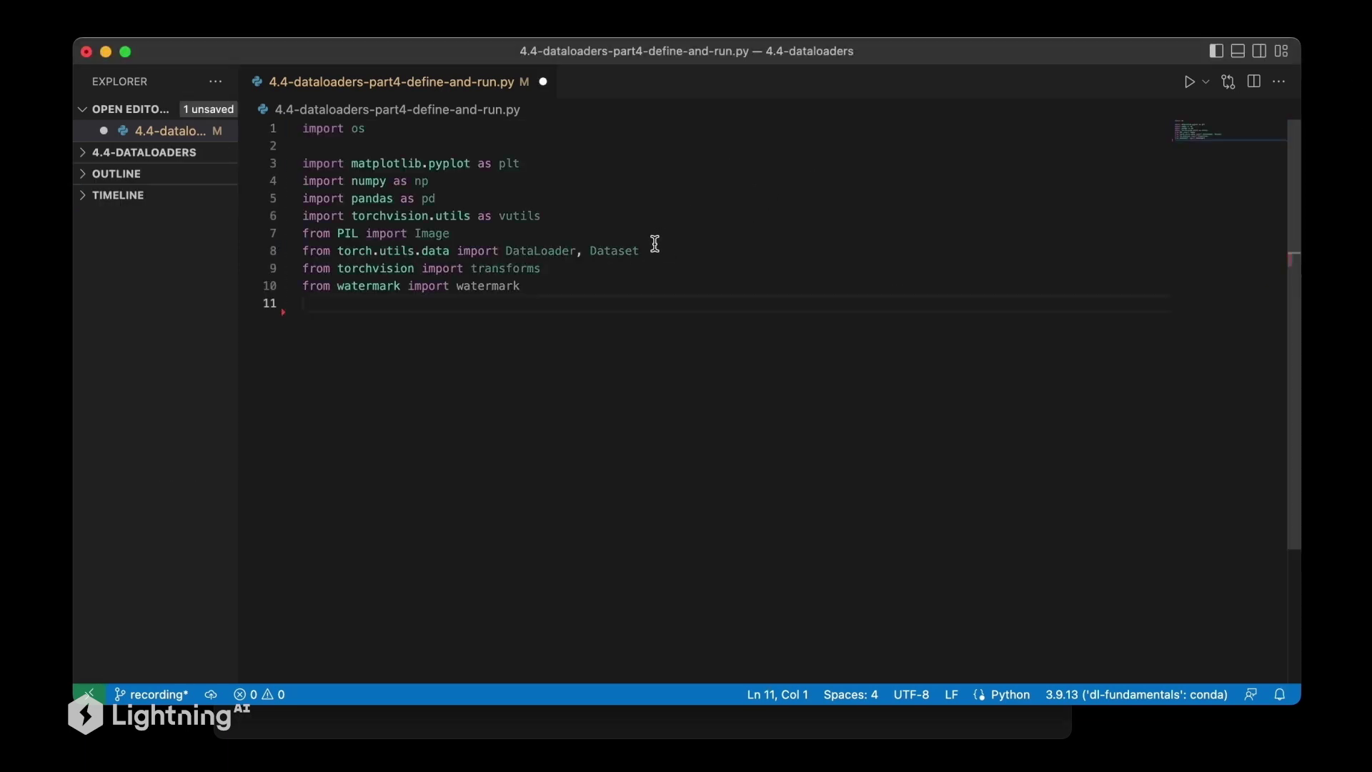
Step: Add blank lines after the imports and paste the MyDataset class definition
key("Return")
key("Return")
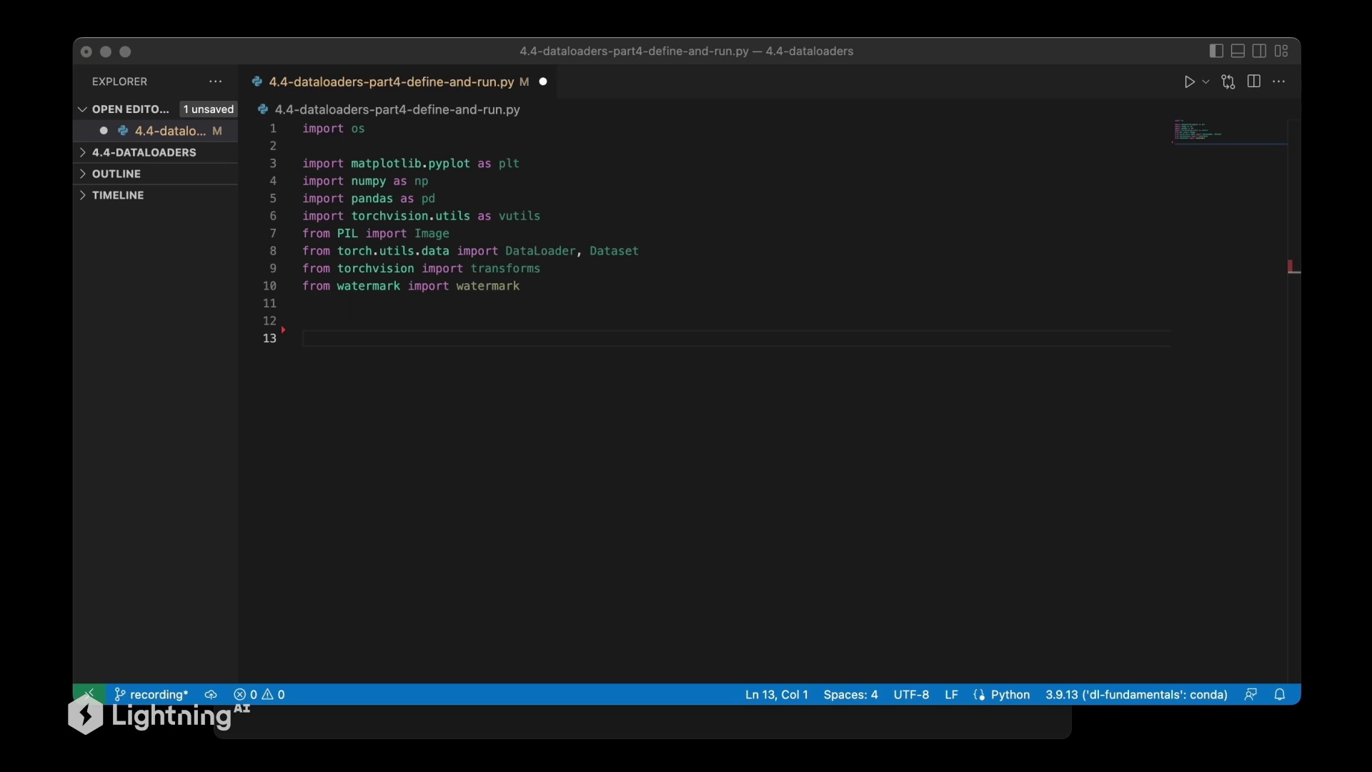
type("class MyDataset(Dataset):     def __init__(self, csv_path, img_dir, transform=None):          df = pd.read_csv(csv_path)         self.img_dir = img_dir         self.transform = transform          # based on DataFrame columns         self.img_names = df[\"filepath\"]         self.labels = df[\"label\"]      def __getitem__(self, index):         img = Image.open(os.path.join(self.img_dir, self.img_names[index]))          if self.transform is not None:             img = self.transform(img)          label = self.labels[index]         return img, label      def __len__(self):         return self.labels.shape[0]")
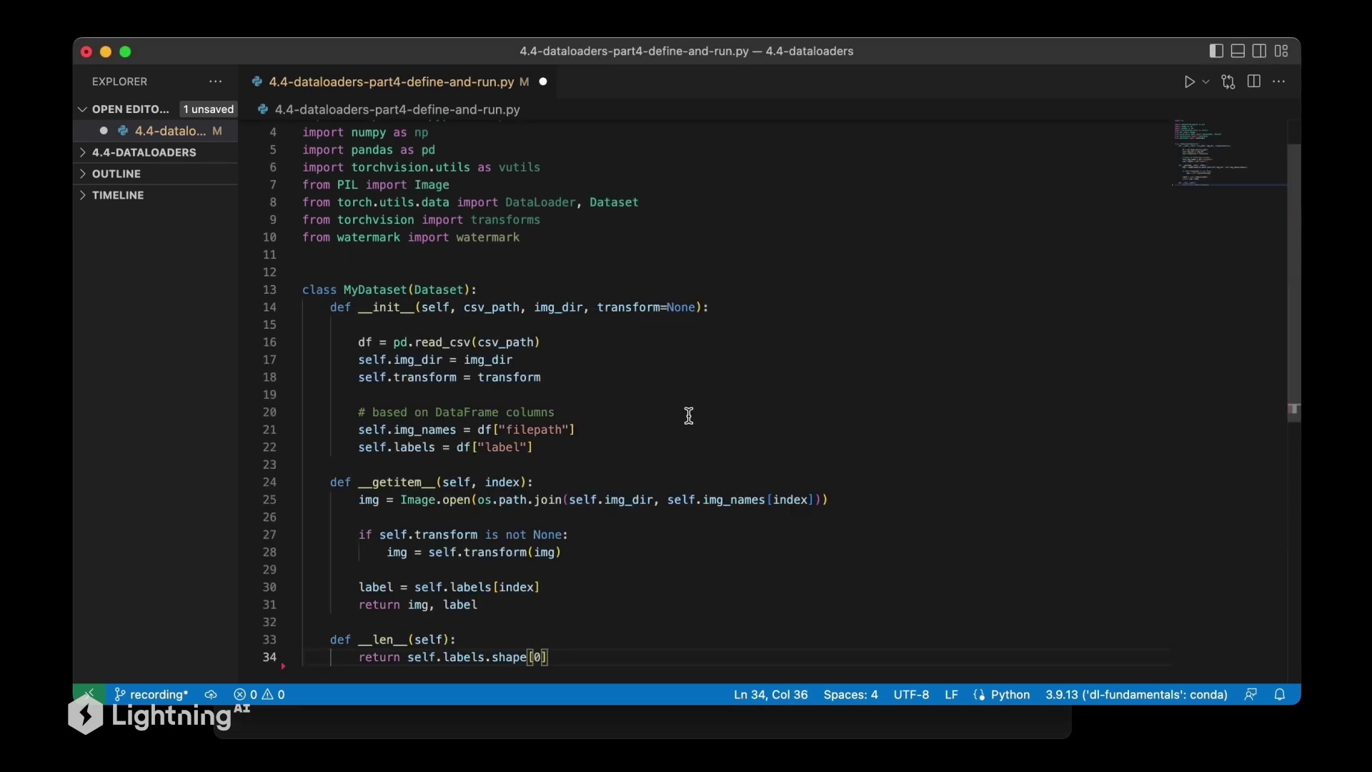
scroll(689, 414, "down", 2)
scroll(689, 416, "down", 2)
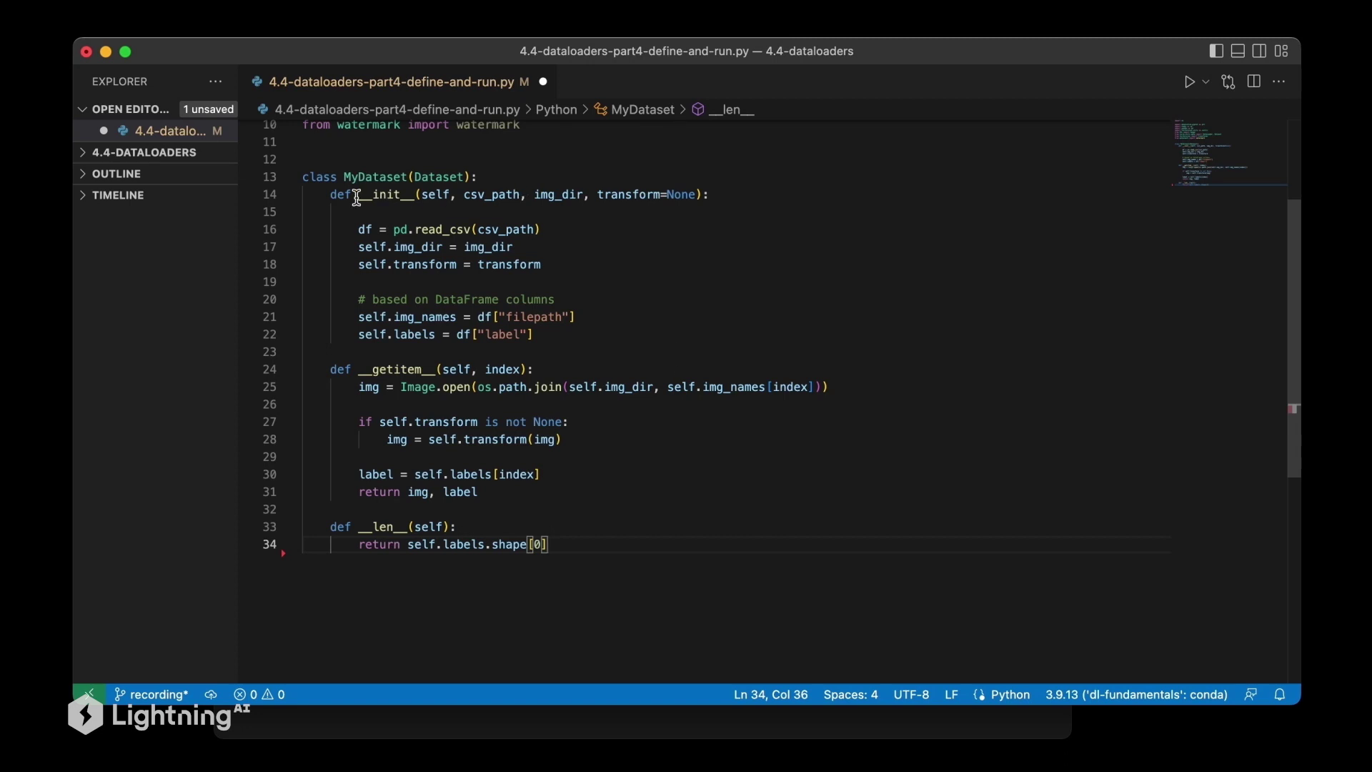
left_click_drag(357, 199, 712, 195)
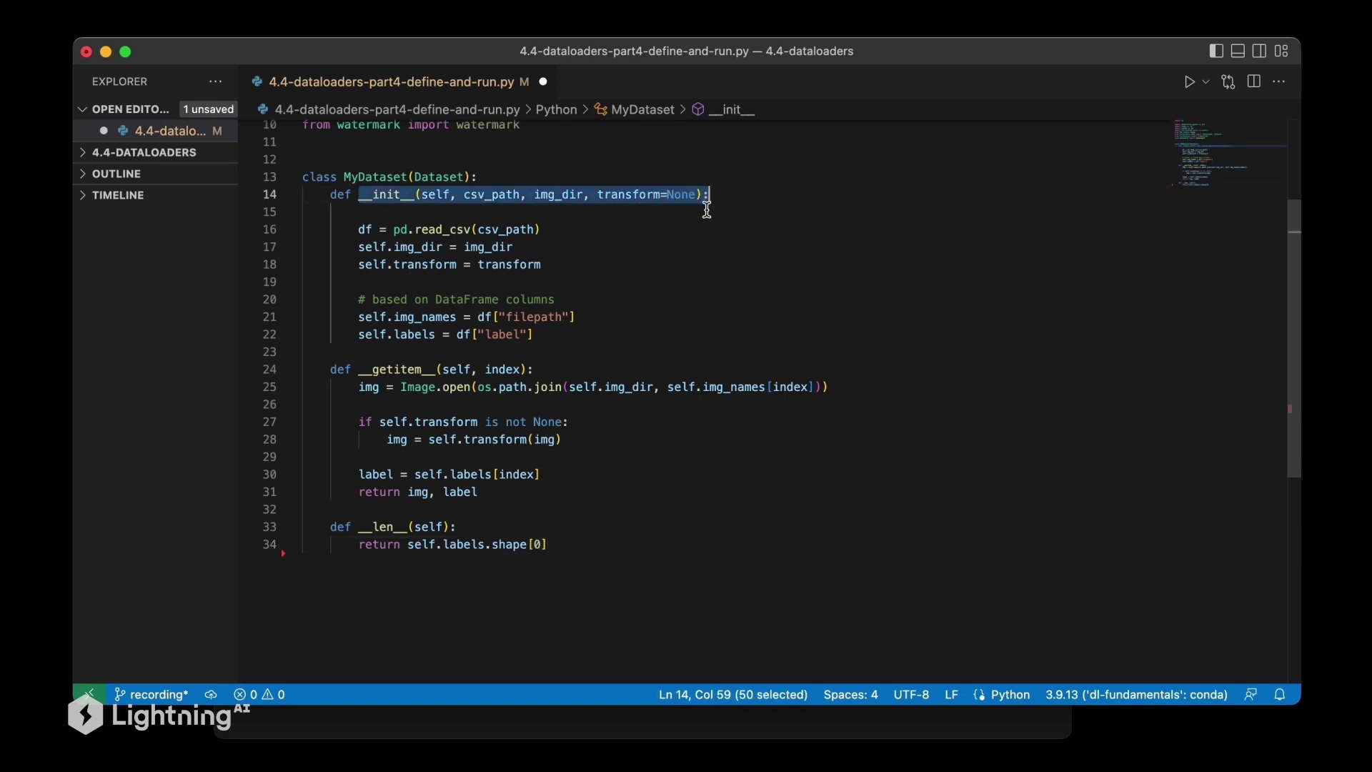
left_click_drag(394, 230, 542, 229)
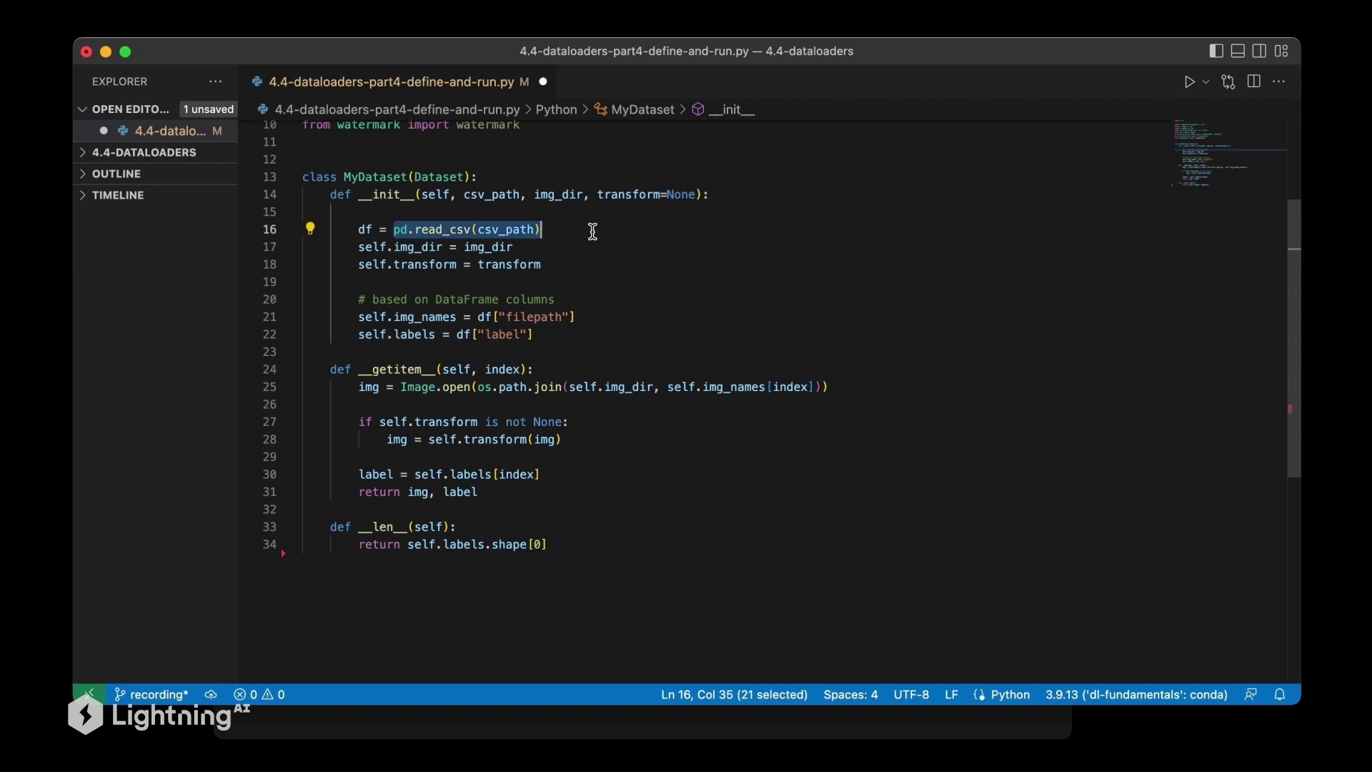
left_click(476, 229)
left_click_drag(476, 229, 533, 230)
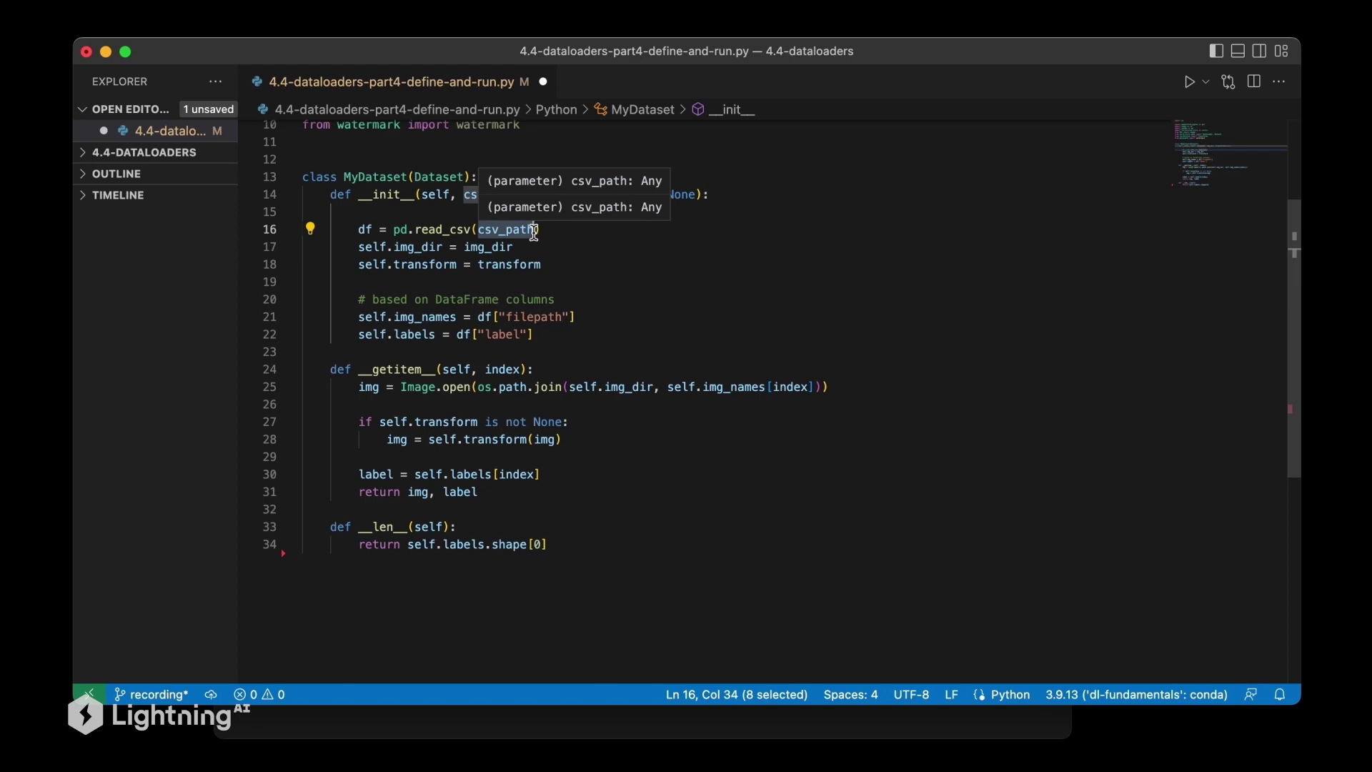
double_click(496, 263)
left_click_drag(513, 247, 463, 247)
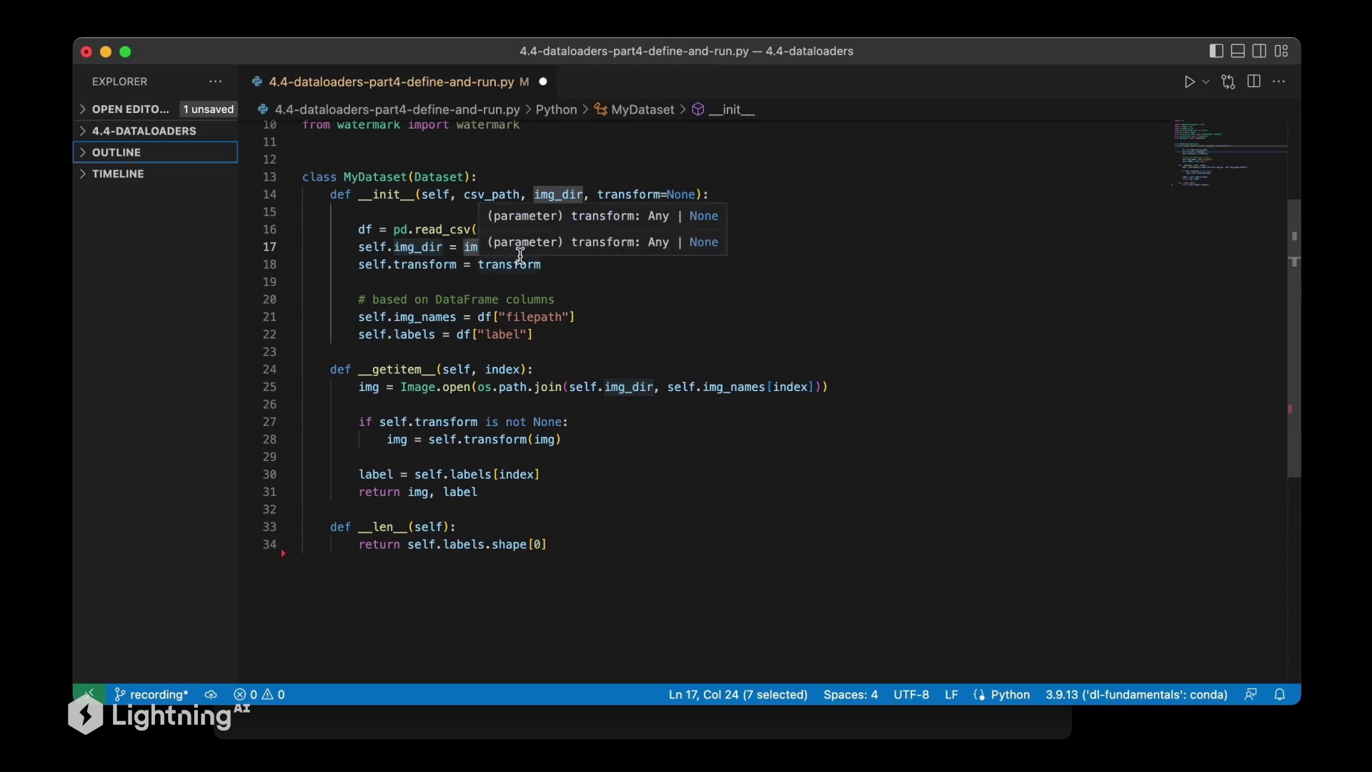
left_click(473, 298)
scroll(473, 300, "down", 3)
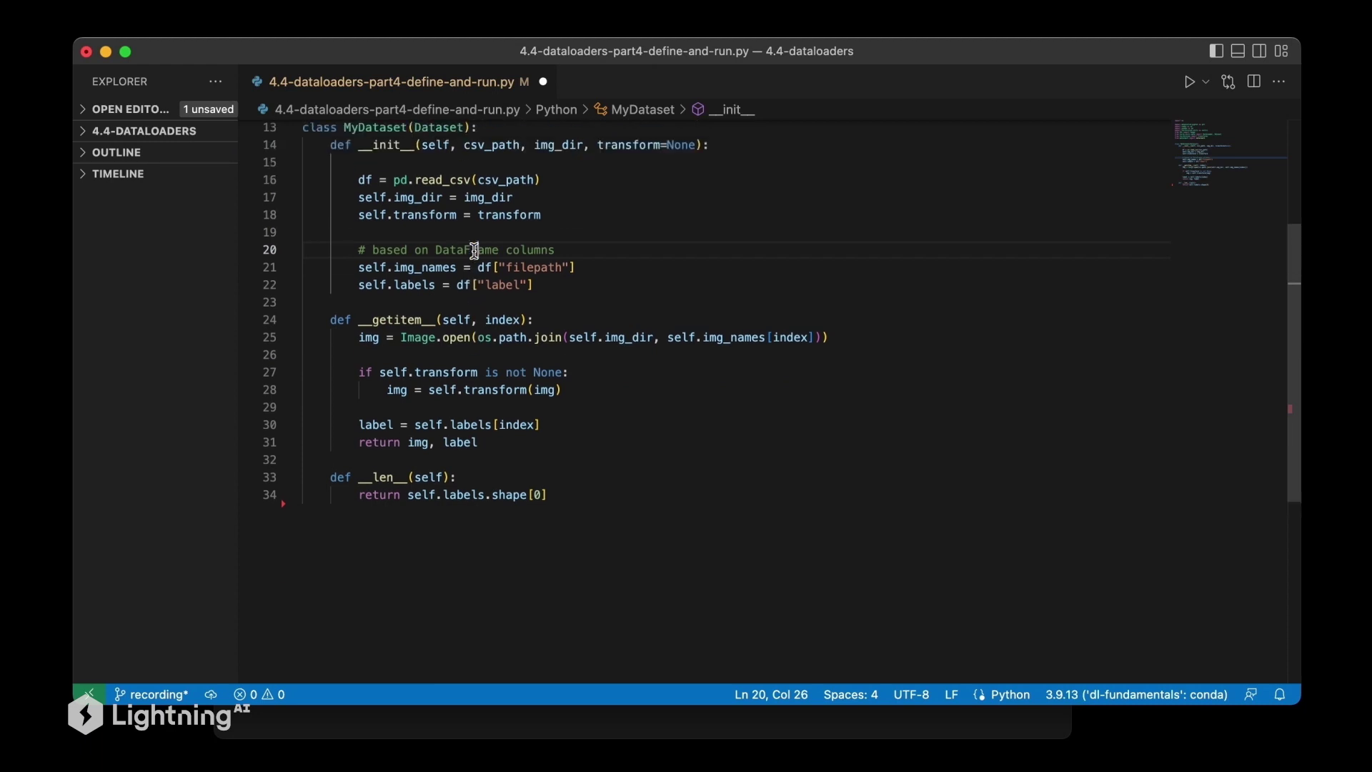
scroll(473, 250, "up", 2)
left_click_drag(473, 246, 540, 246)
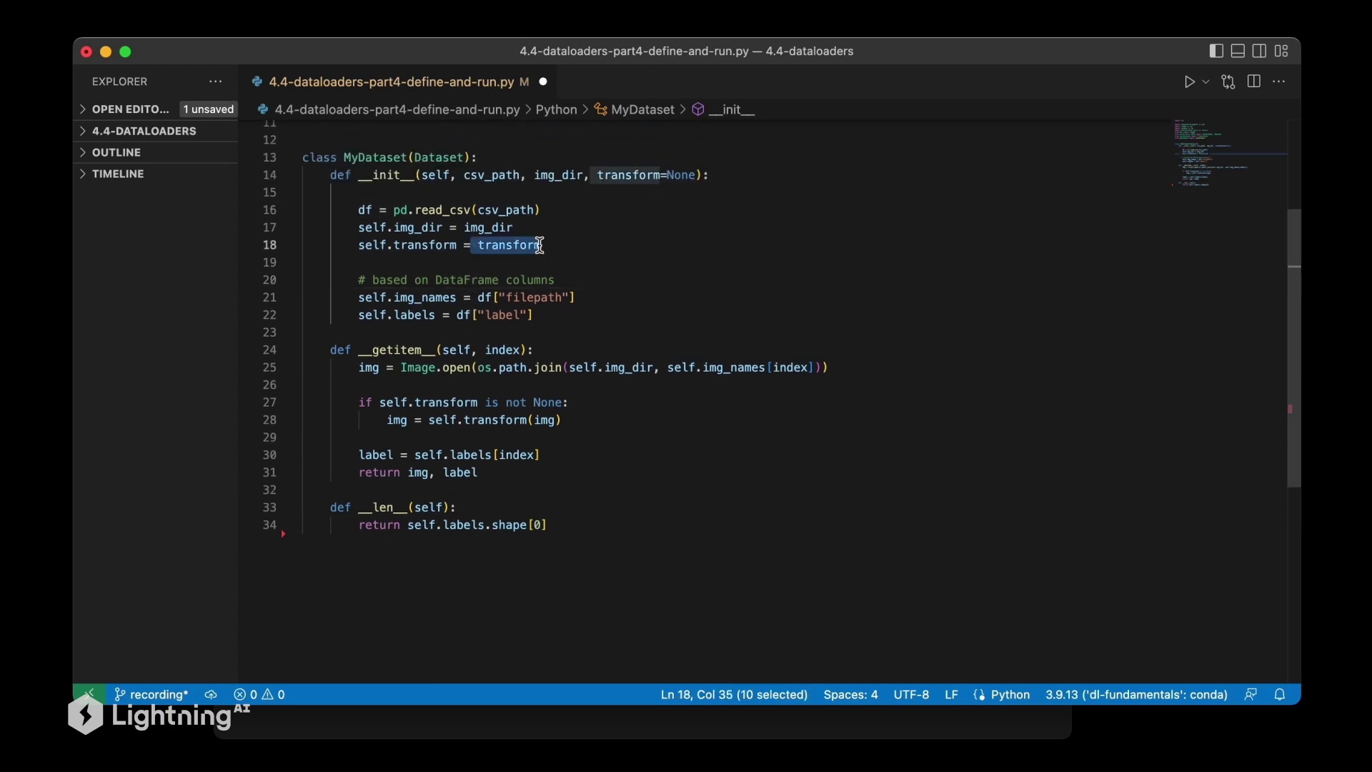
scroll(541, 246, "down", 3)
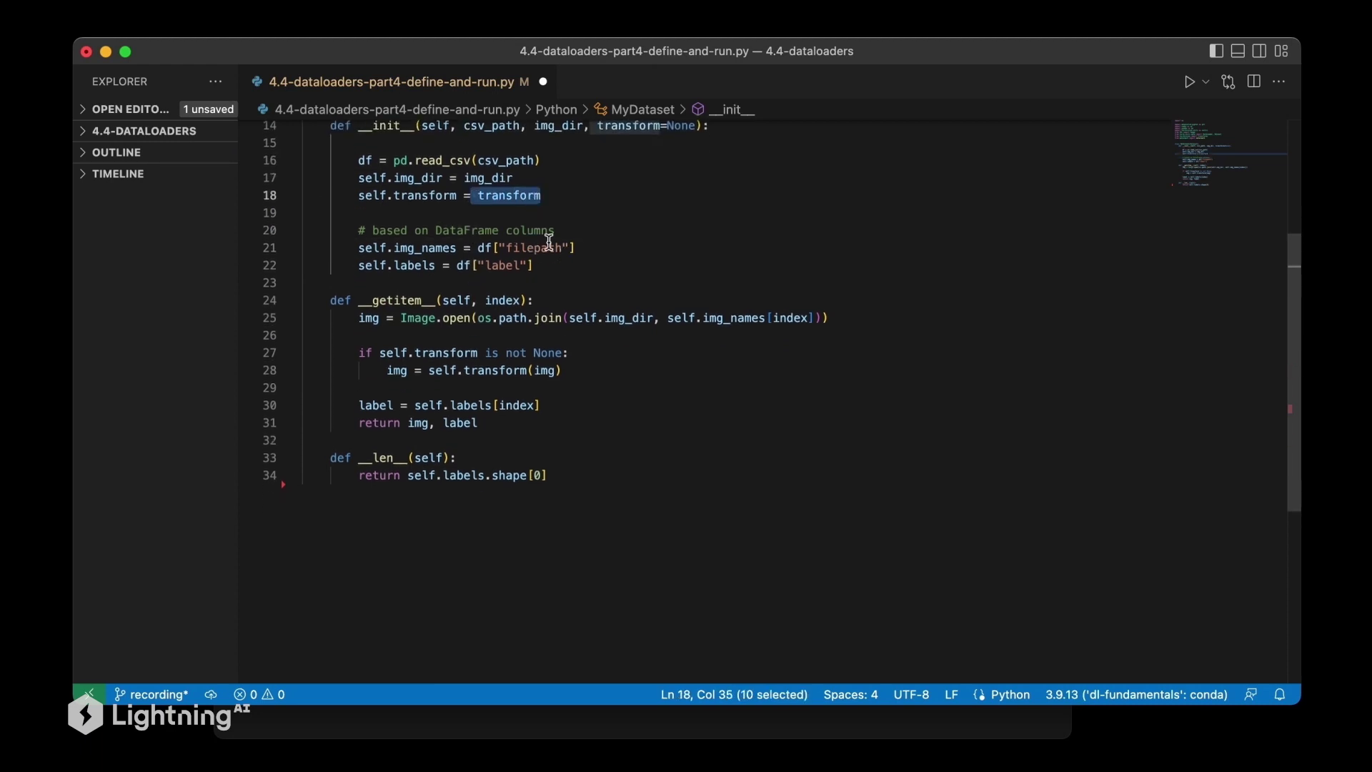
left_click_drag(358, 248, 567, 265)
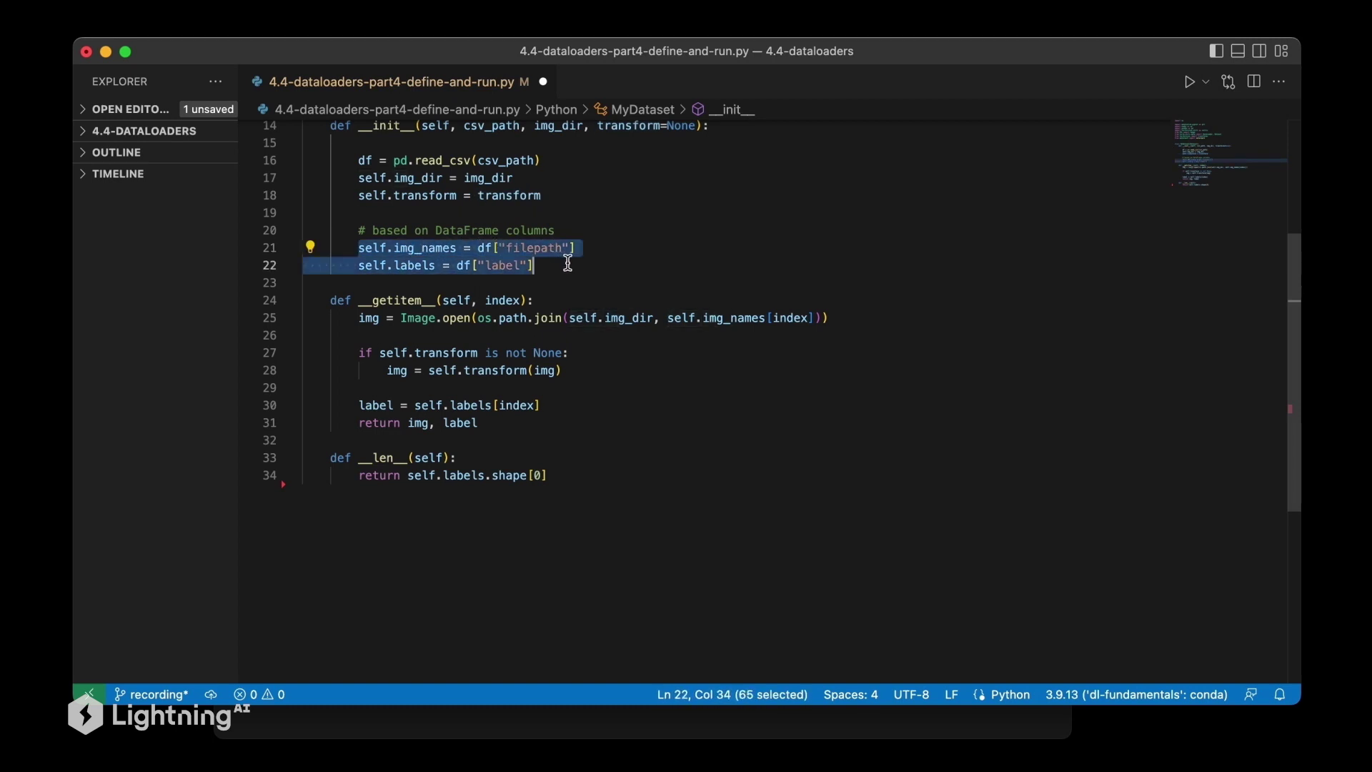
left_click(567, 265)
left_click_drag(459, 248, 354, 248)
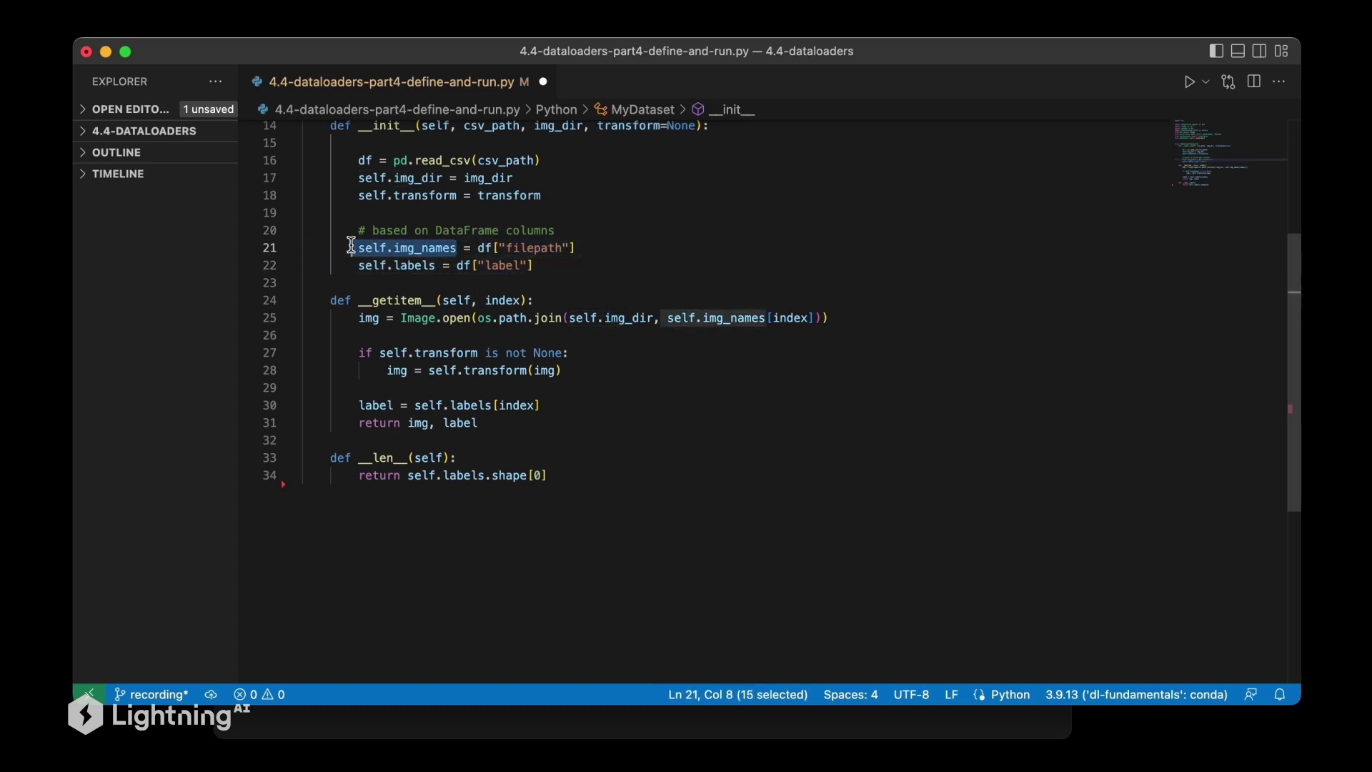
left_click_drag(479, 248, 577, 248)
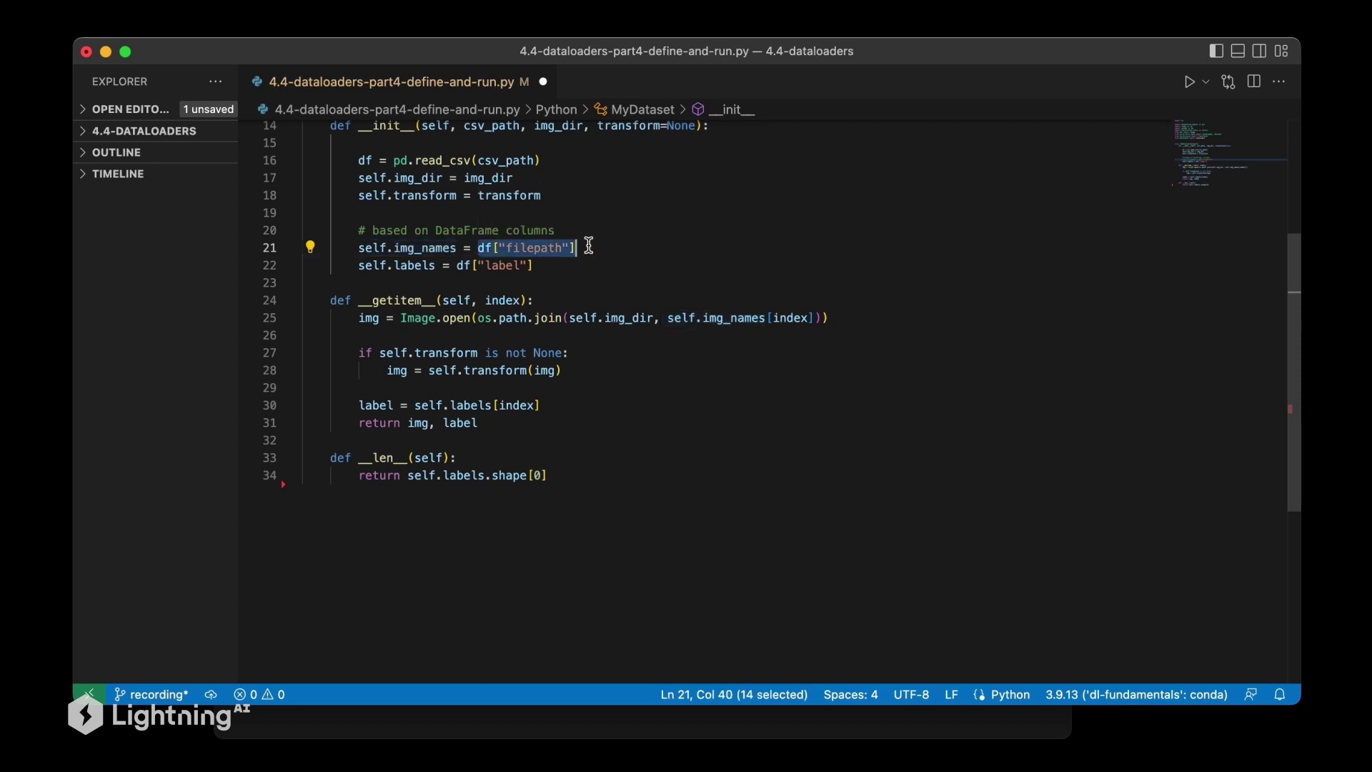
left_click(358, 264)
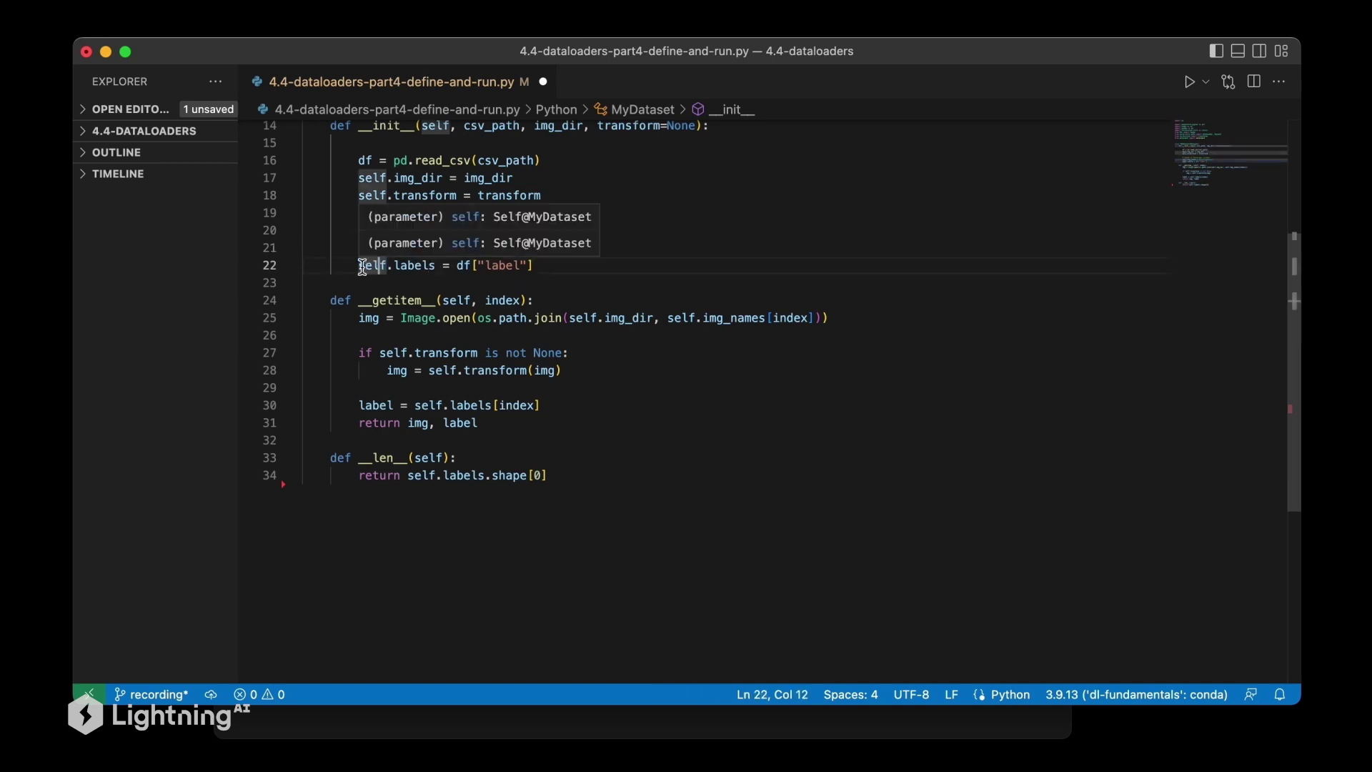
left_click_drag(358, 264, 530, 265)
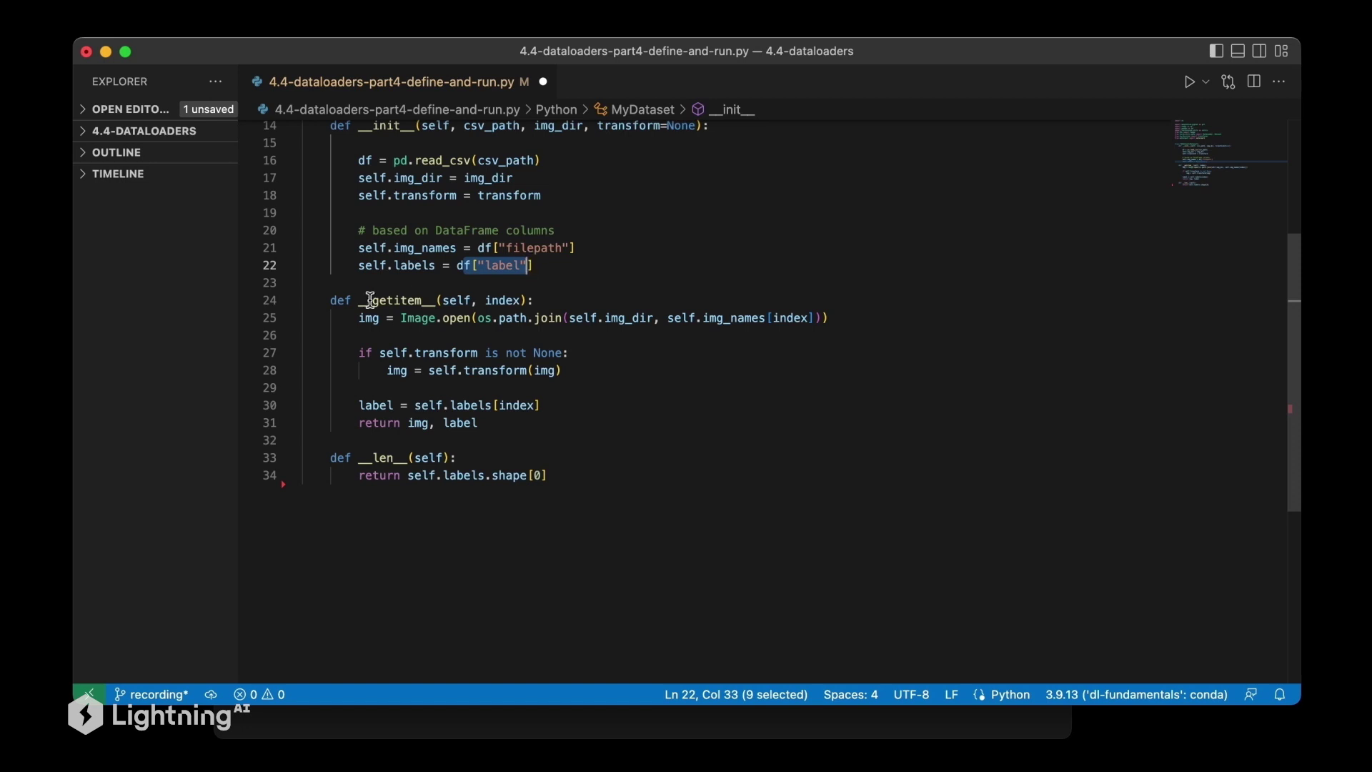
left_click_drag(358, 300, 438, 299)
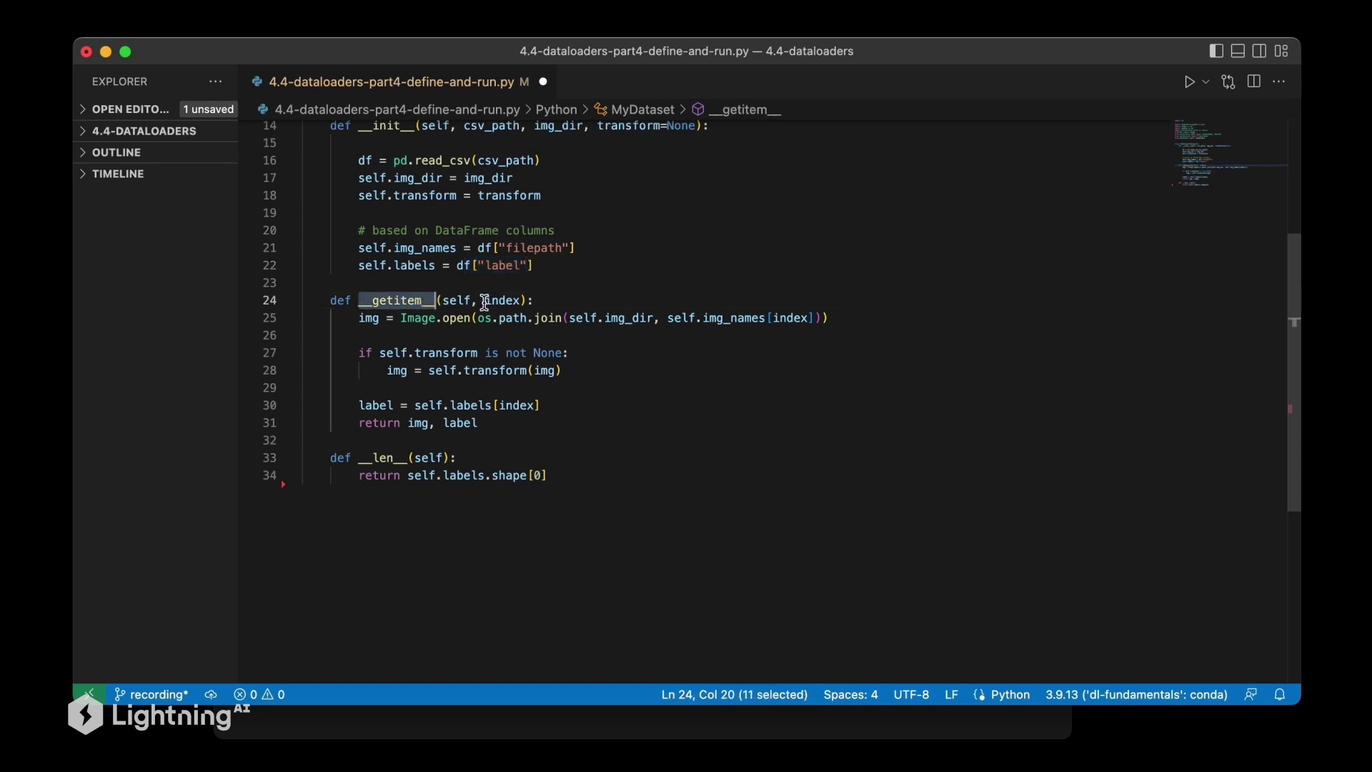
left_click_drag(485, 301, 524, 304)
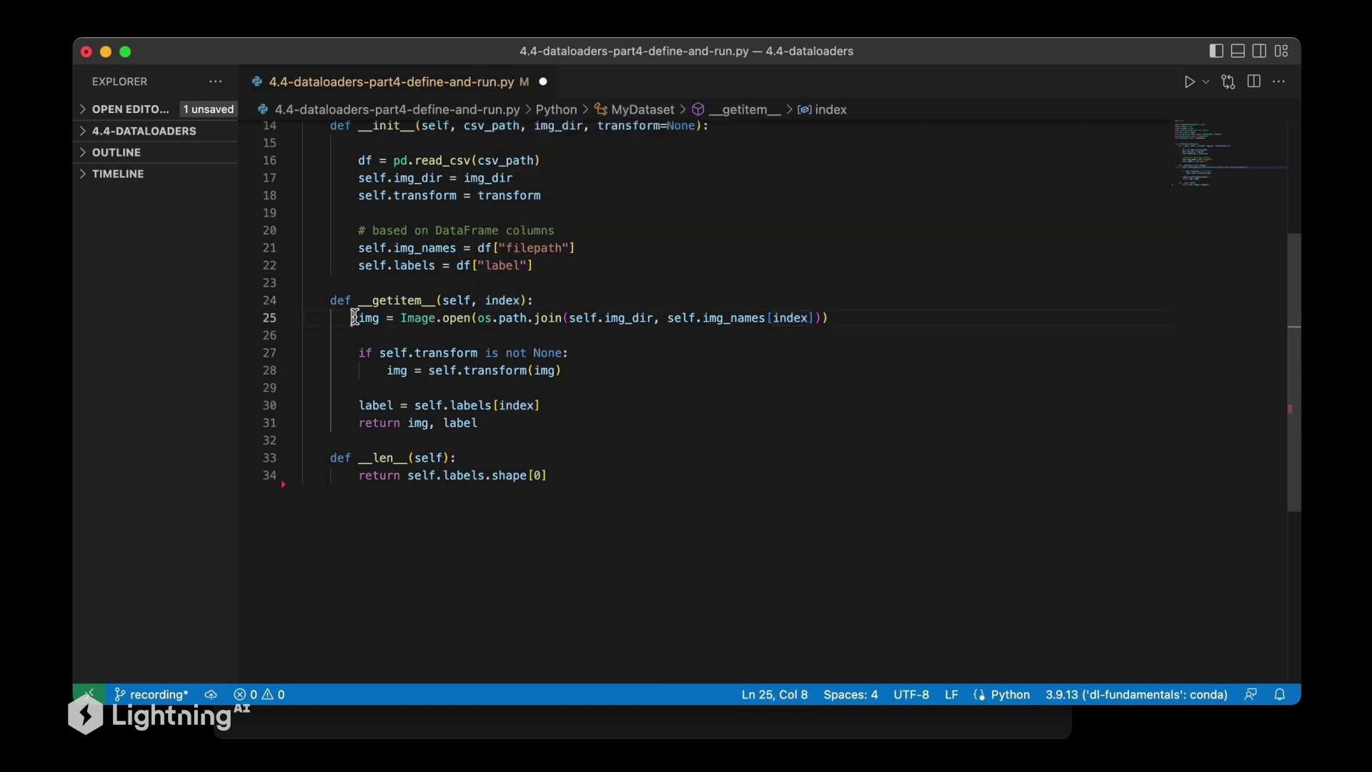
left_click_drag(358, 317, 384, 318)
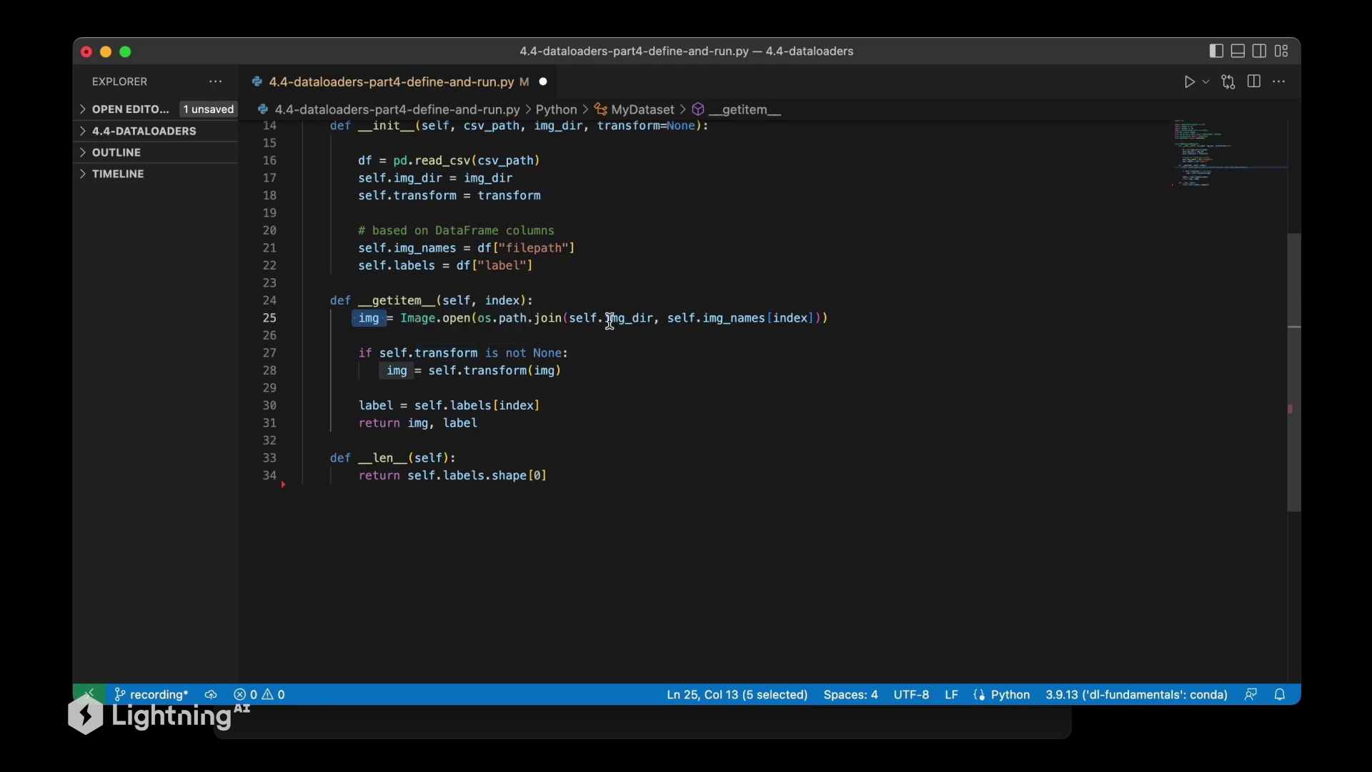
left_click_drag(771, 317, 816, 317)
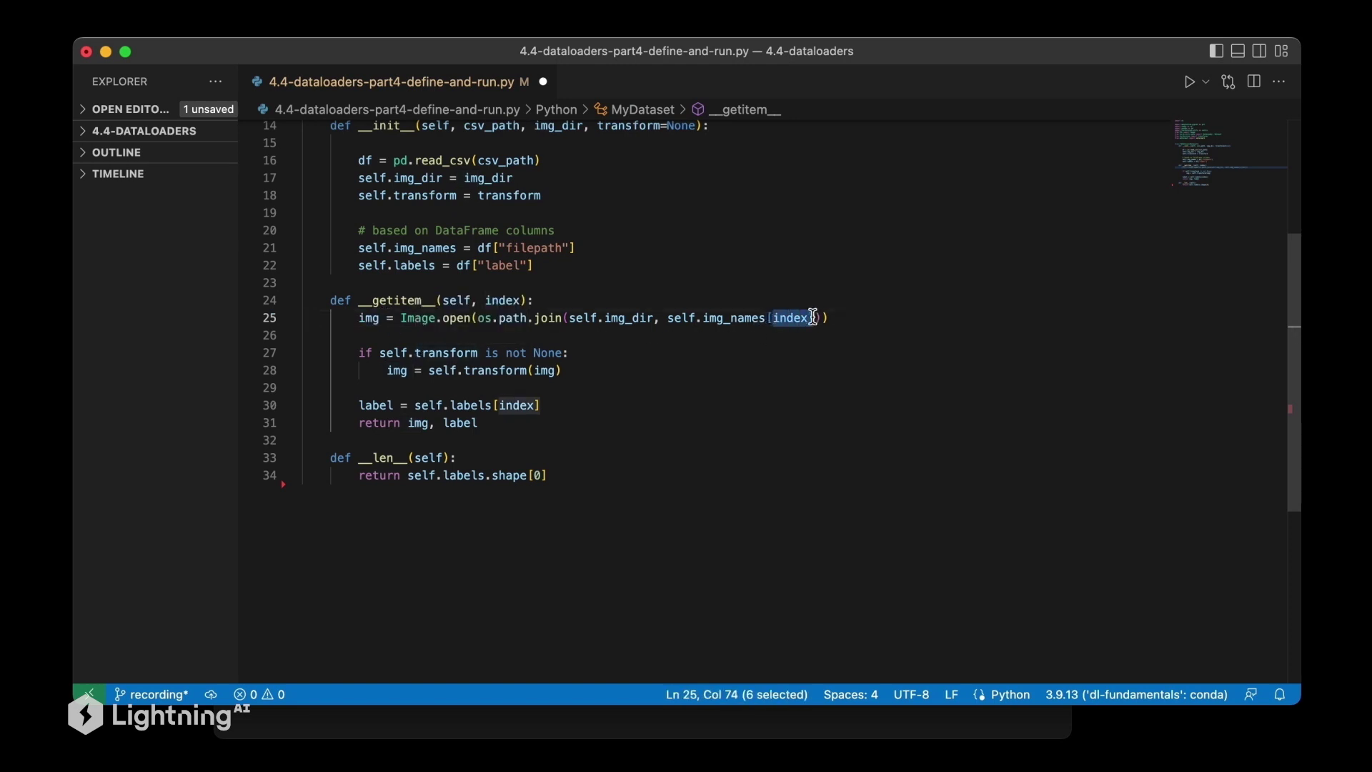
left_click_drag(402, 318, 653, 318)
left_click(569, 318)
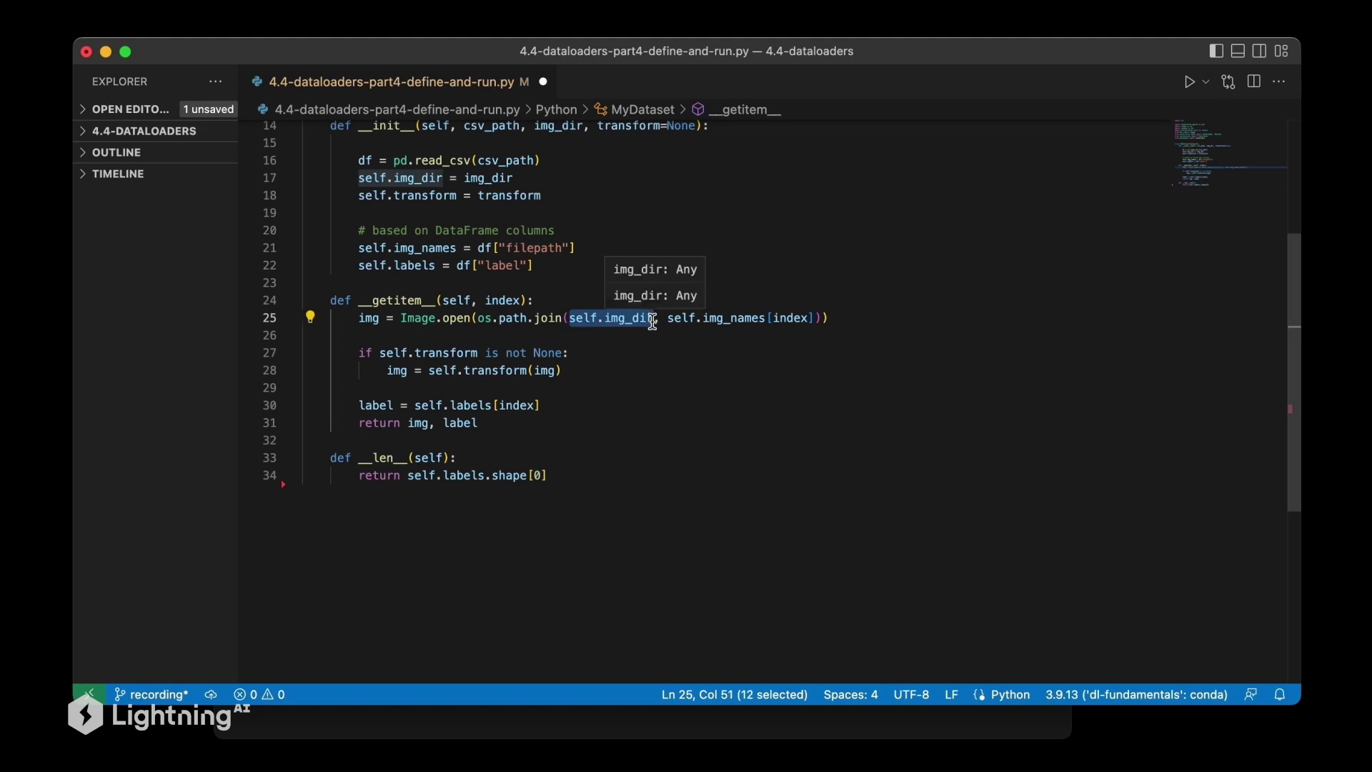
left_click_drag(668, 317, 765, 317)
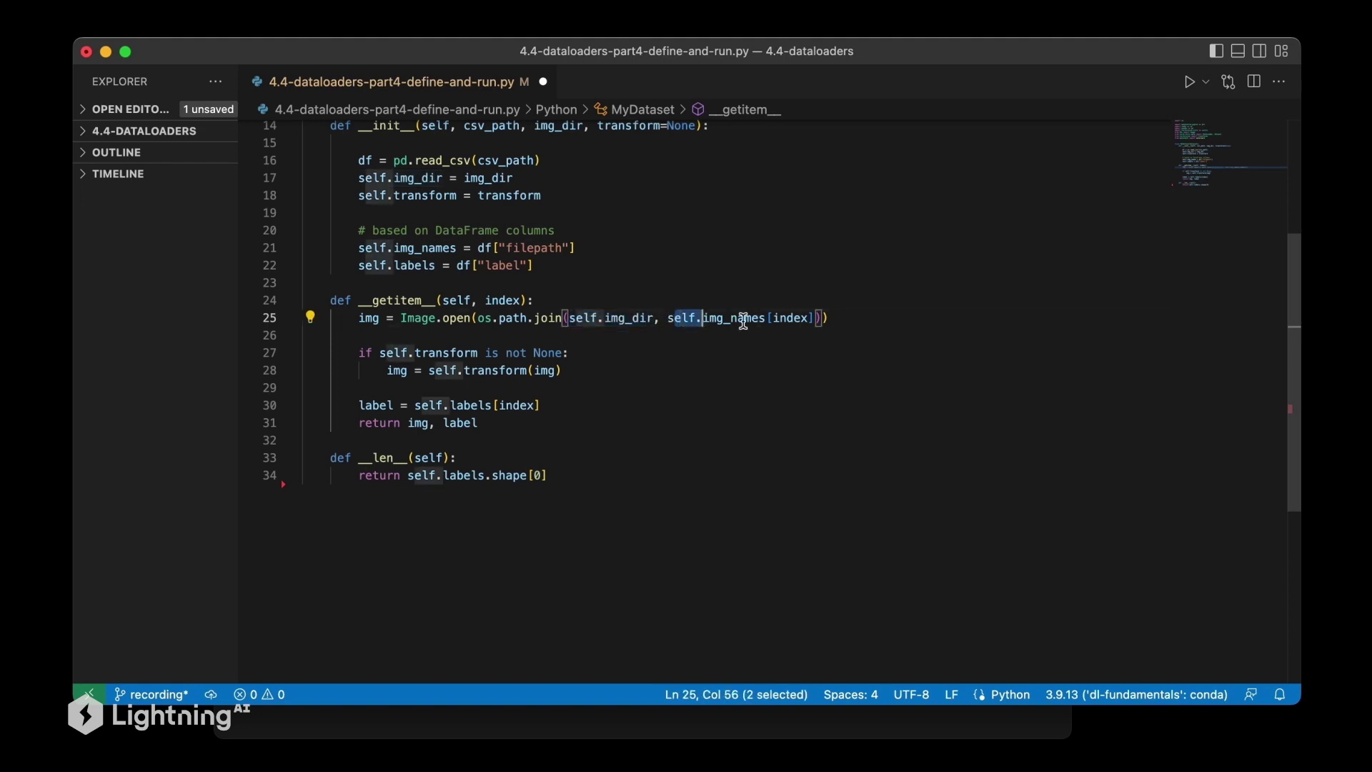
left_click_drag(478, 247, 577, 248)
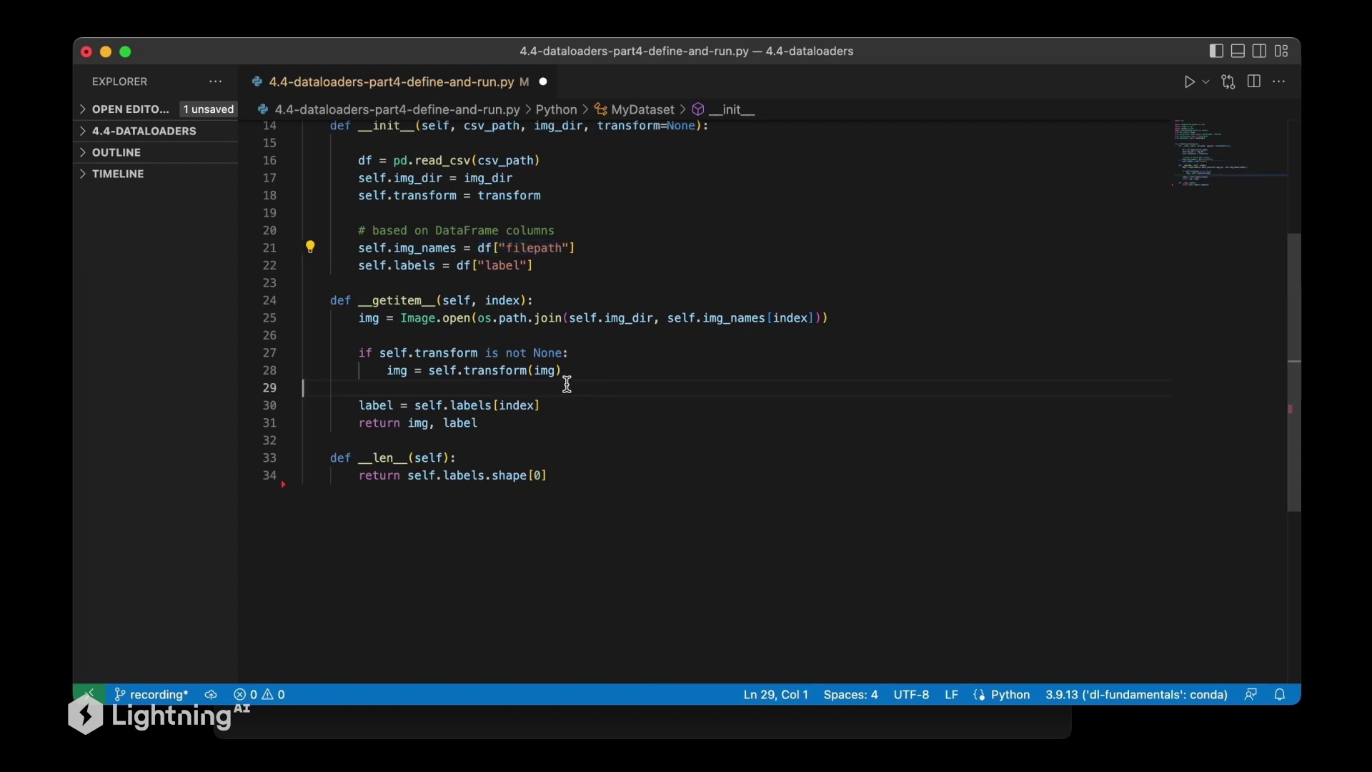
left_click_drag(568, 384, 279, 355)
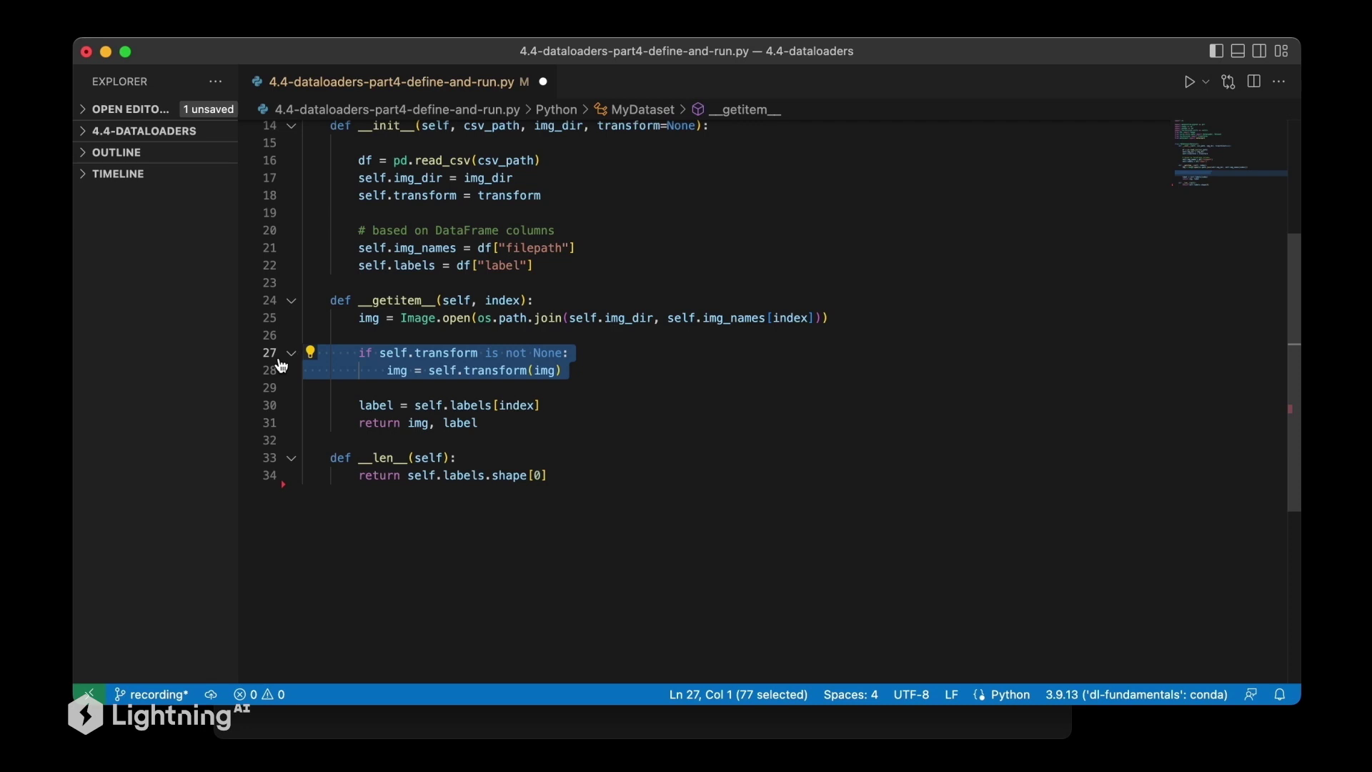
left_click_drag(540, 405, 359, 405)
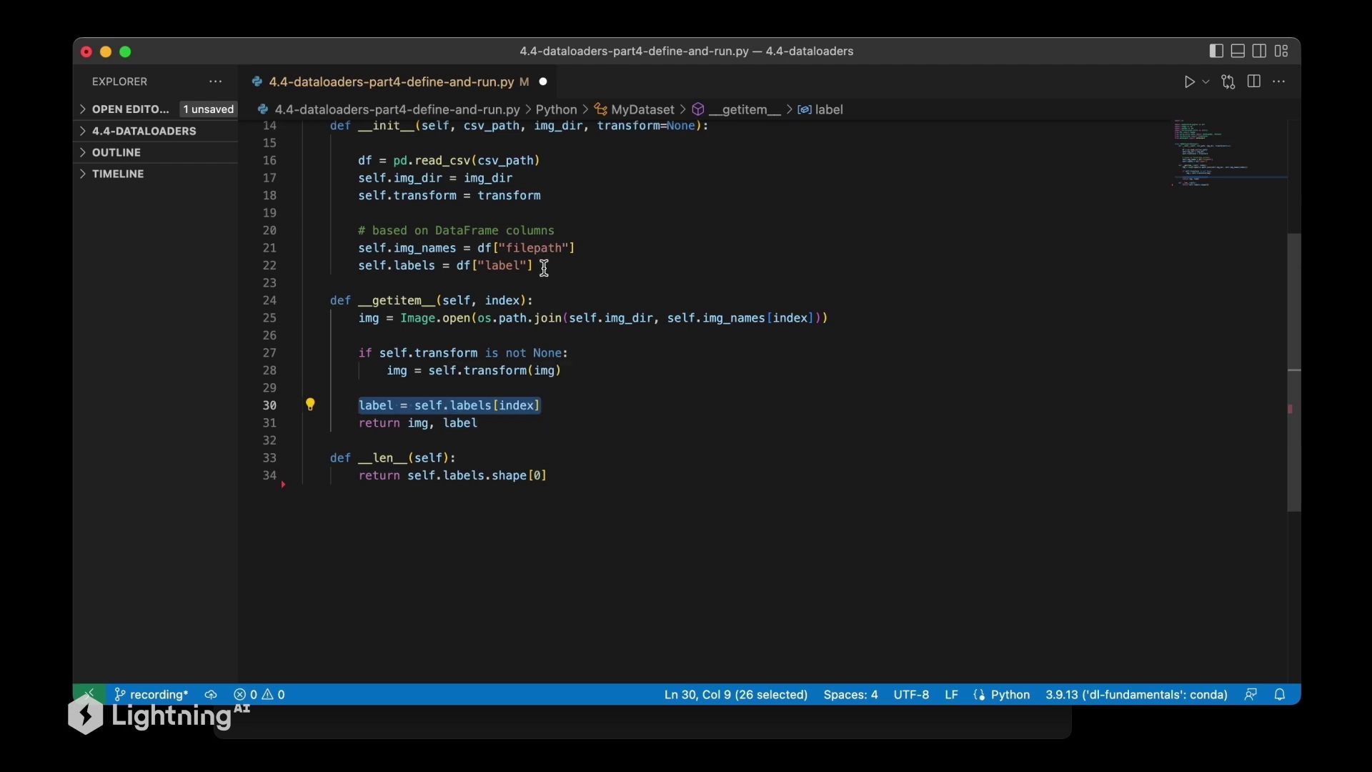
left_click_drag(534, 265, 455, 265)
left_click(477, 422)
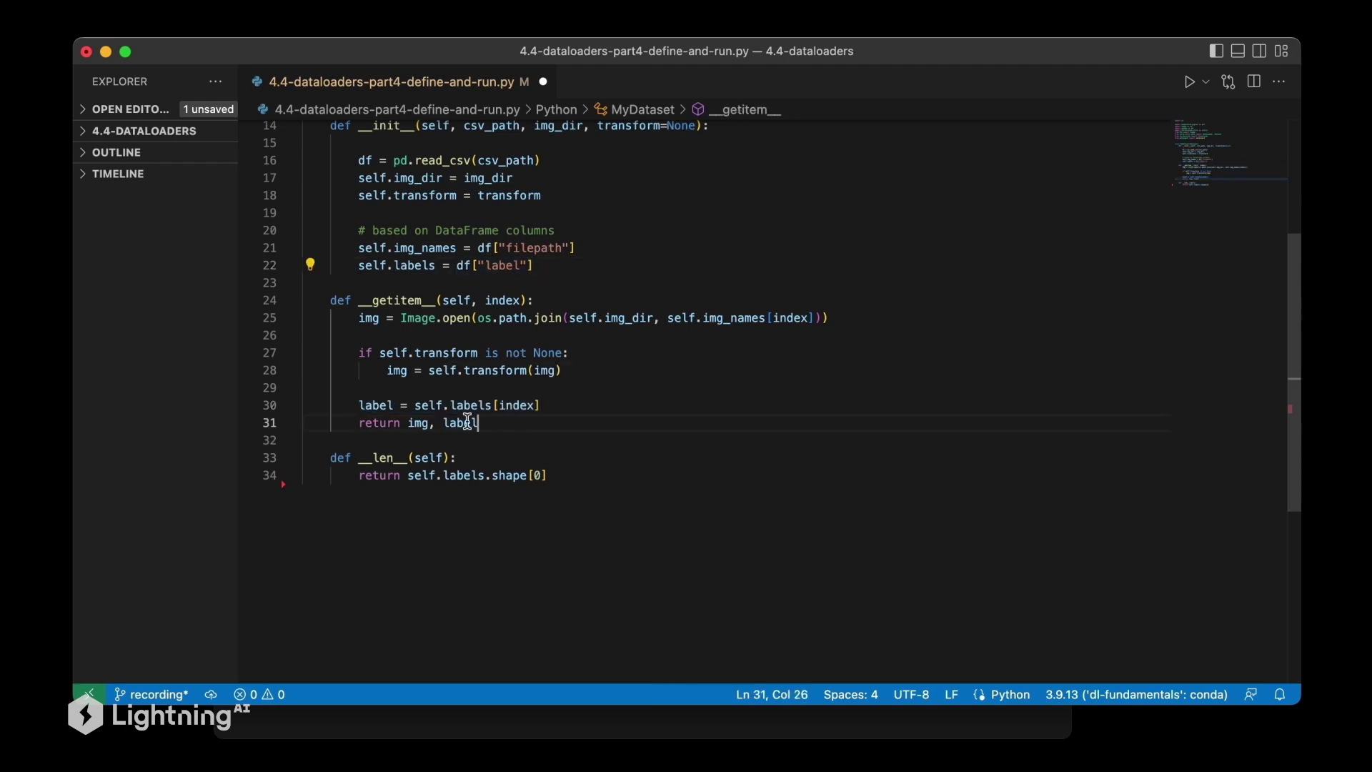
left_click_drag(477, 423, 410, 422)
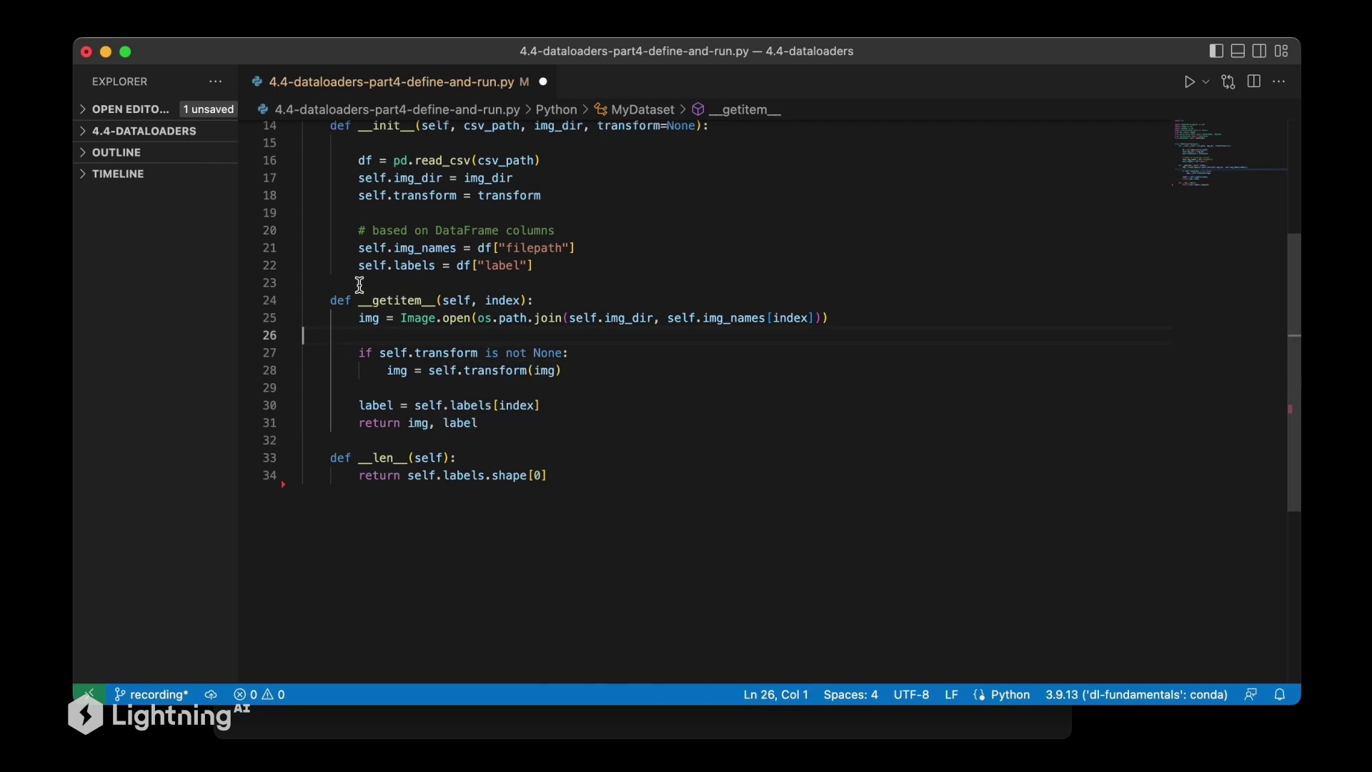
left_click_drag(354, 300, 435, 300)
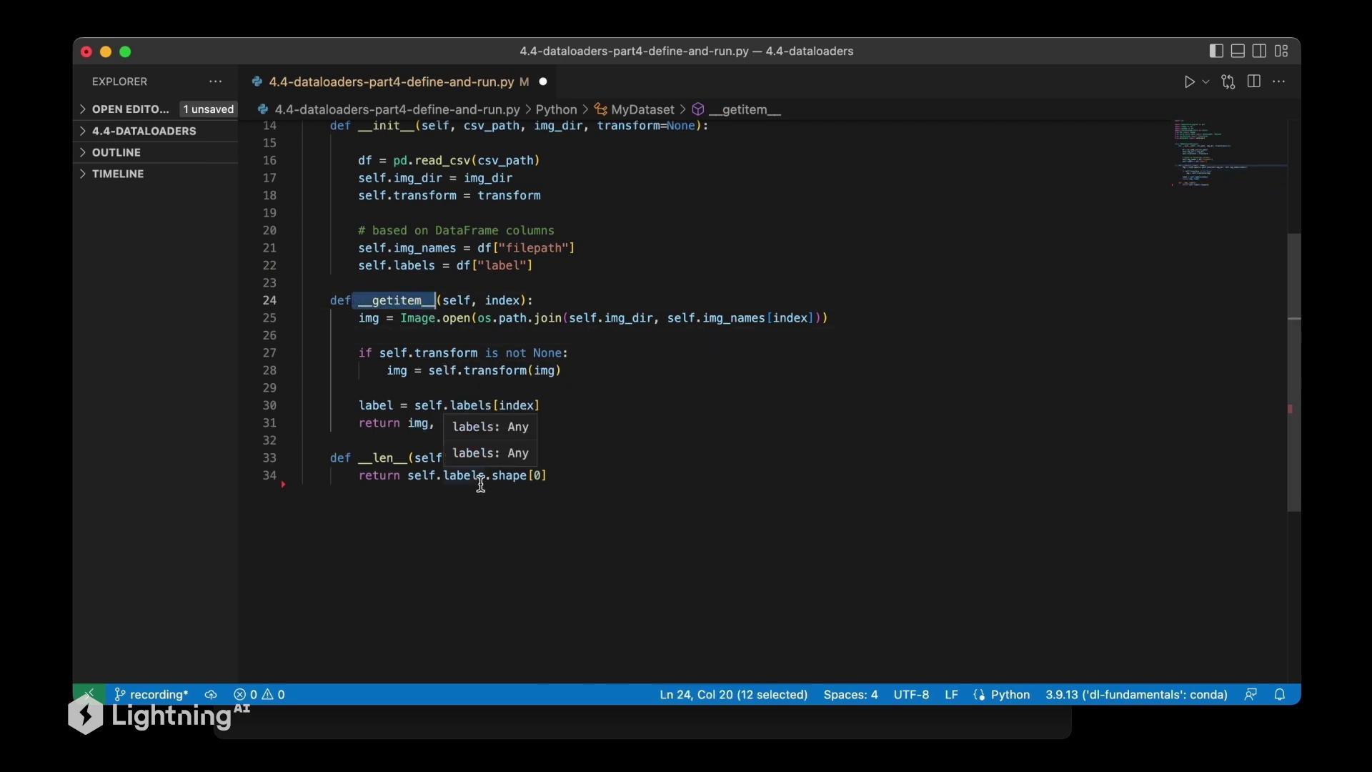
Step: Highlight __len__, its labels .shape[0] return and df["label"], then place the caret after __len__
left_click(481, 485)
scroll(480, 484, "down", 2)
scroll(451, 472, "up", 1)
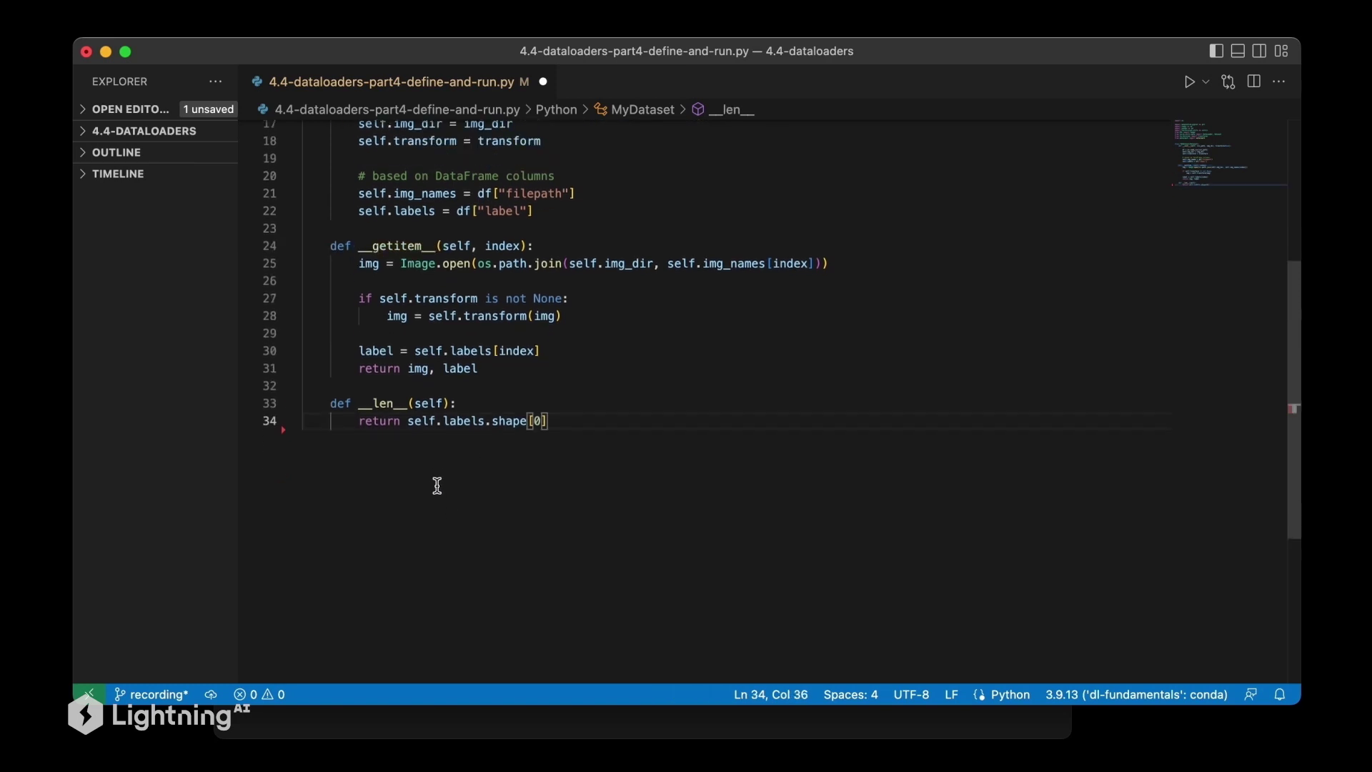
double_click(381, 409)
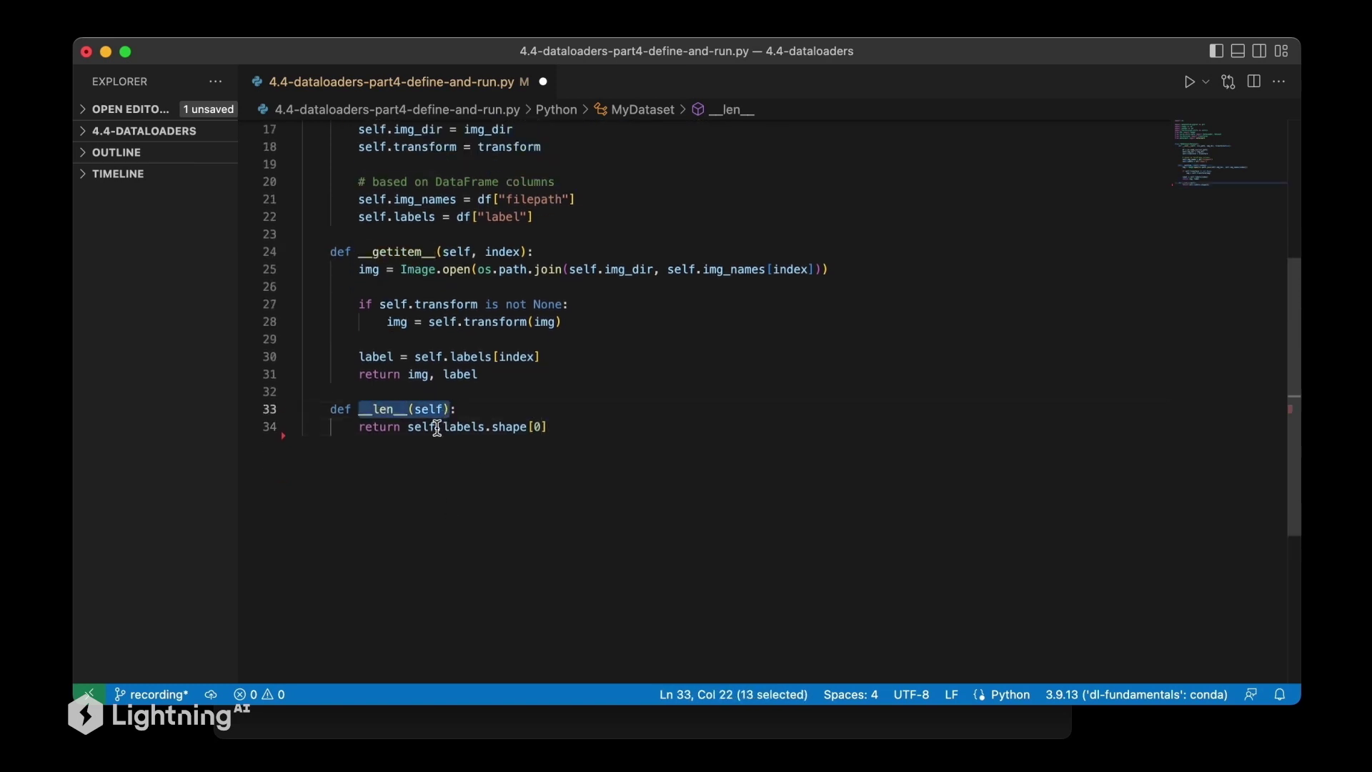
left_click_drag(407, 426, 548, 427)
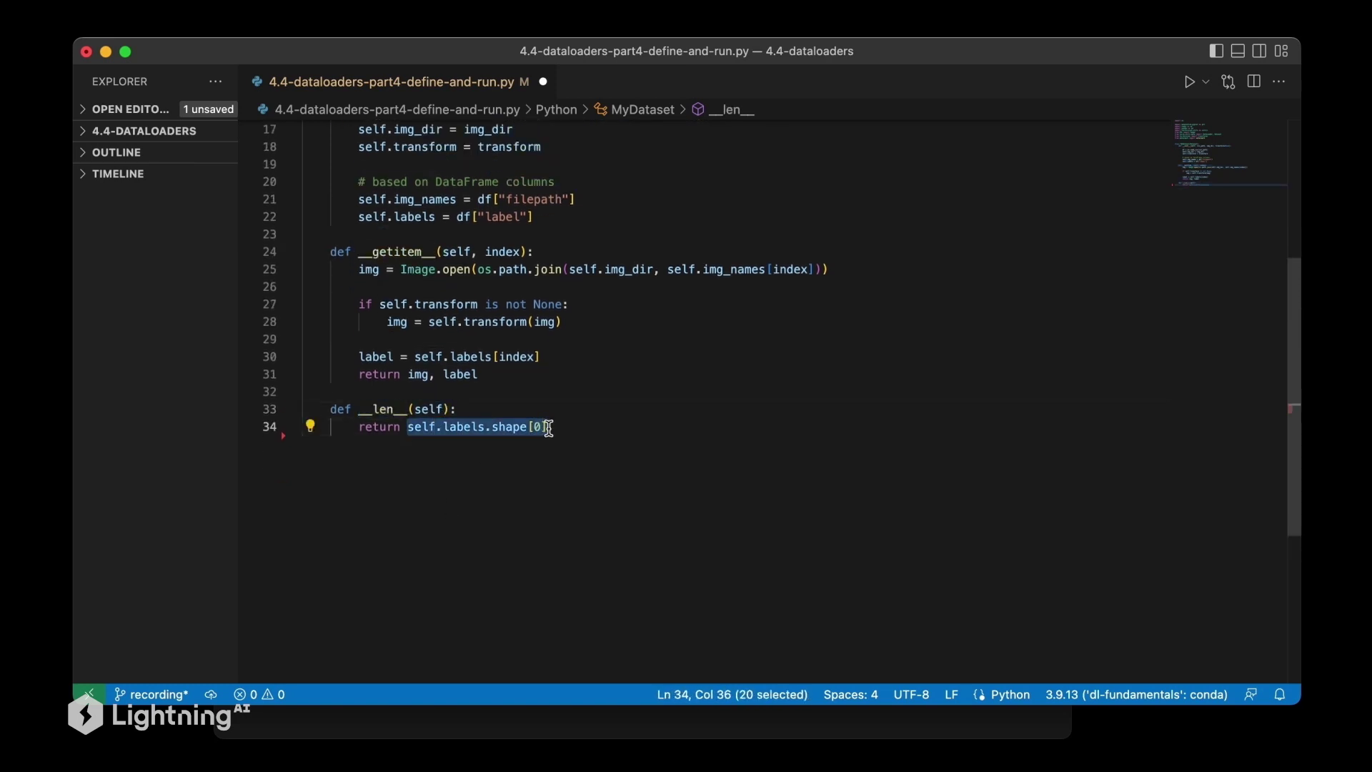
left_click(550, 427)
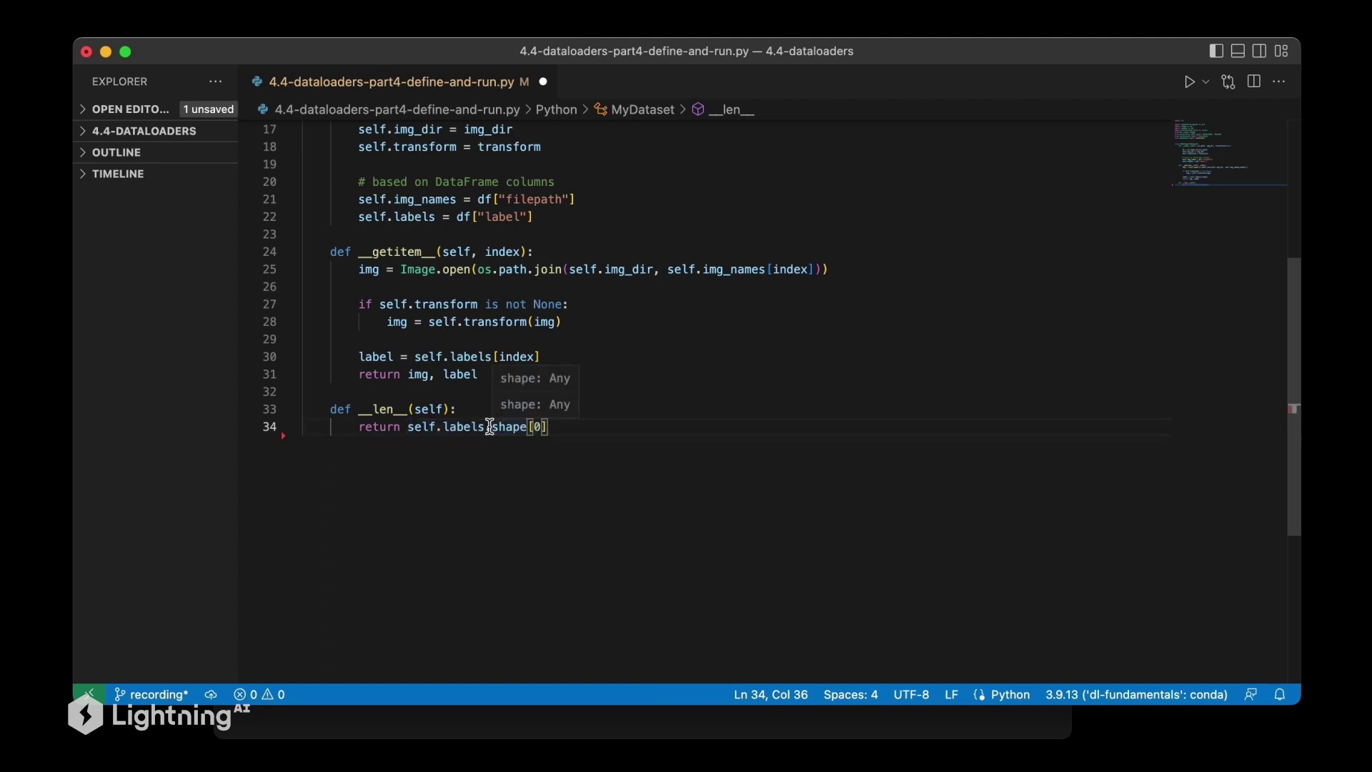
left_click_drag(454, 216, 537, 217)
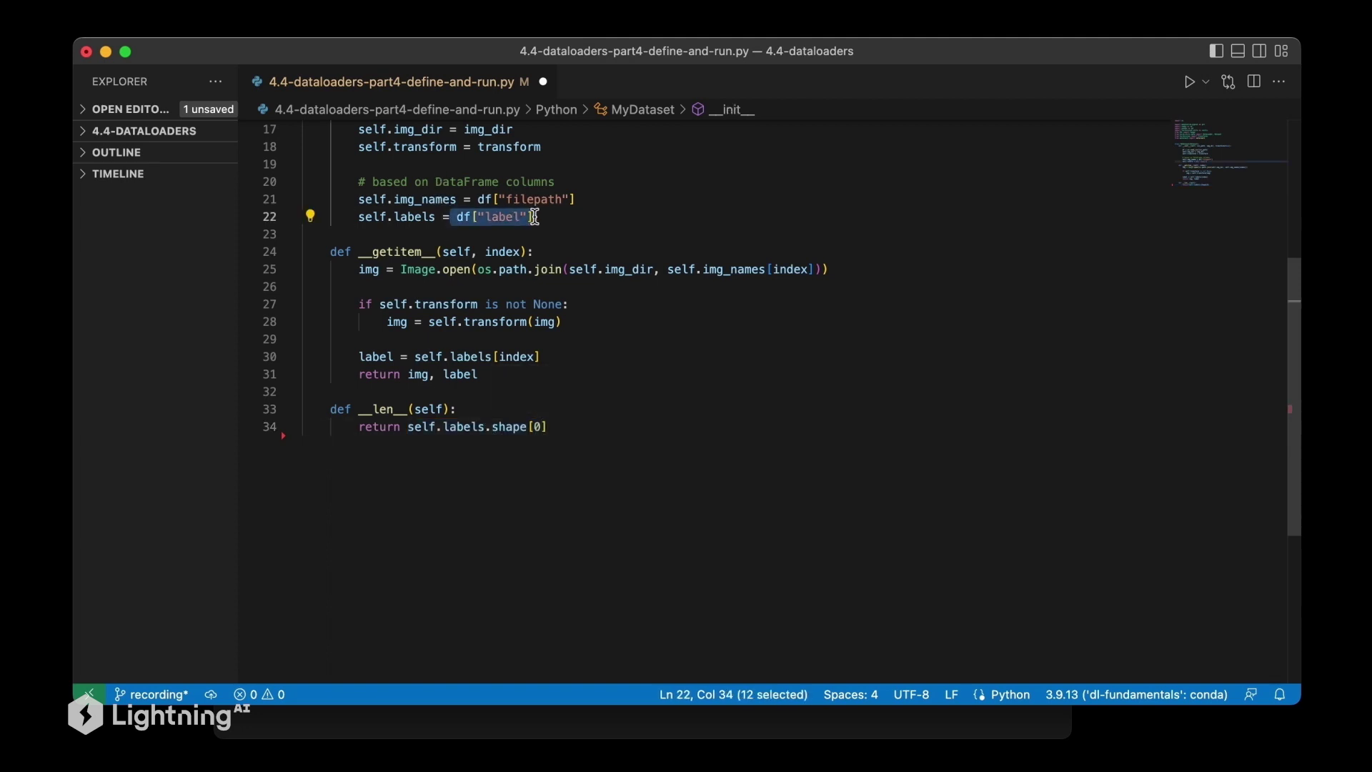
left_click_drag(485, 427, 549, 427)
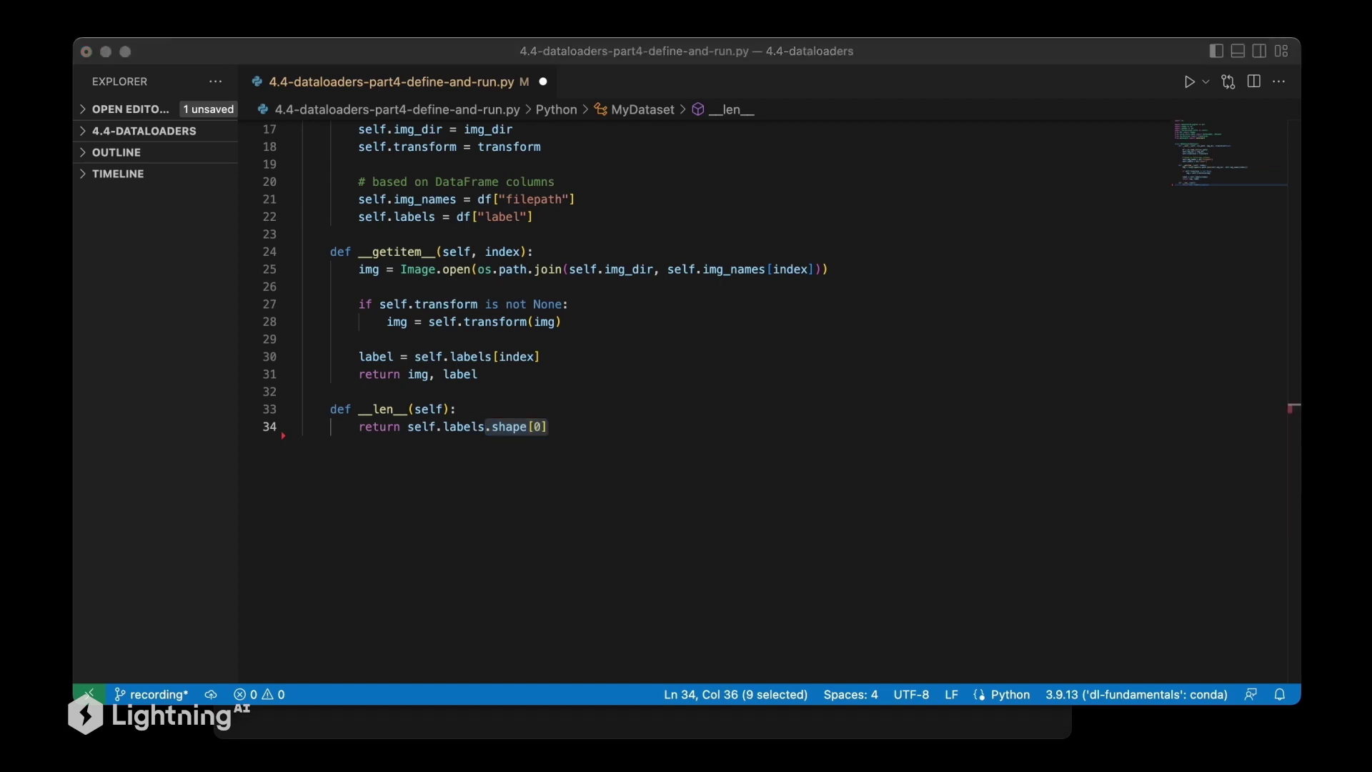
left_click(692, 461)
Step: Paste the viz_batch_images function, unindented, with two blank lines above it
key("Return")
key("Return")
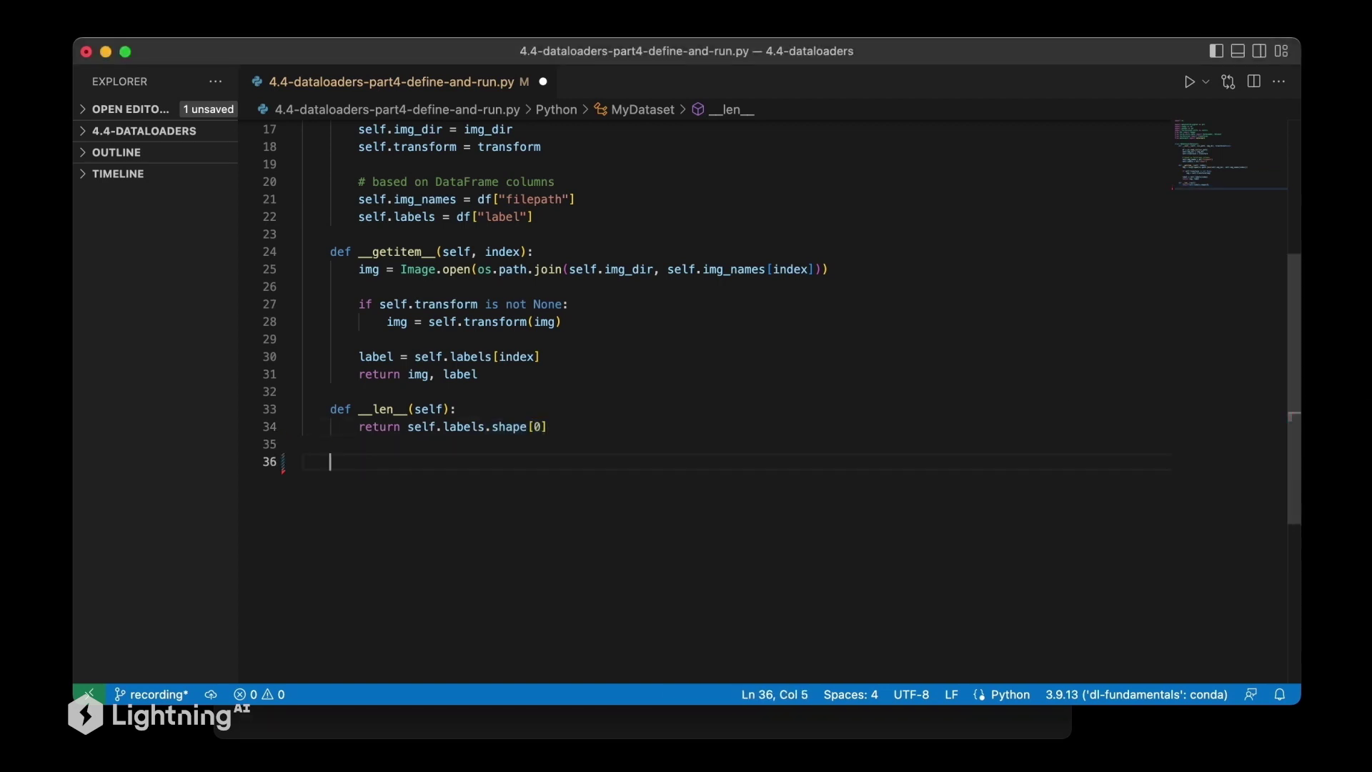
key("BackSpace")
type("def viz_batch_images(batch):      plt.figure(figsize=(8, 8))     plt.axis(\"off\")     plt.title(\"Training images\")     plt.imshow(         np.transpose(             vutils.make_grid(batch[0][:64], padding=2, normalize=True), (1, 2, 0)         )     )     plt.show()")
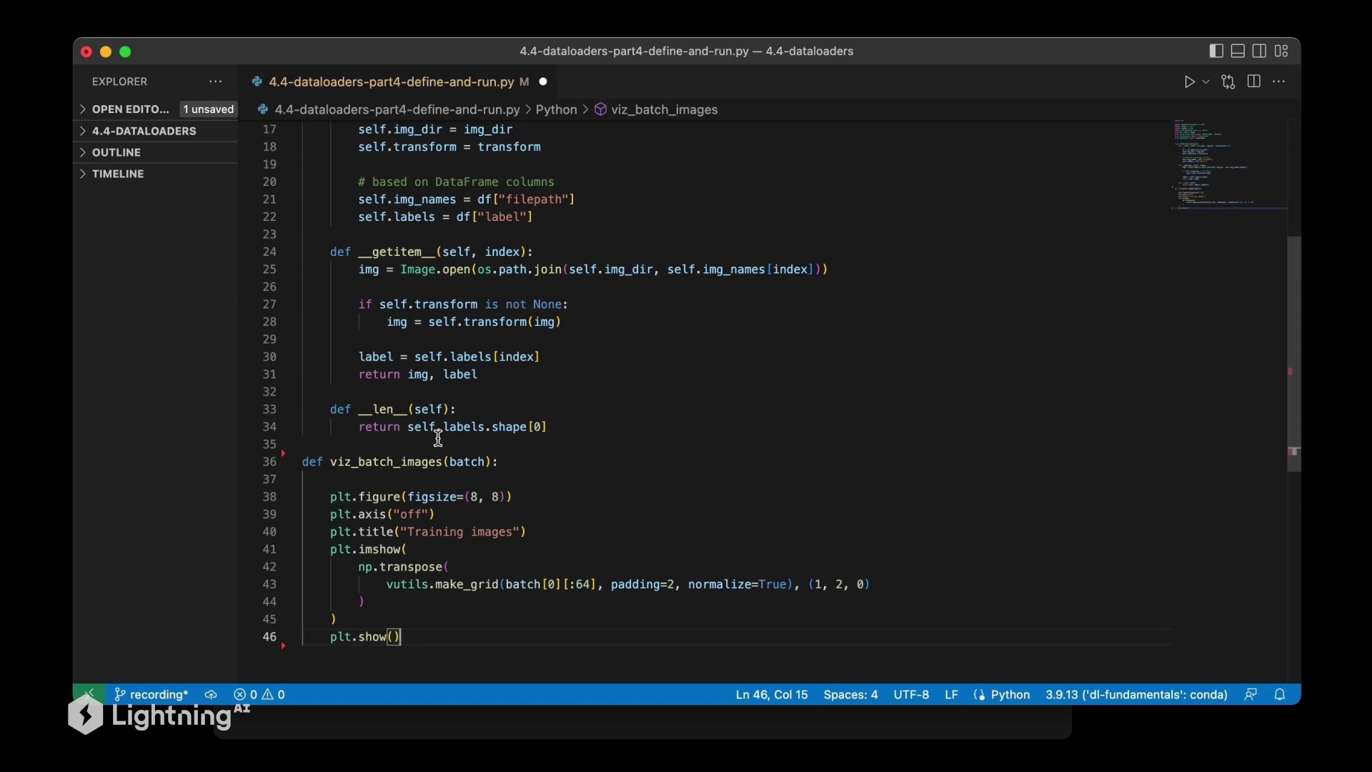
left_click(438, 443)
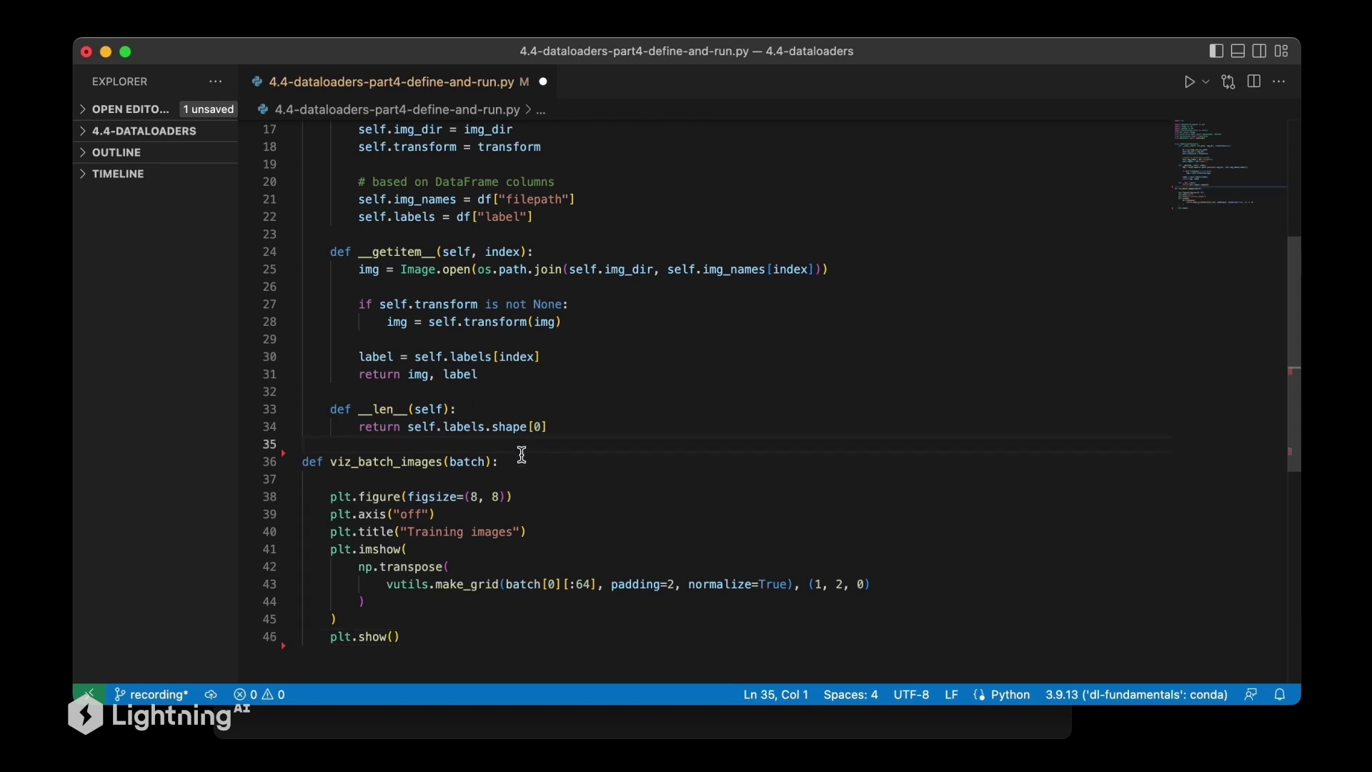
key("Return")
scroll(568, 518, "down", 4)
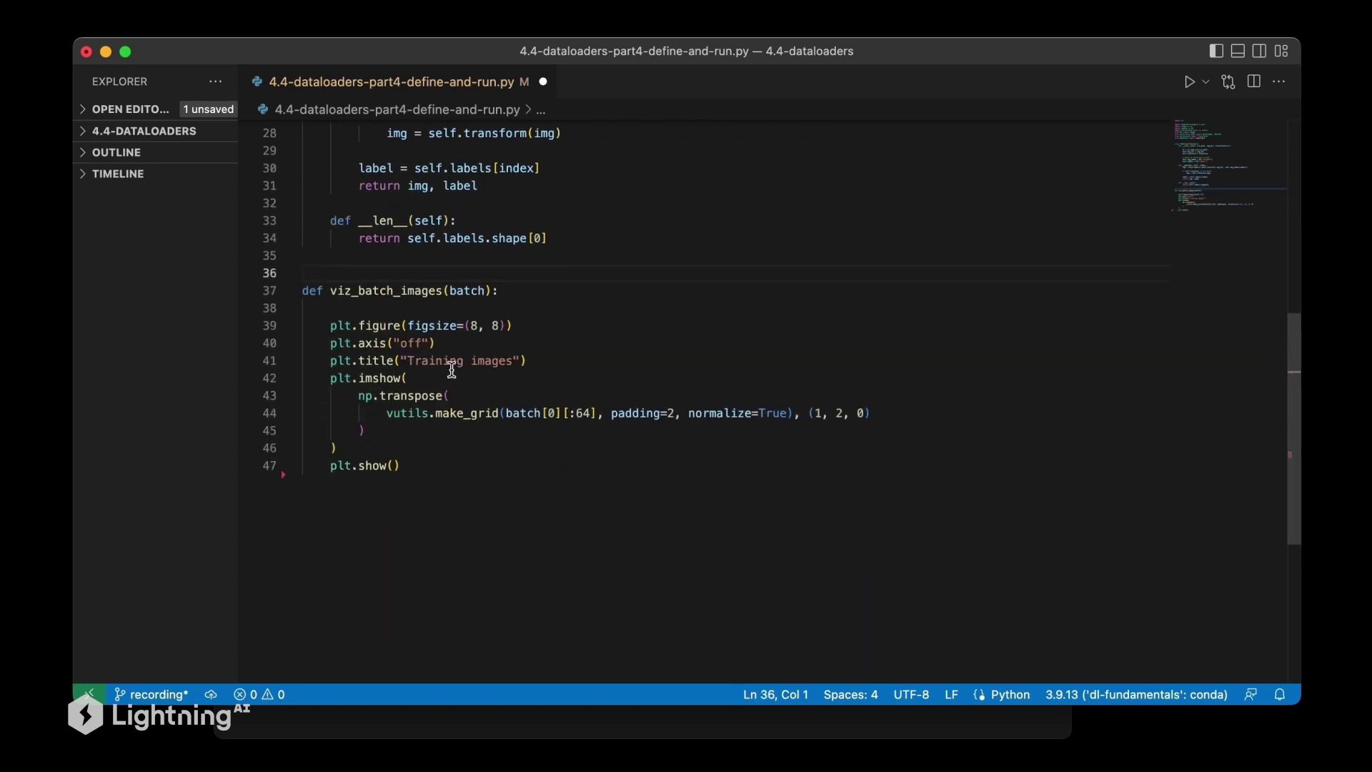
Step: Highlight viz_batch_images and the vutils.make_grid call, then add a blank line after the function
double_click(335, 290)
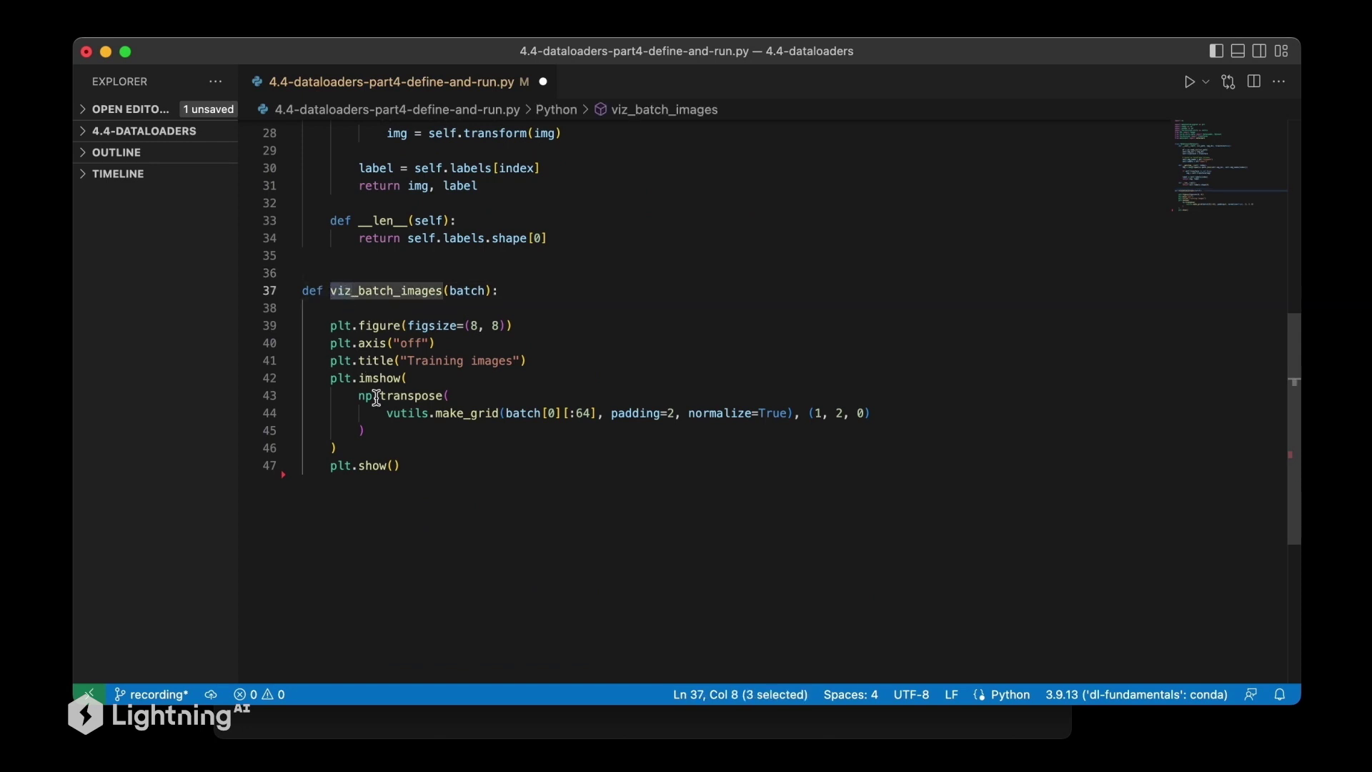
double_click(405, 413)
left_click(500, 415)
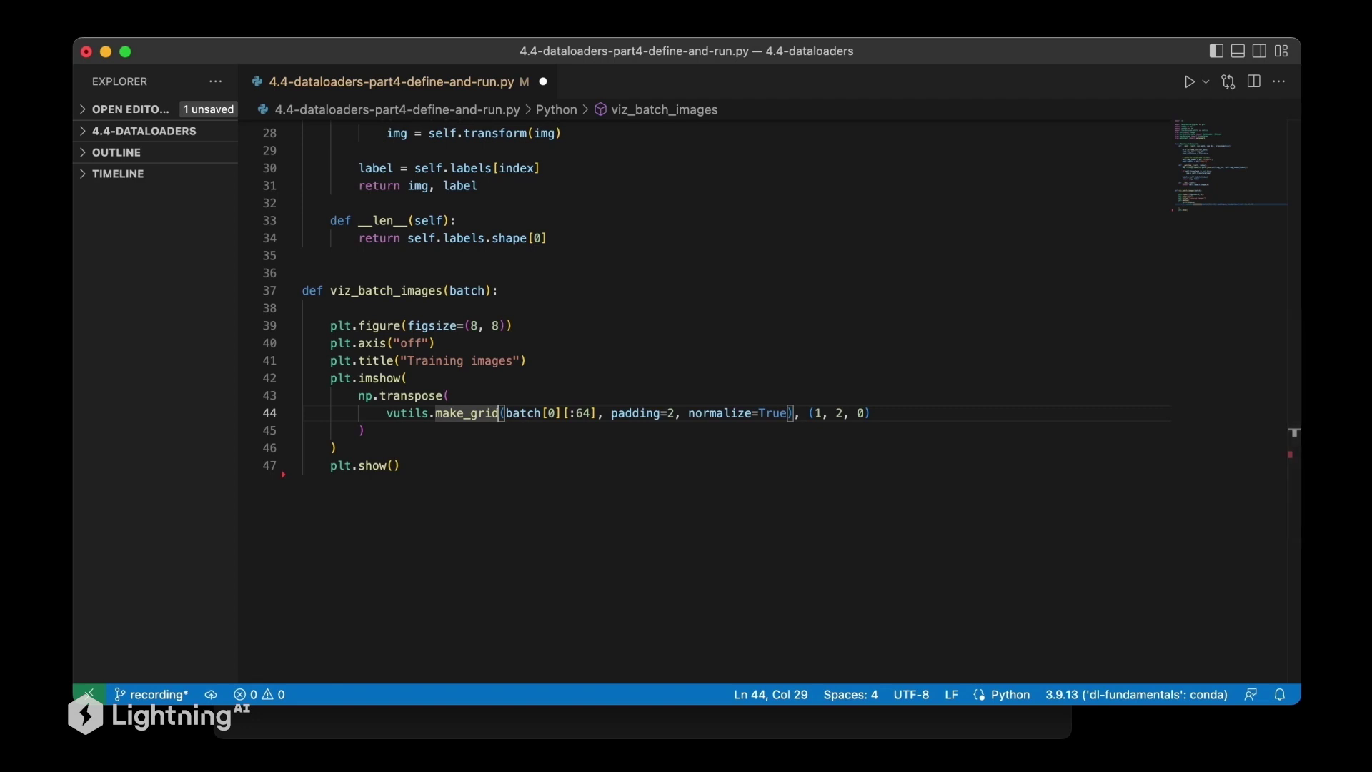
key("super+Tab")
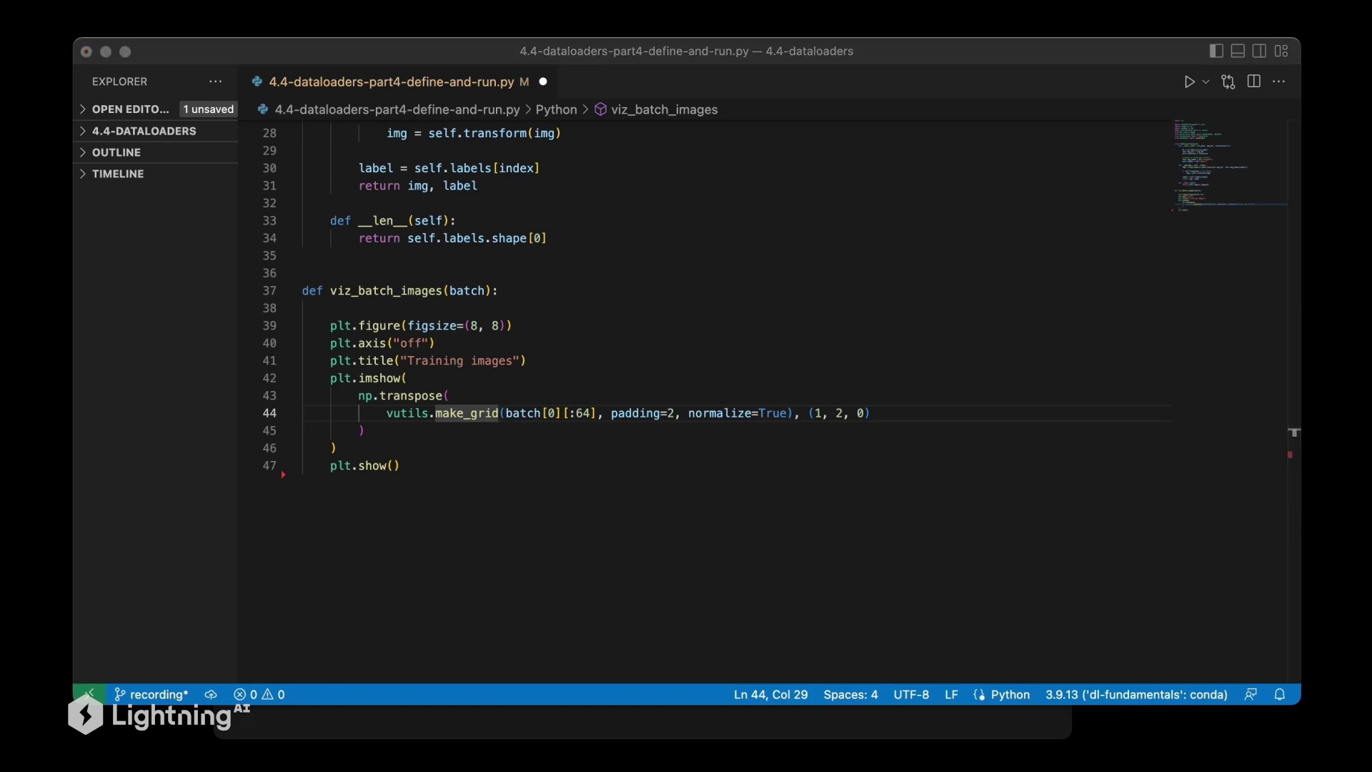
left_click(708, 572)
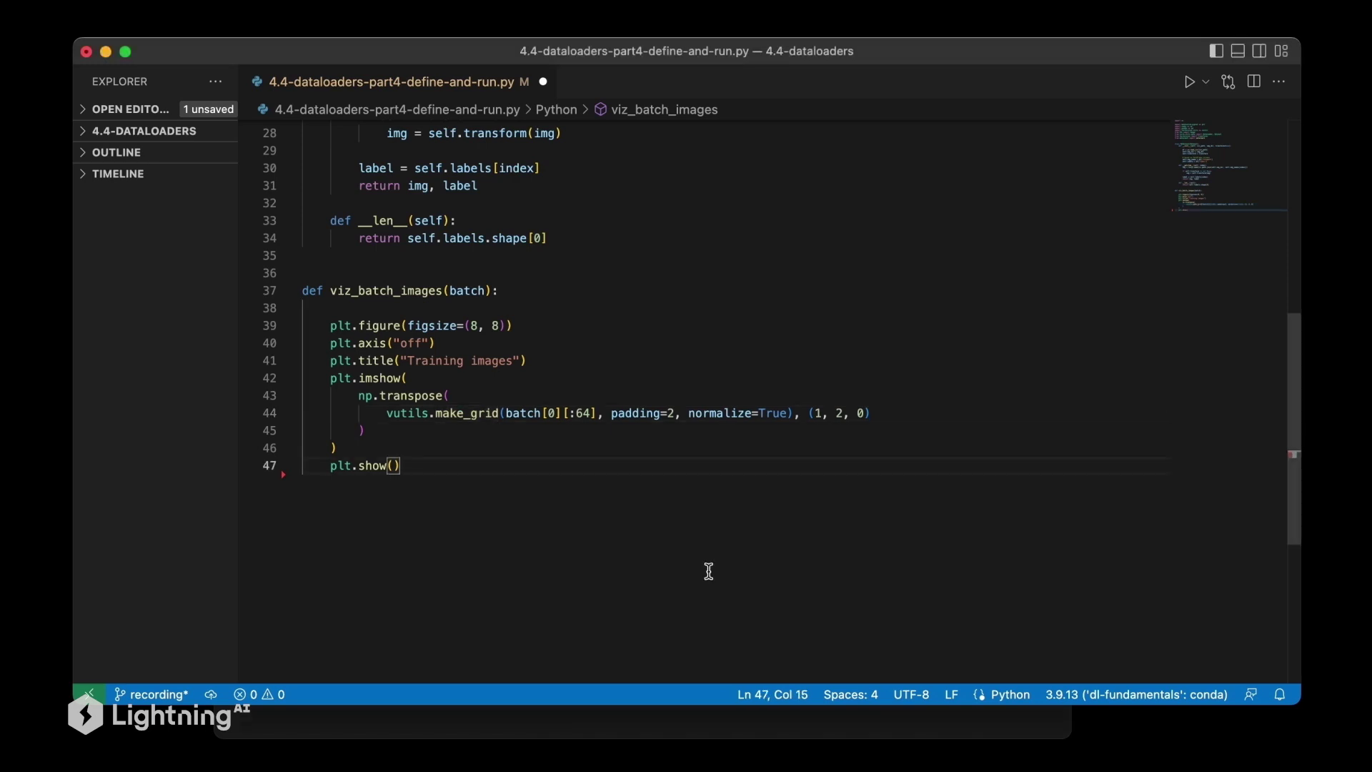
key("Return")
key("Return")
Step: Write the if __name__ == "__main__": guard with an indented empty body line
key("BackSpace")
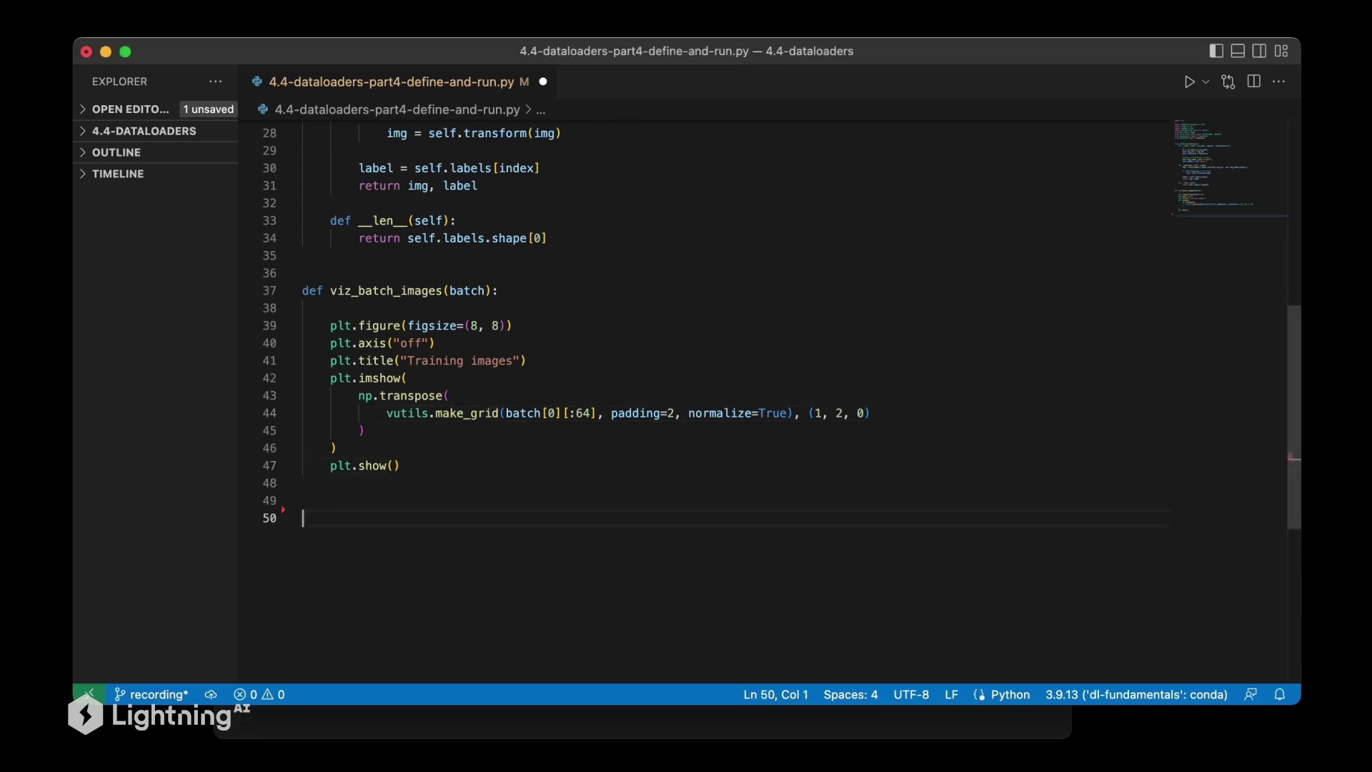
key("Return")
type("if __name__ == \"__main__\":")
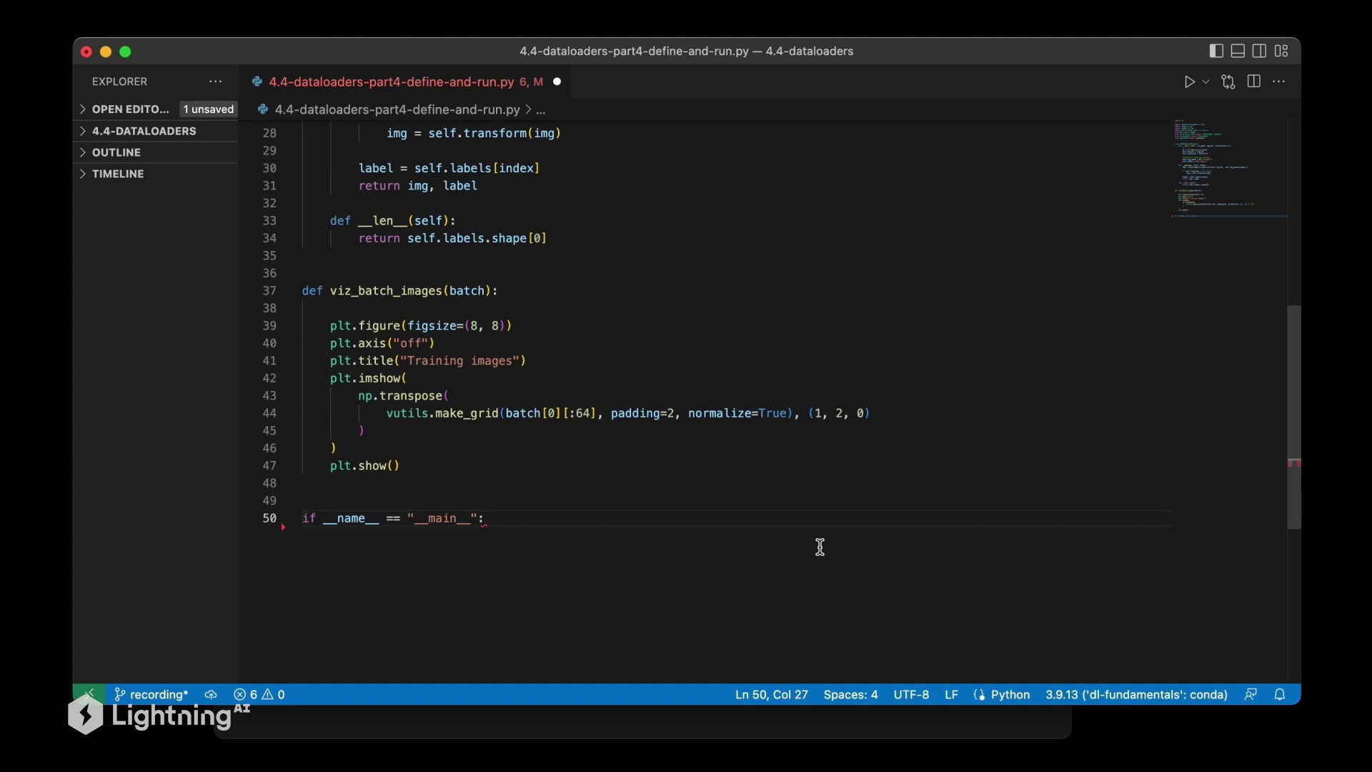
key("Return")
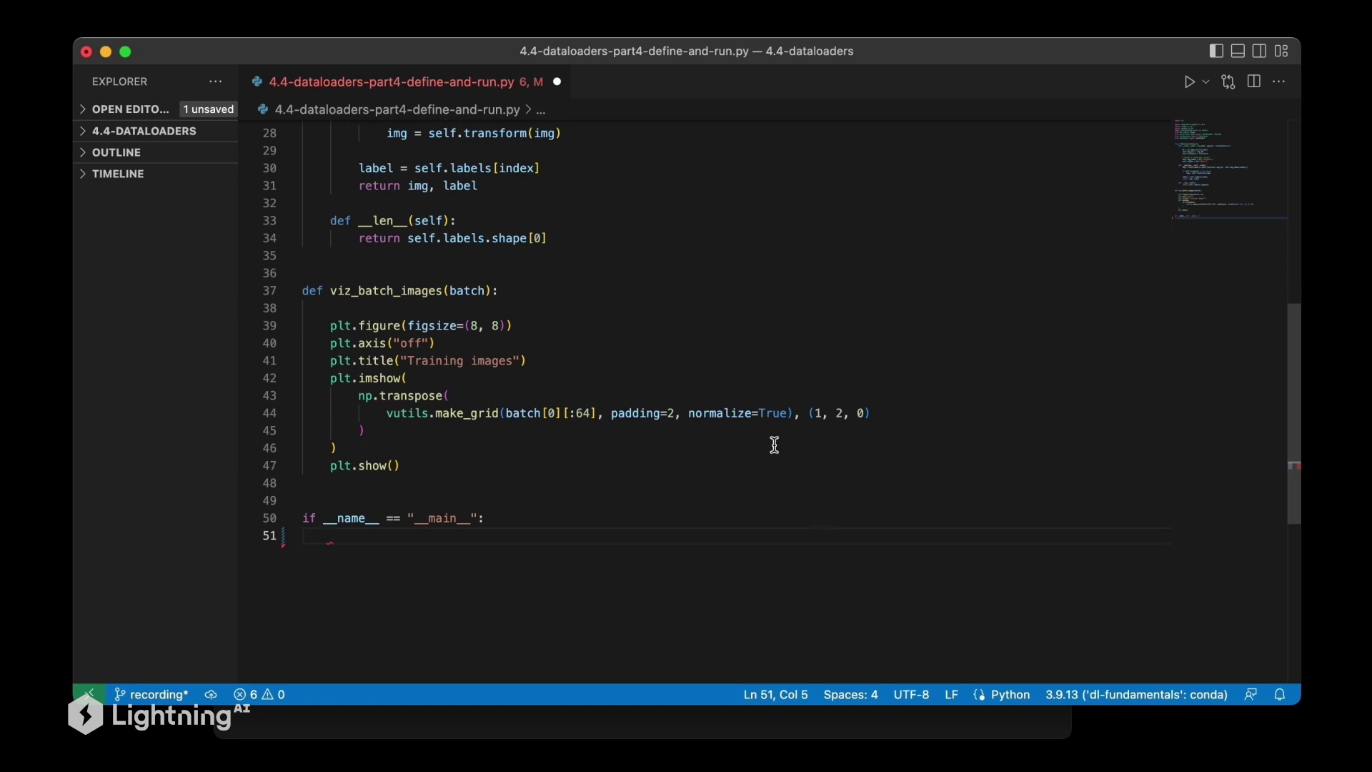
Step: Highlight the viz_batch_images function and the main guard, returning to the indented body line
mouse_move(400, 465)
left_mouse_down()
mouse_move(233, 304)
mouse_move(233, 288)
left_mouse_up()
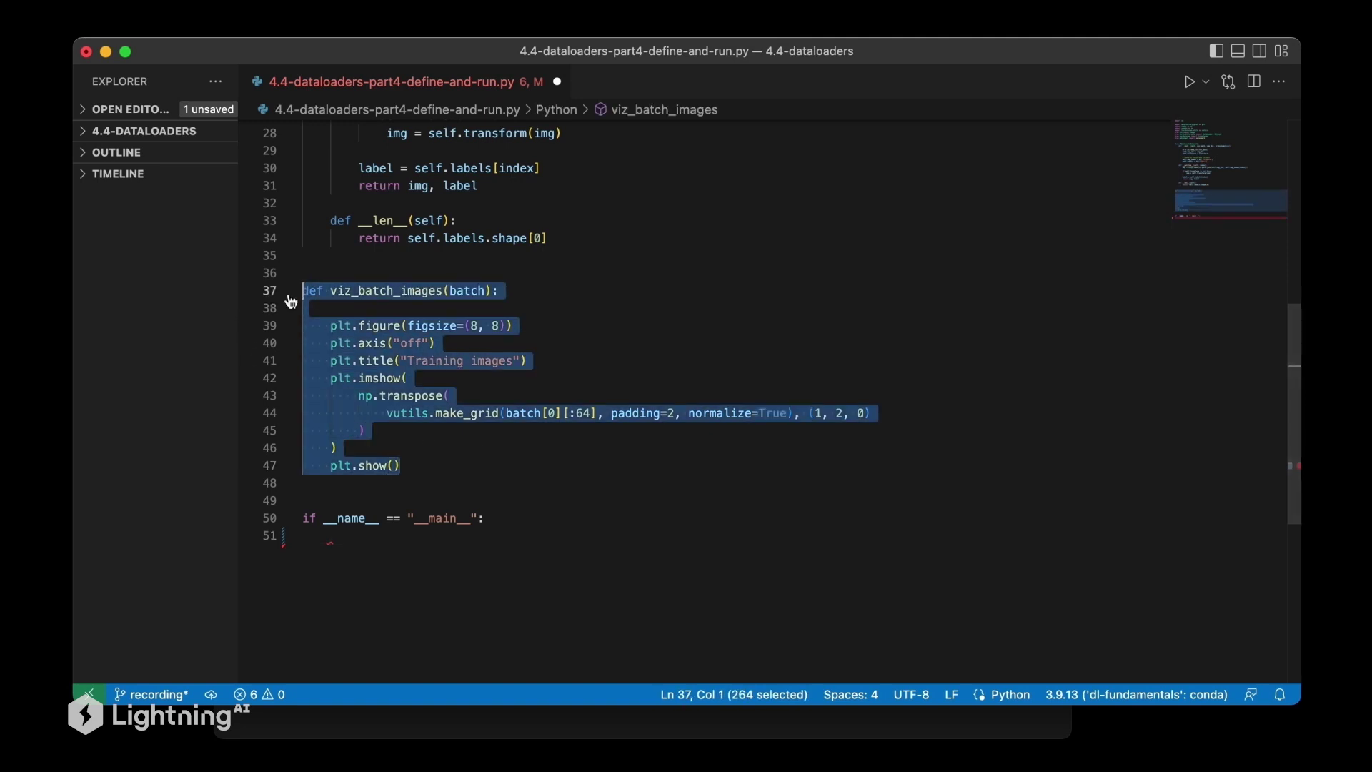
scroll(397, 311, "up", 10)
scroll(389, 240, "up", 1)
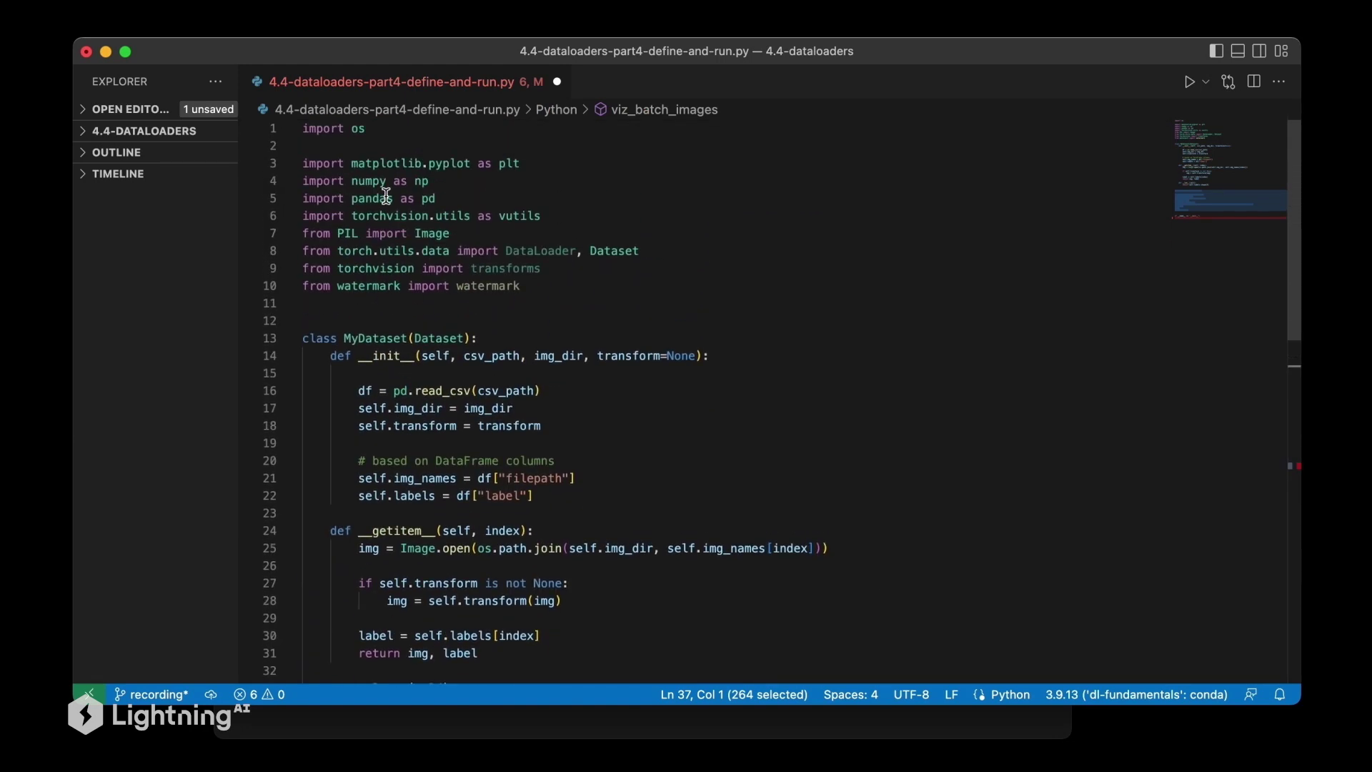
scroll(387, 322, "down", 8)
scroll(385, 386, "down", 4)
left_click(496, 424)
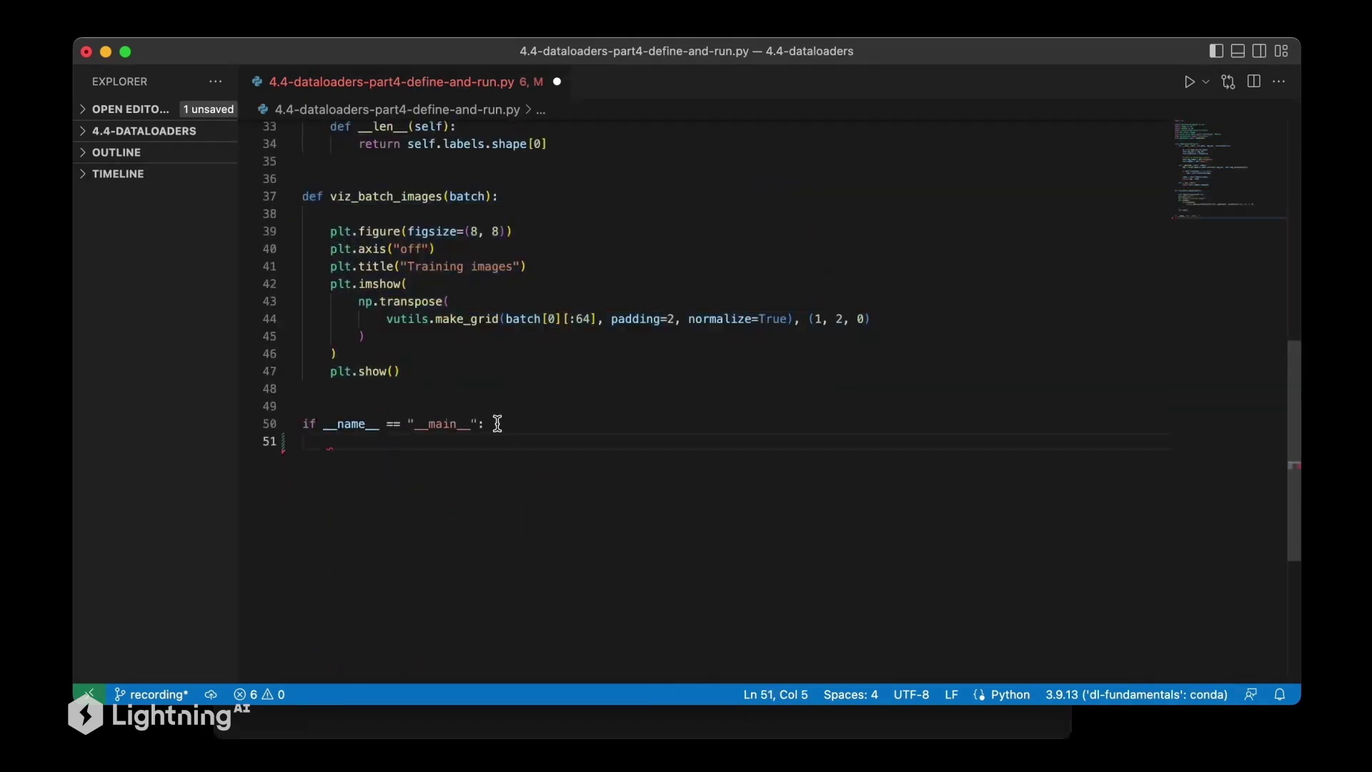
left_click_drag(496, 425, 301, 423)
left_click(405, 446)
left_click_drag(323, 196, 441, 197)
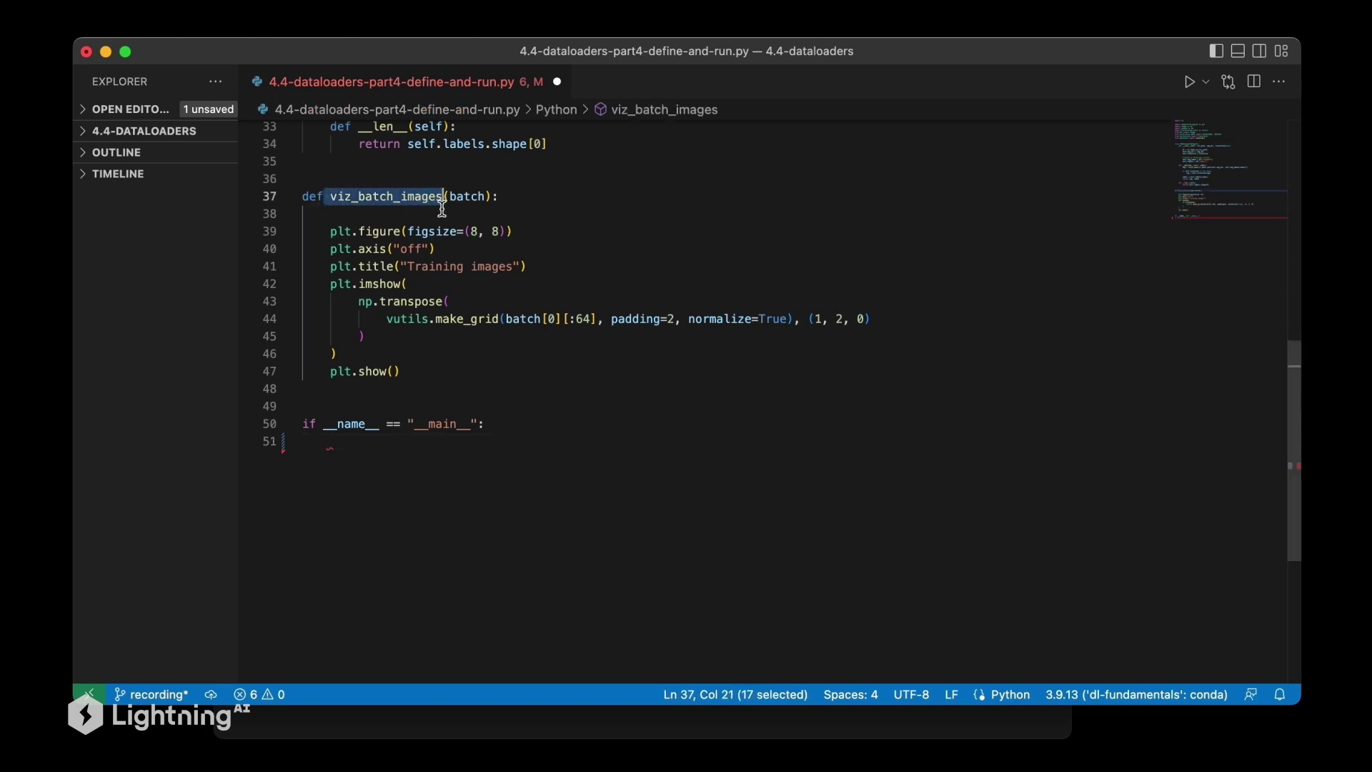
left_click(365, 450)
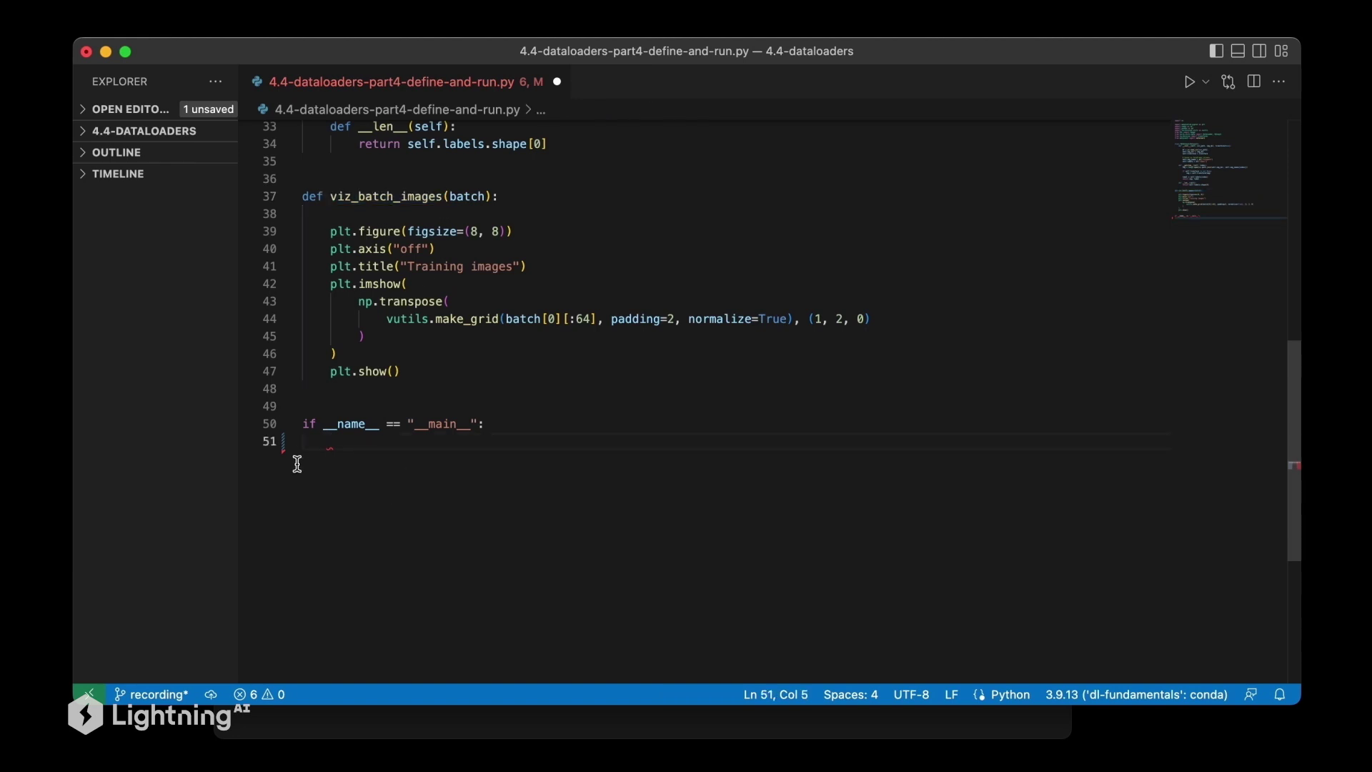
left_click_drag(332, 442, 304, 425)
left_click(361, 444)
type("print(watermark(packages=\"torch\", python=True))      data_transforms = {         \"train\": transforms.Compose(             [                 transforms.Resize(32),                 transforms.RandomCrop((28, 28)),                 transforms.ToTensor(),                 # normalize images to [-1, 1] range                 transforms.Normalize((0.5,), (0.5,)),             ]         ),         \"test\": transforms.Compose(             [                 transforms.Resize(32),                 transforms.CenterCrop((28, 28)),                 transforms.ToTensor(),                 # normalize images to [-1, 1] range                 transforms.Normalize((0.5,), (0.5,)),             ]         ),     }")
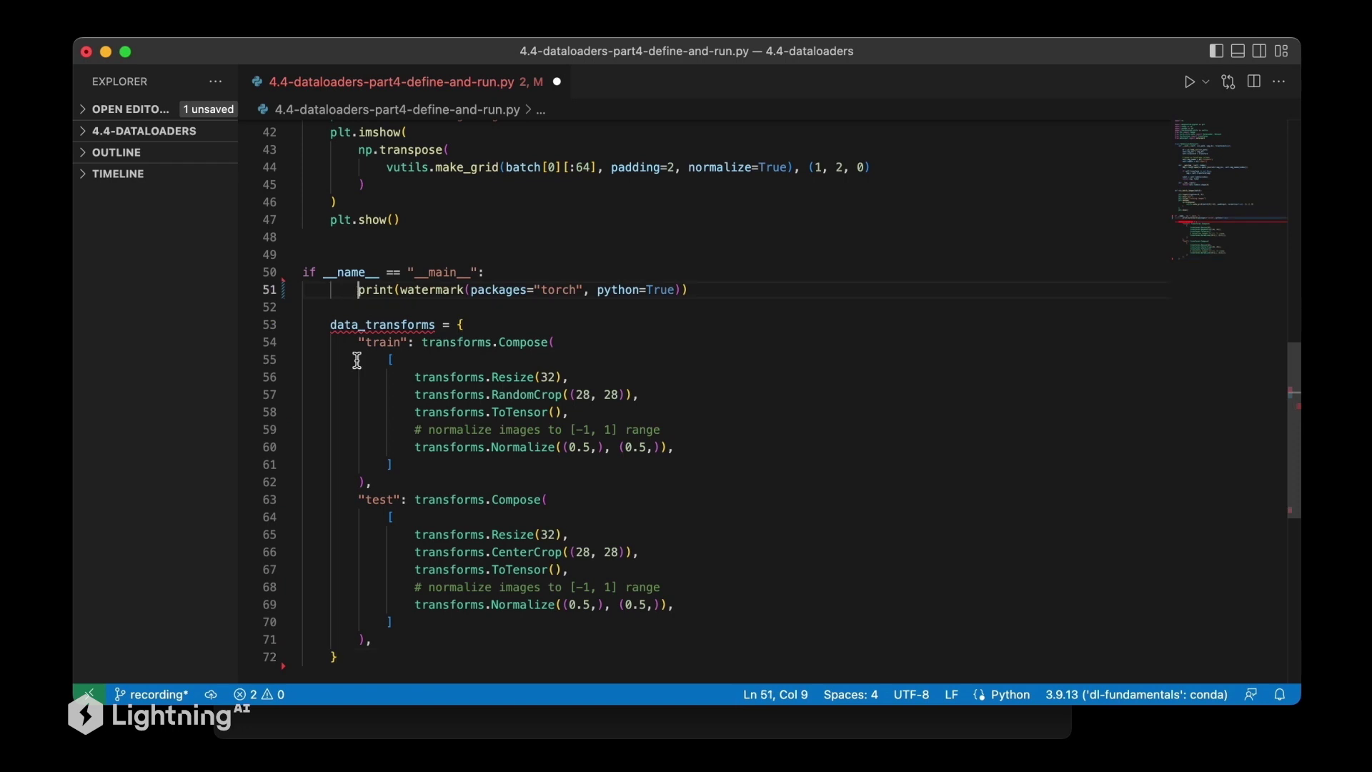
key("BackSpace")
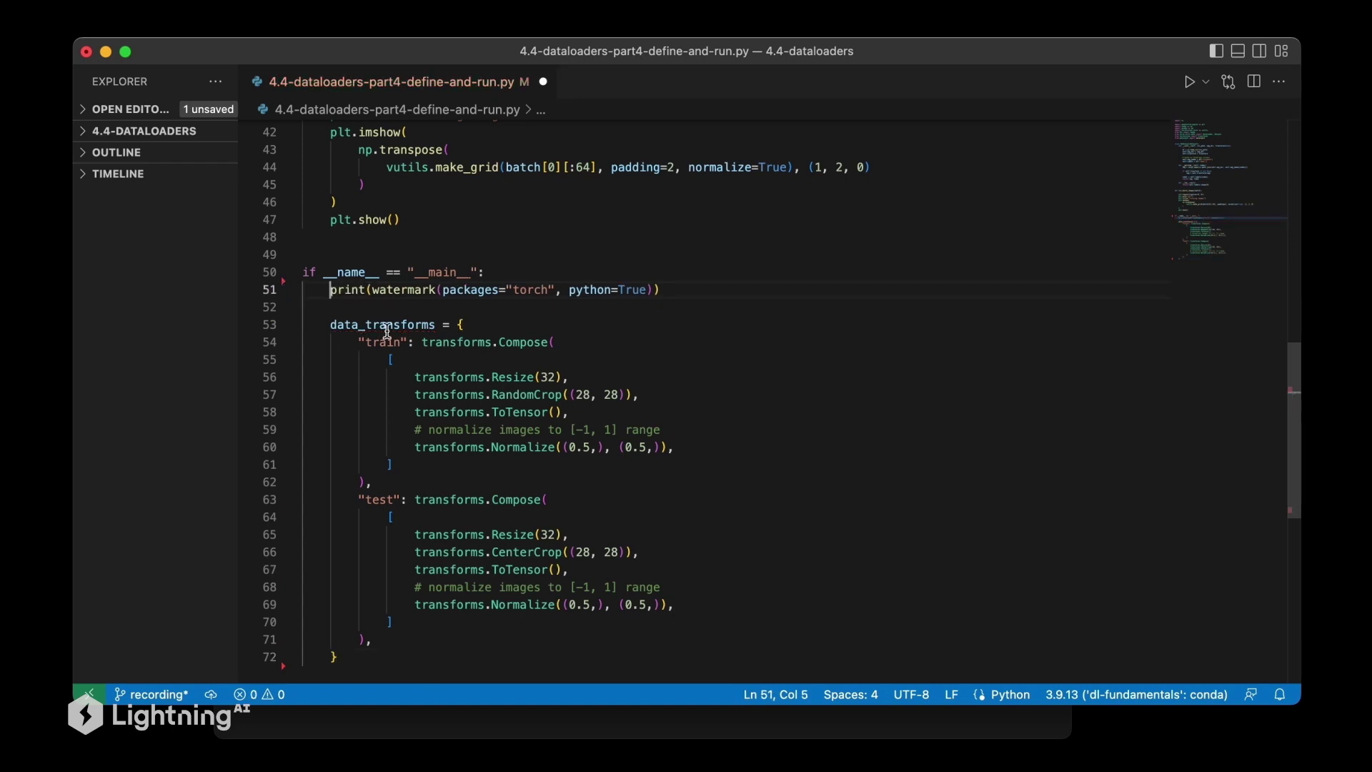
left_click_drag(331, 290, 695, 288)
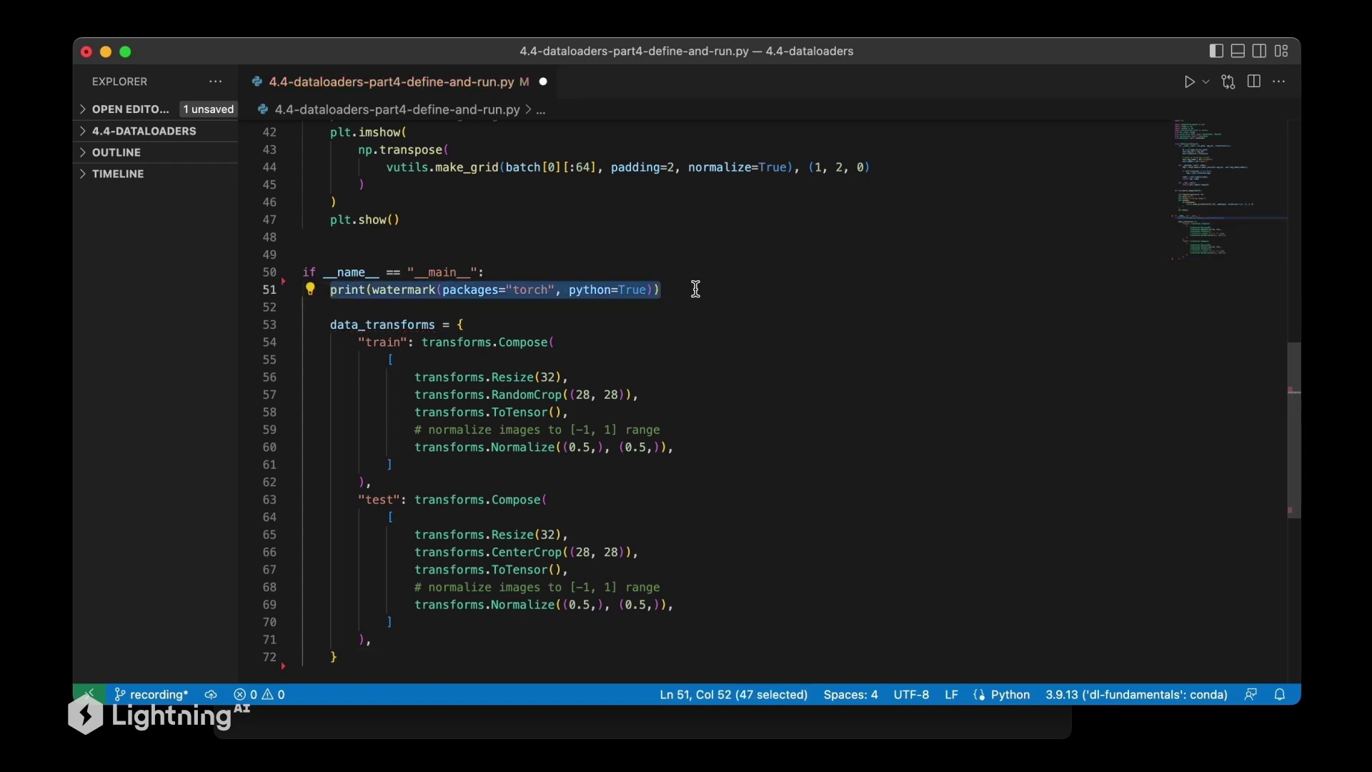
left_click(534, 312)
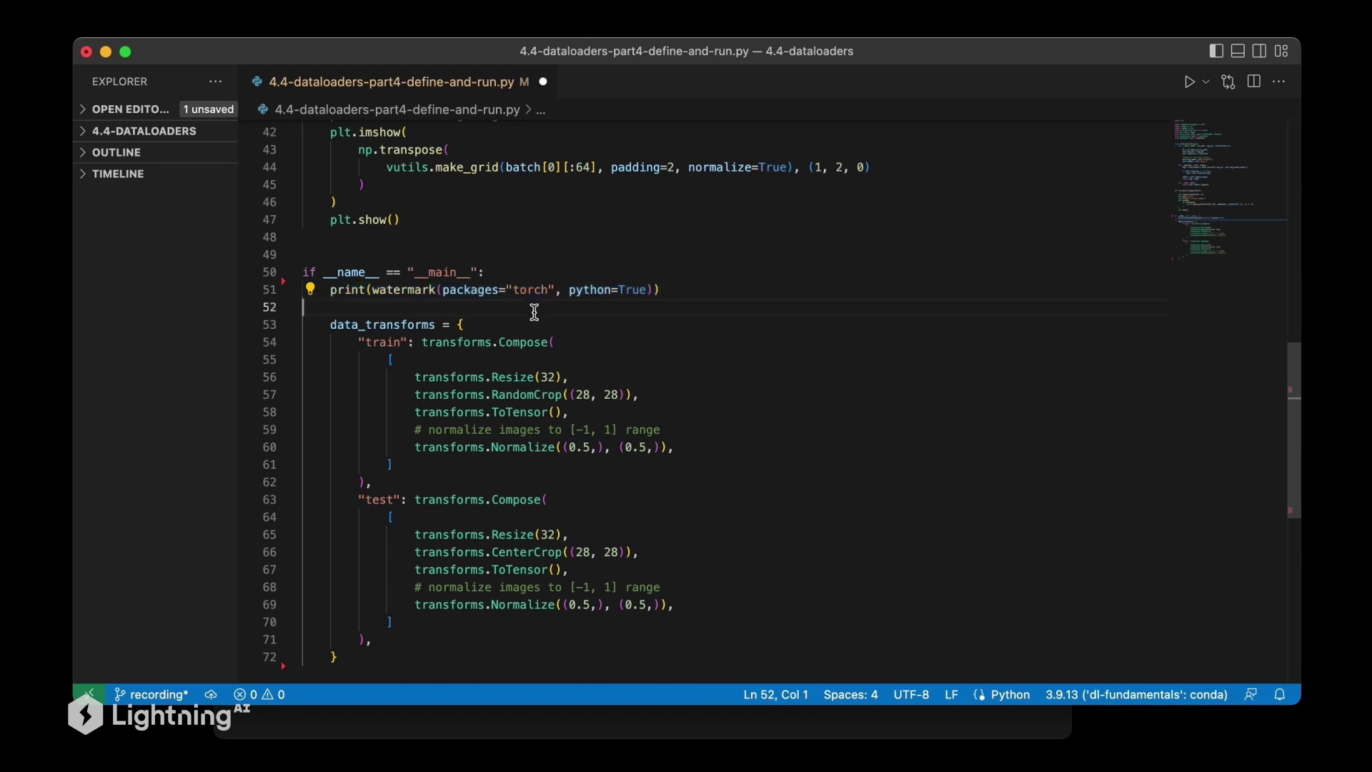
double_click(528, 289)
scroll(512, 405, "down", 2)
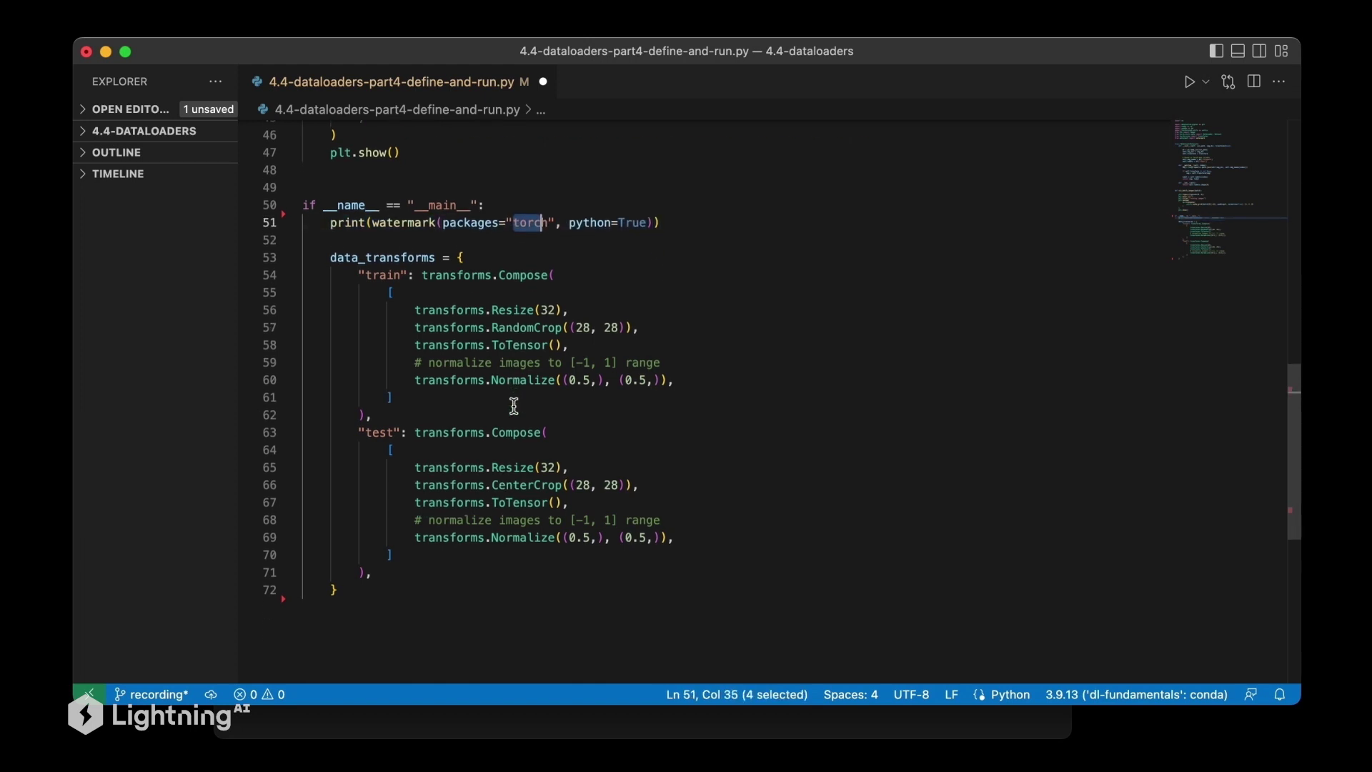
mouse_move(682, 382)
left_mouse_down()
mouse_move(327, 345)
mouse_move(304, 275)
left_mouse_up()
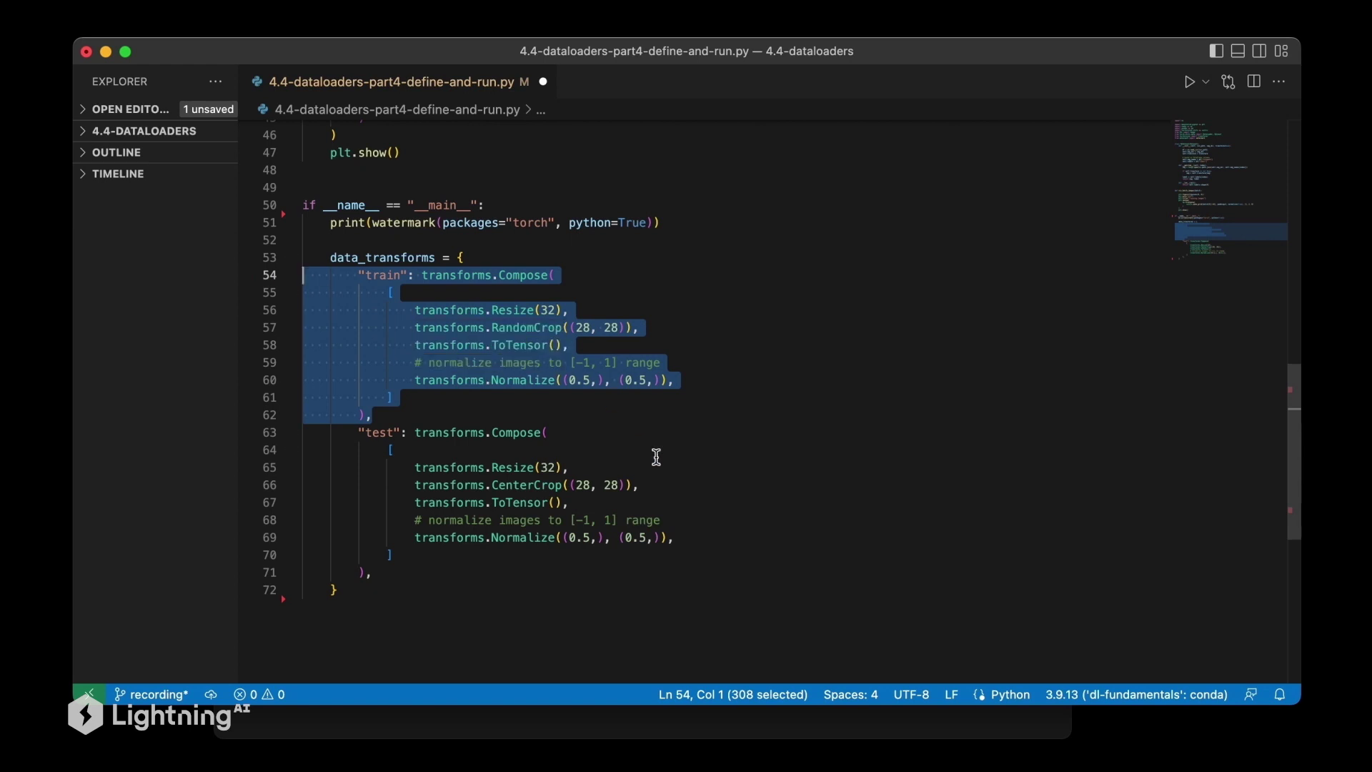
left_click(574, 313)
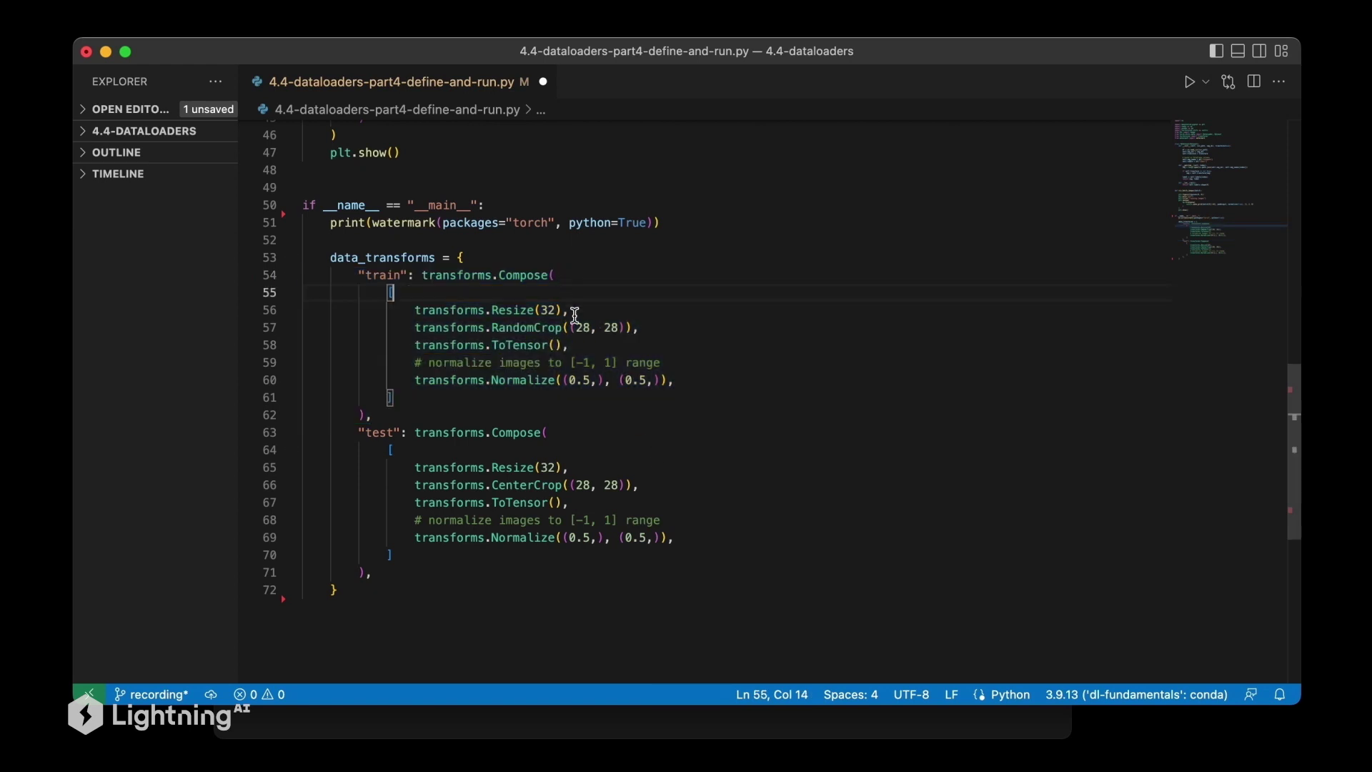
left_click_drag(569, 312, 494, 315)
mouse_move(641, 328)
left_mouse_down()
mouse_move(492, 330)
mouse_move(476, 345)
left_mouse_up()
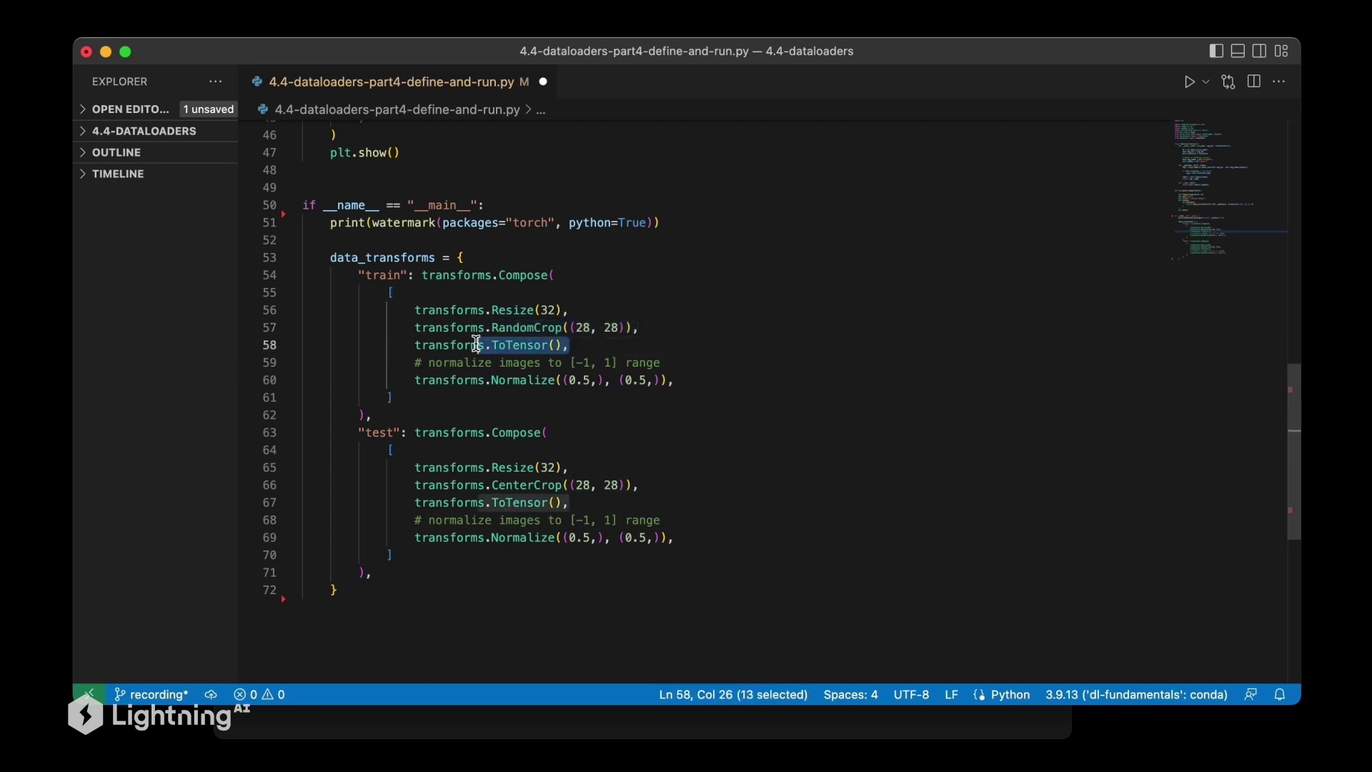
scroll(604, 450, "down", 2)
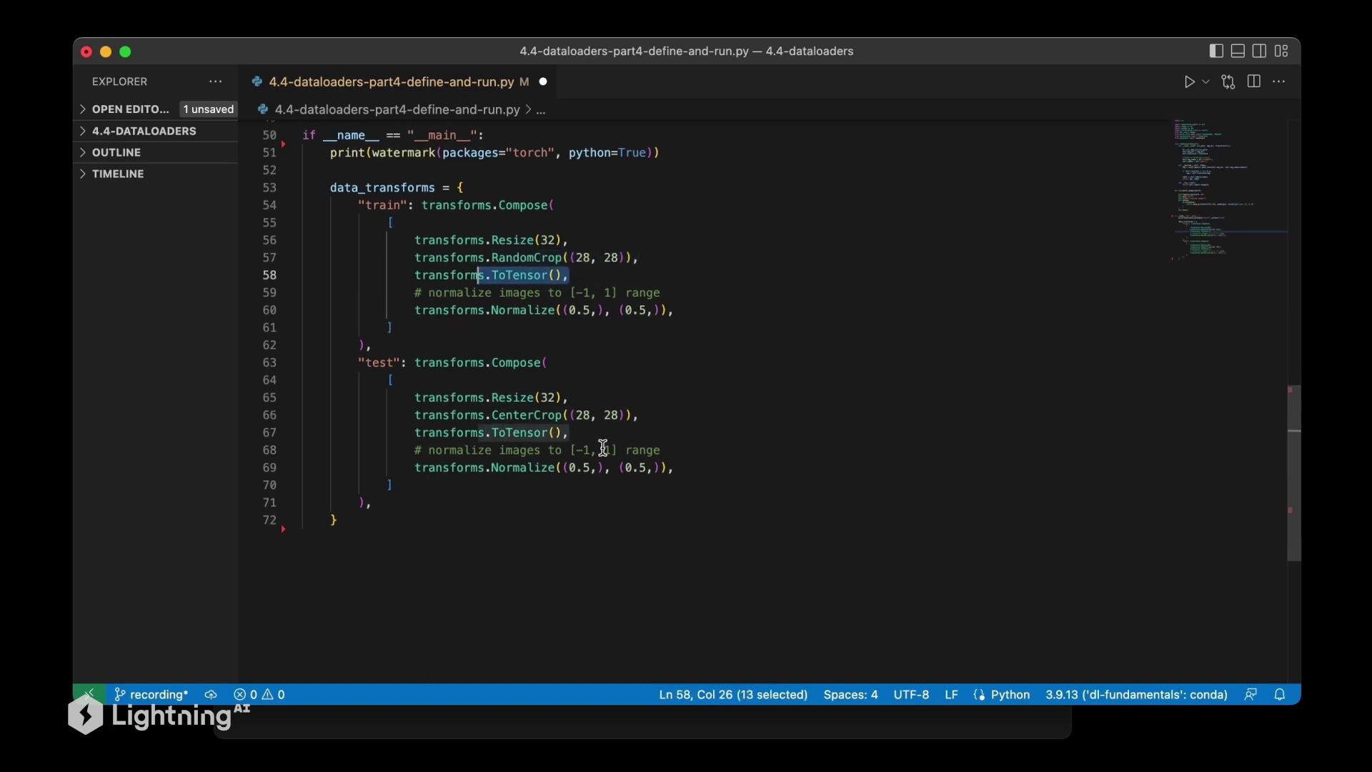
left_click_drag(673, 467, 486, 467)
scroll(726, 467, "down", 2)
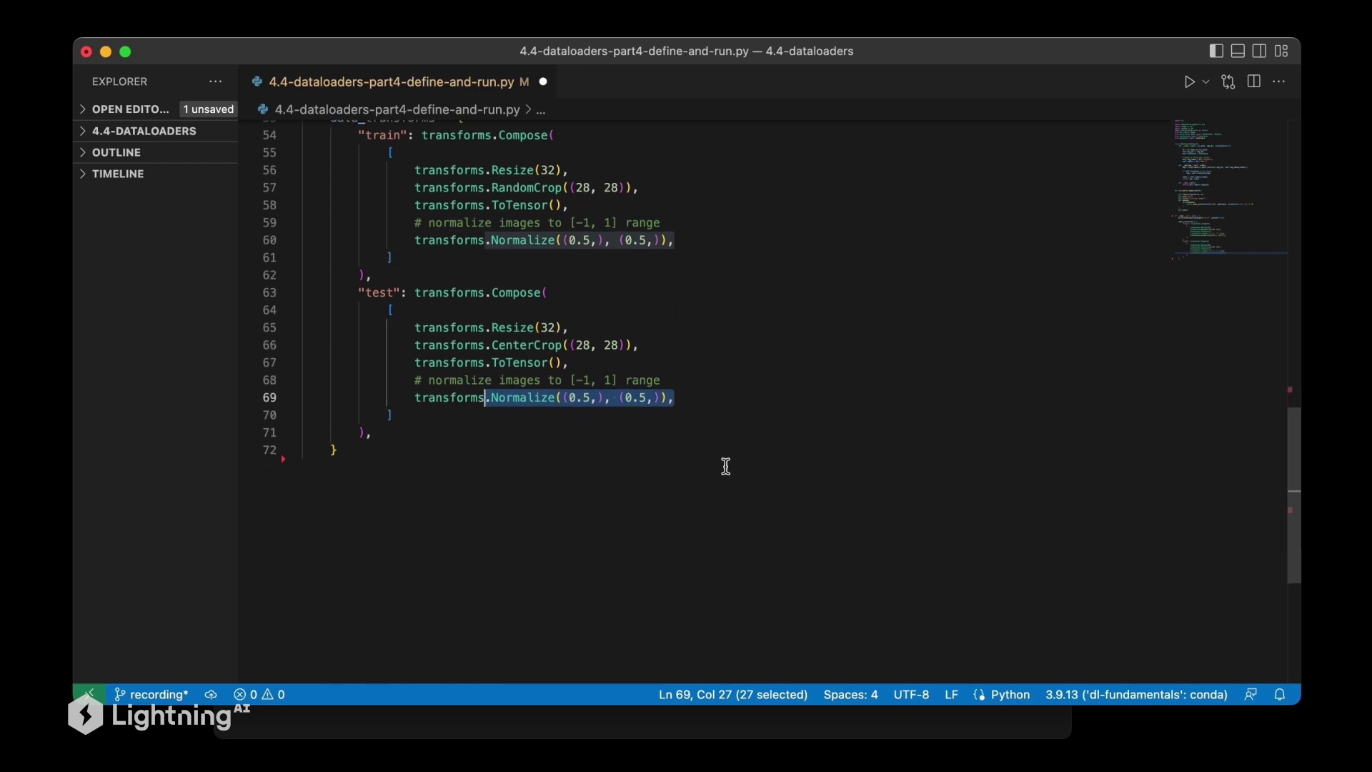
scroll(655, 370, "up", 2)
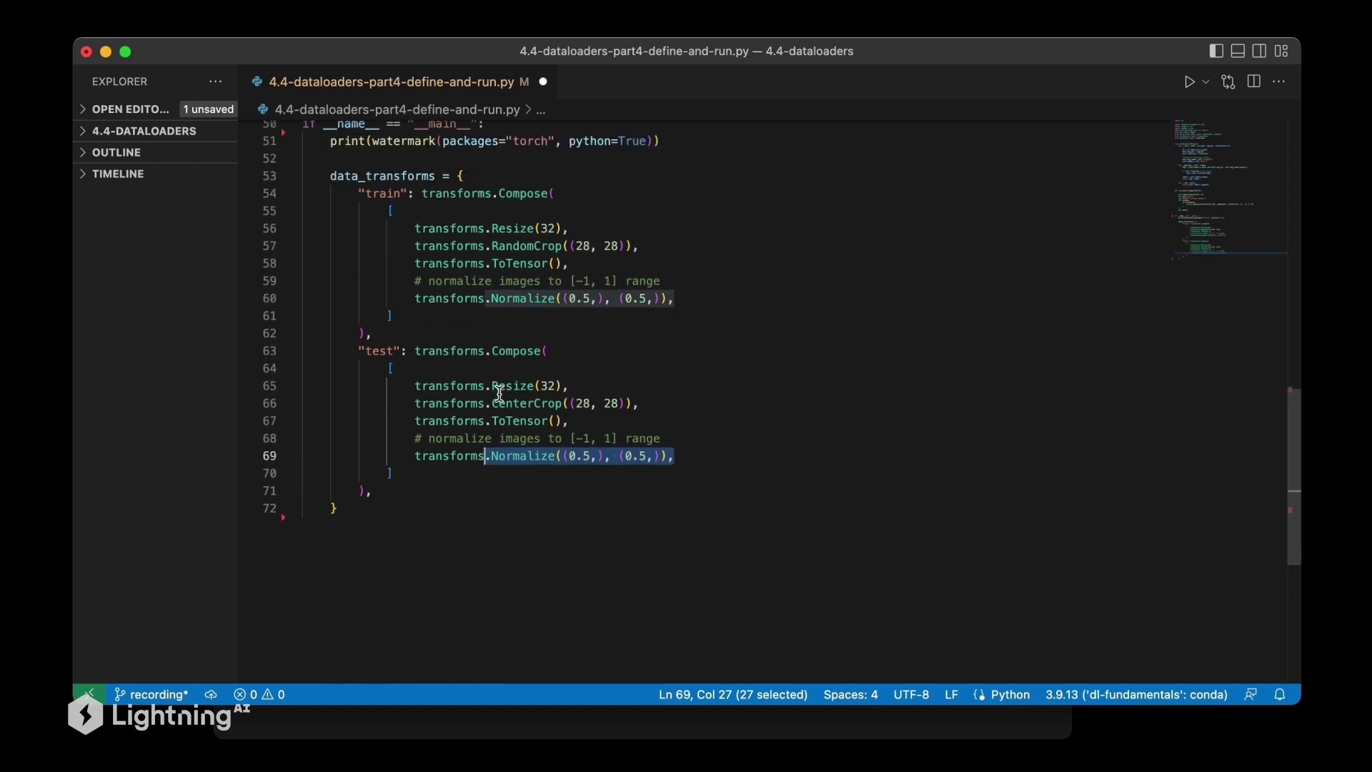
left_click_drag(493, 403, 533, 403)
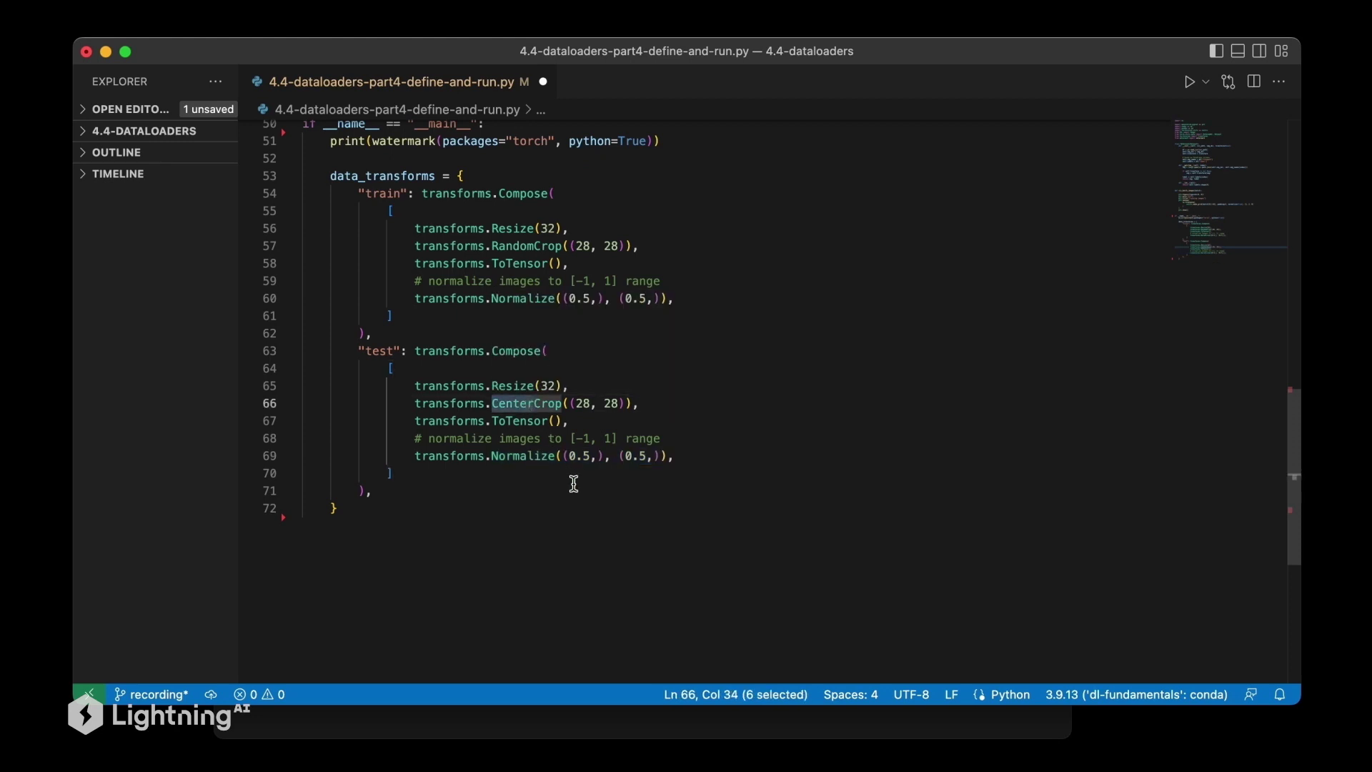
left_click_drag(486, 246, 558, 246)
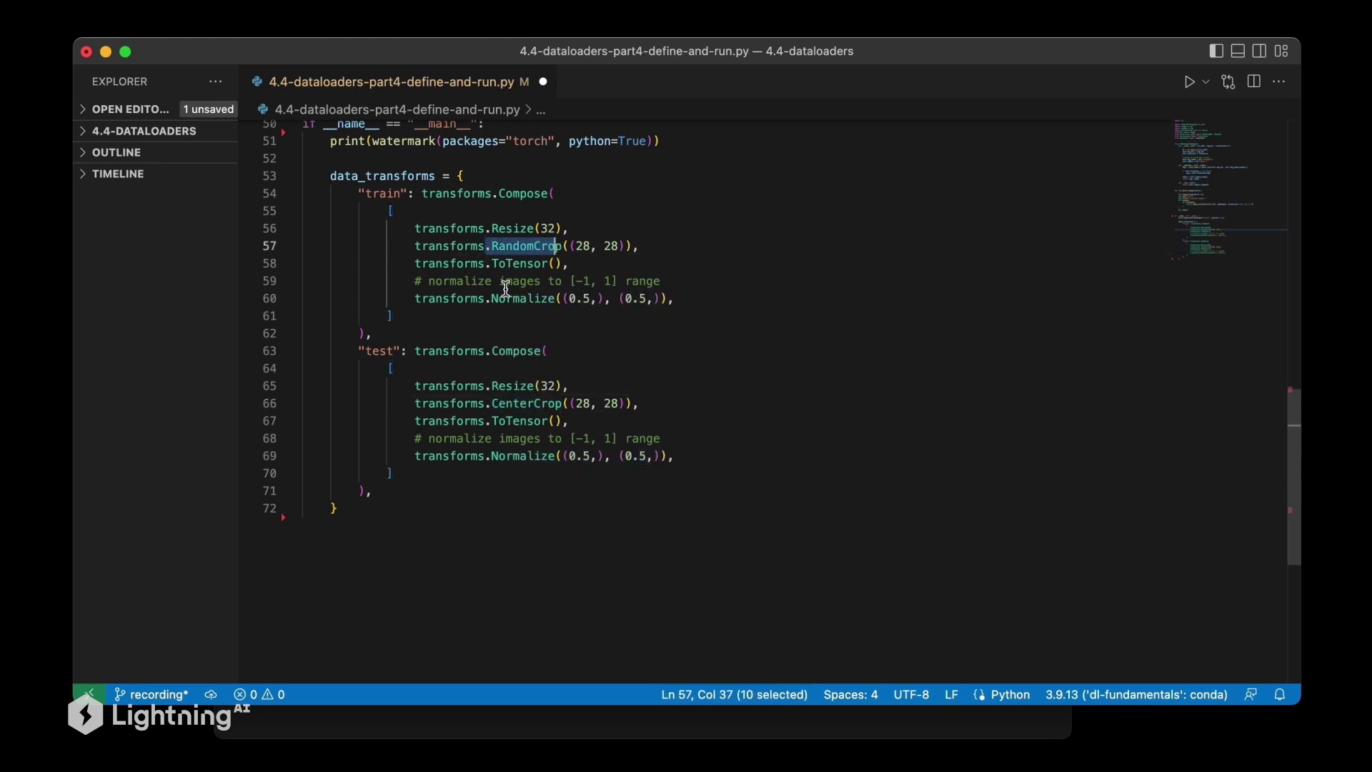
left_click_drag(358, 350, 401, 351)
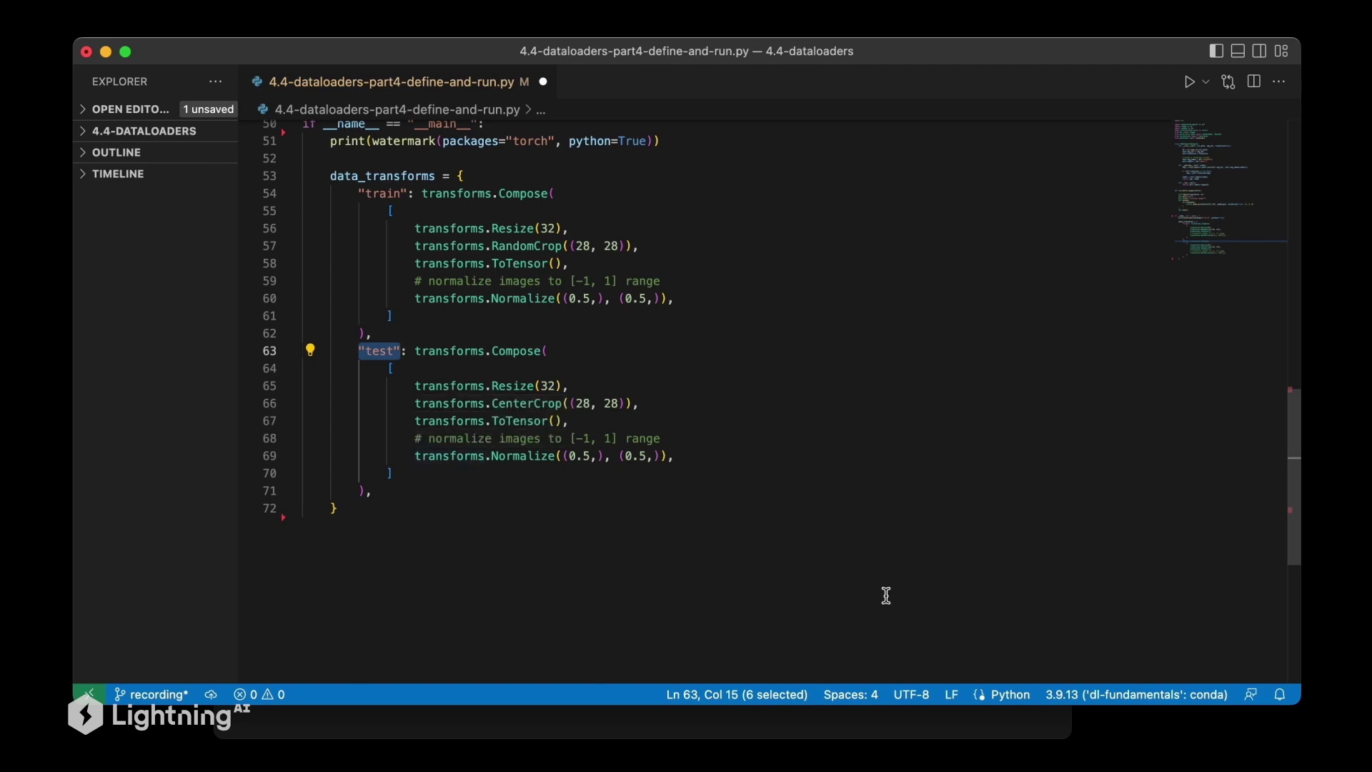
left_click_drag(330, 175, 464, 175)
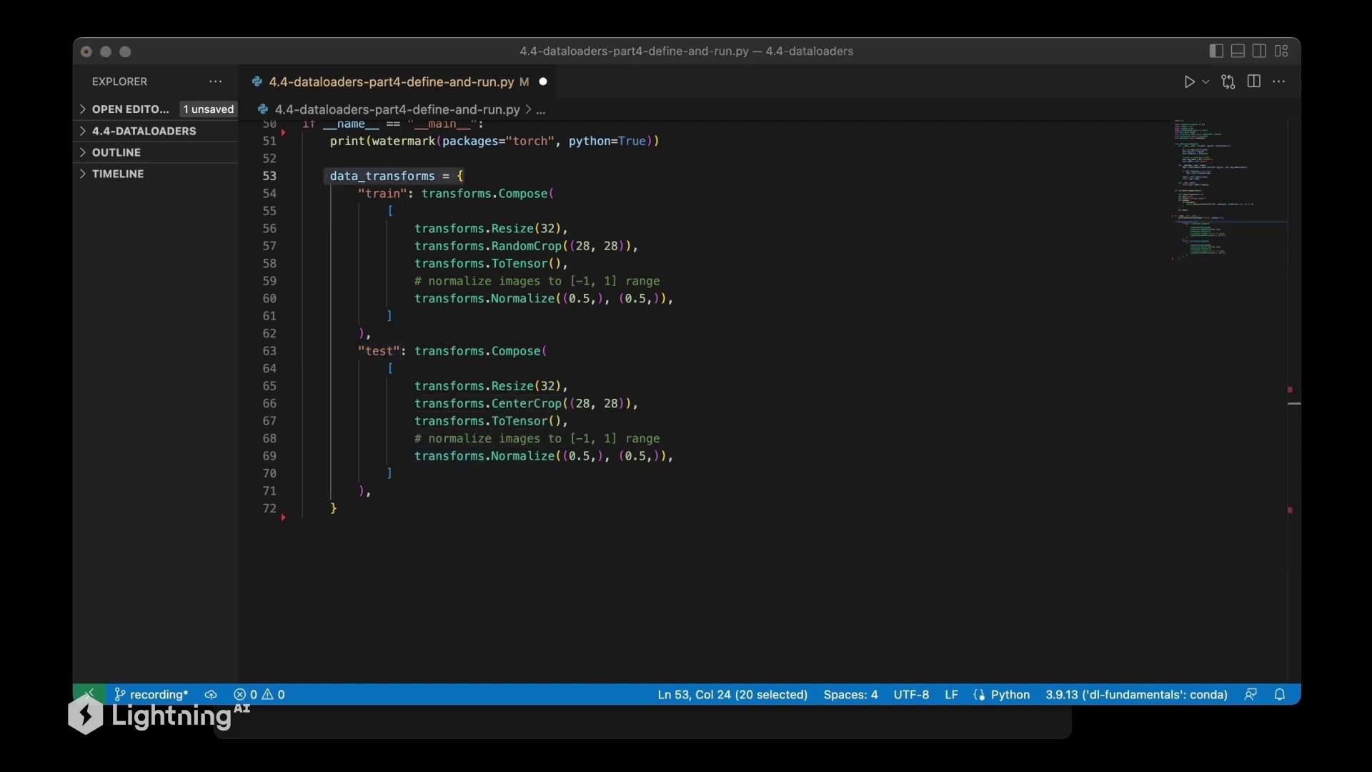
left_click(324, 175)
left_click_drag(325, 175, 463, 175)
left_click(697, 510)
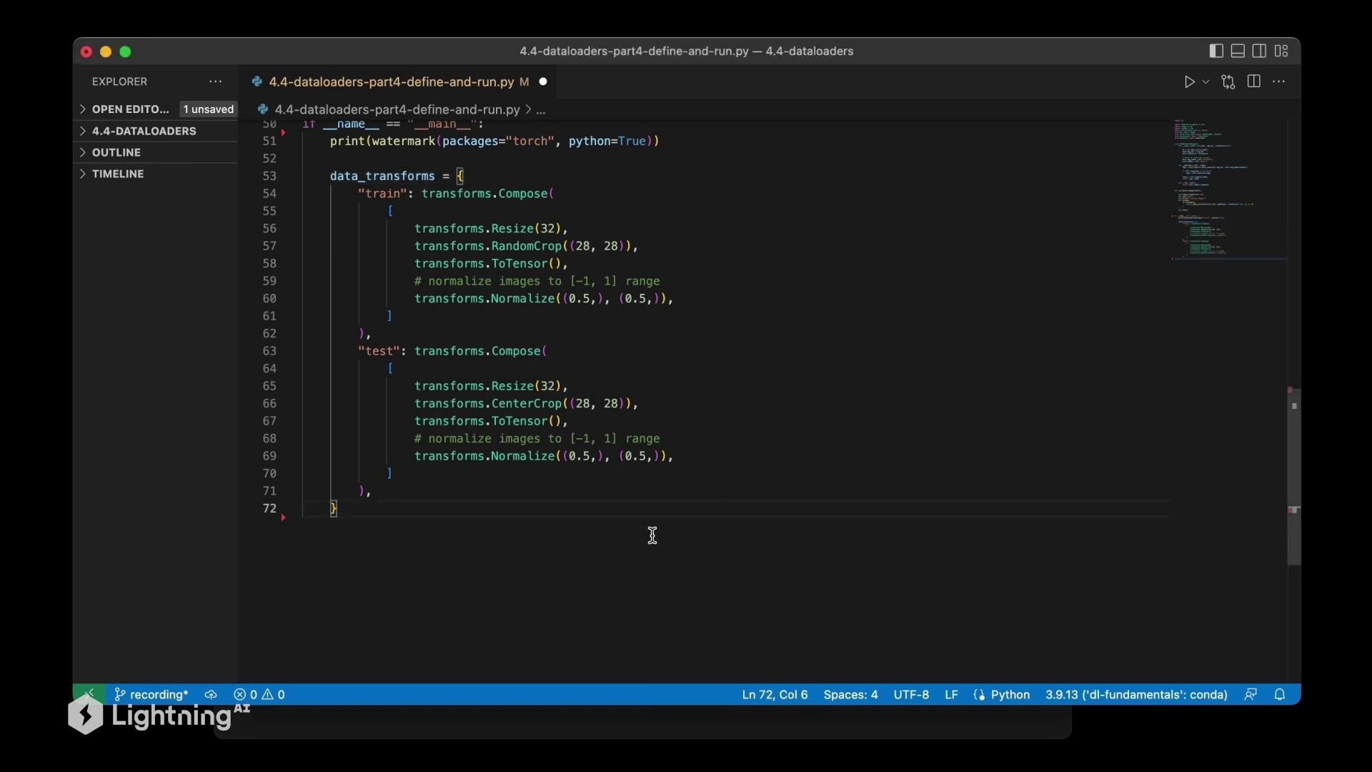
key("Return")
key("Return")
Step: Paste the train_dataset and train_loader code, highlighting new_train.csv and the mnist-pngs folder argument
type("train_dataset = MyDataset(         csv_path=\"mnist-pngs/new_train.csv\",         img_dir=\"mnist-pngs/\",         transform=data_transforms[\"train\"],     )      train_loader = DataLoader(         dataset=train_dataset,         batch_size=32,         shuffle=True,  # want to shuffle the dataset         num_workers=2,  # number processes/CPUs to use     )")
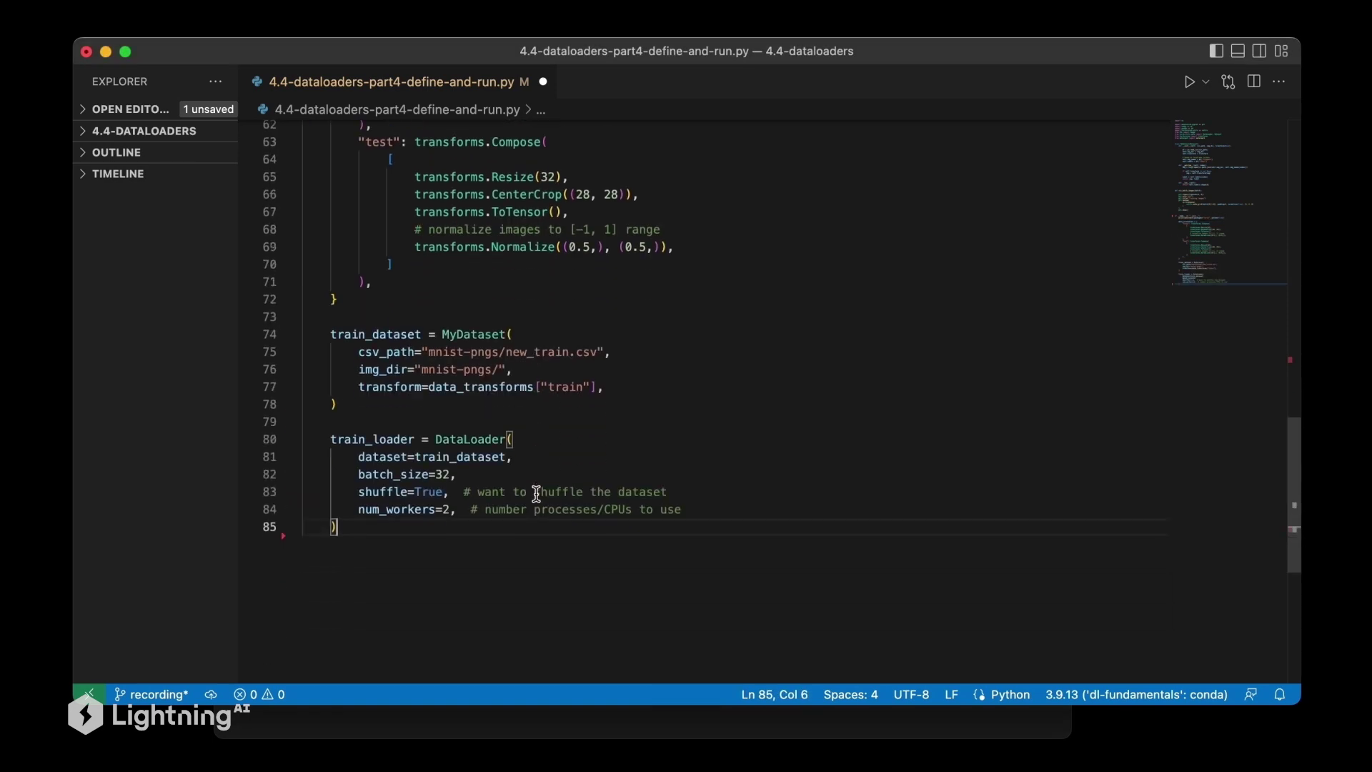
scroll(537, 493, "down", 1)
double_click(335, 291)
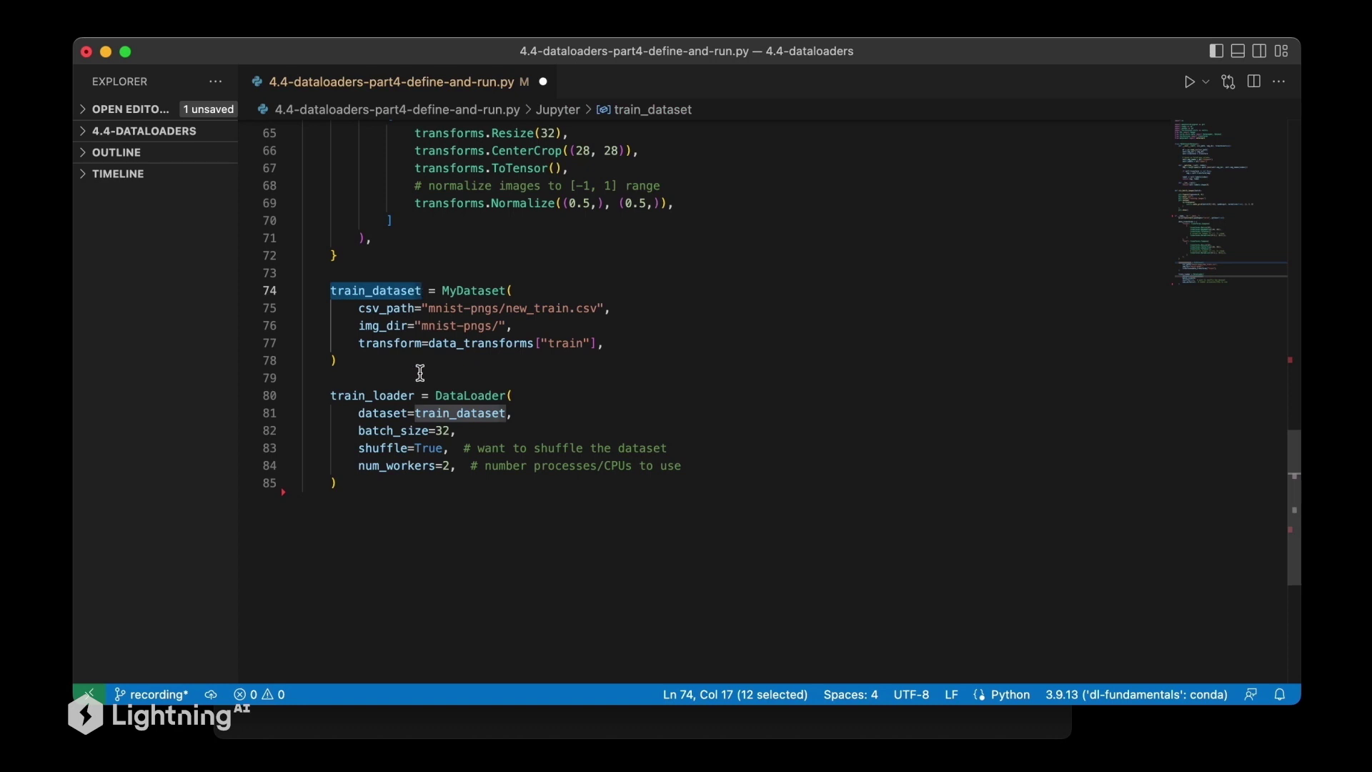
left_click_drag(611, 307, 500, 308)
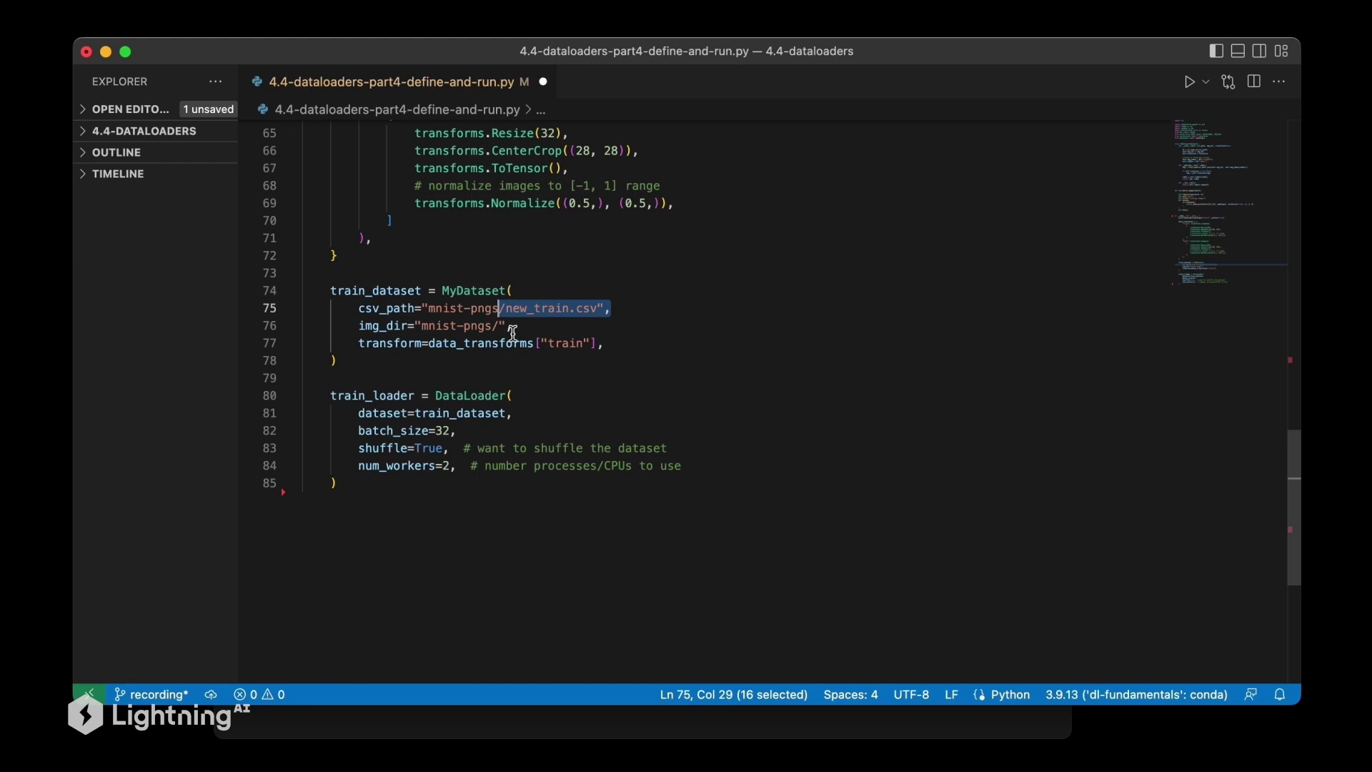
left_click_drag(513, 325, 409, 326)
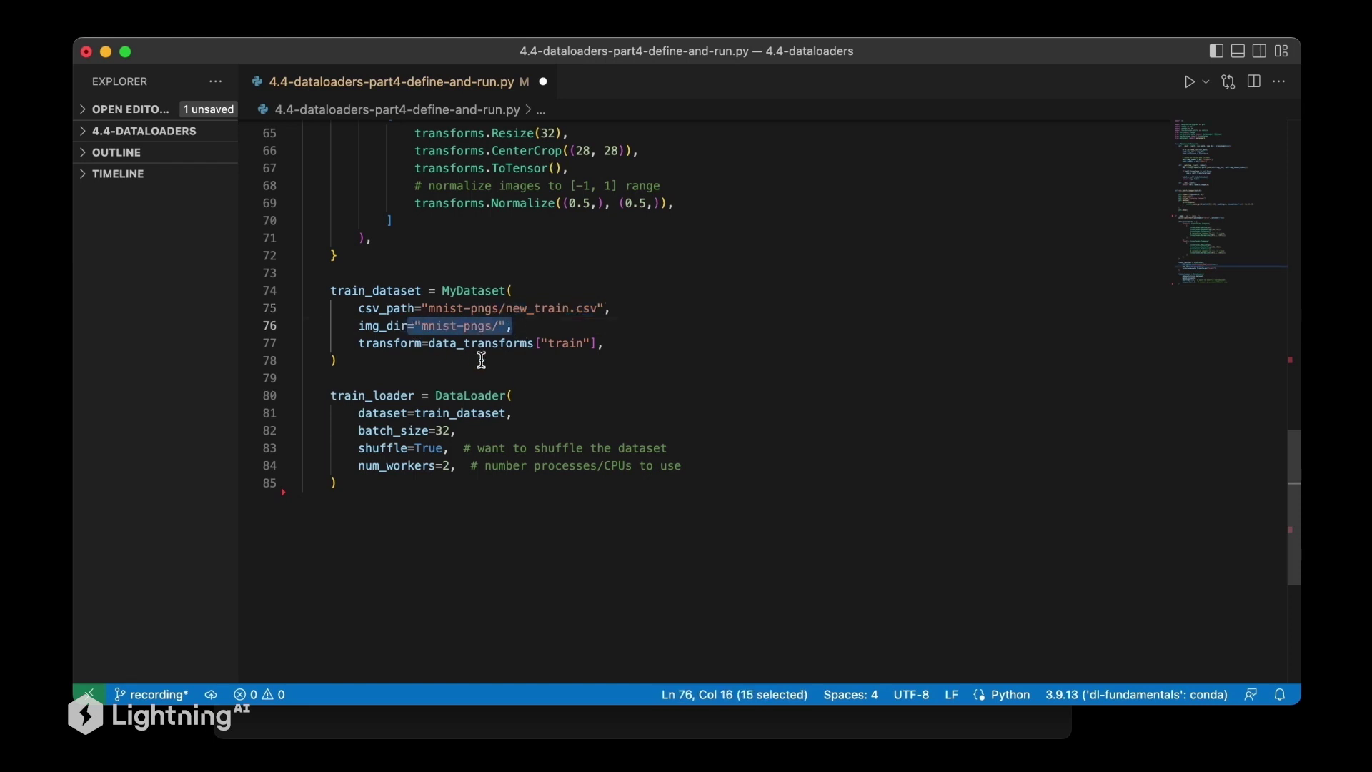
scroll(451, 355, "down", 1)
left_click_drag(603, 313, 529, 314)
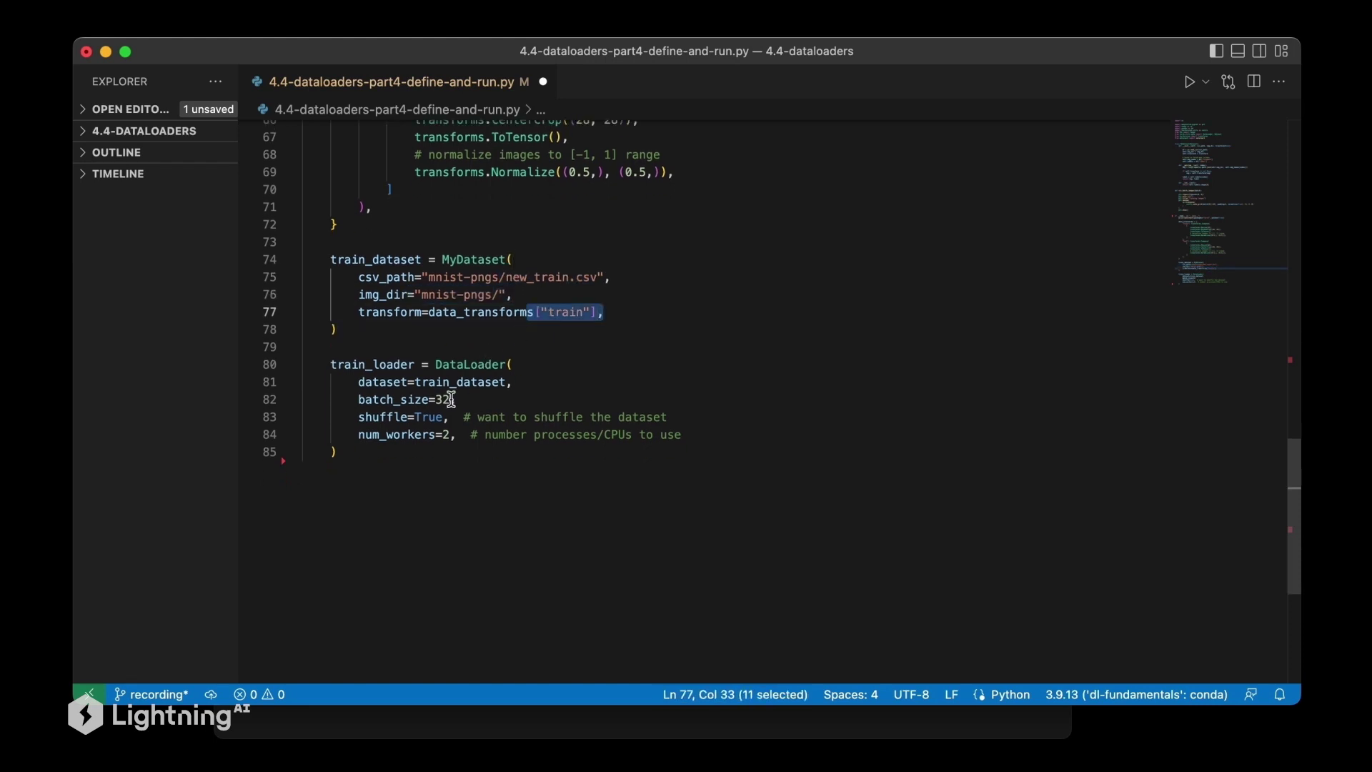
left_click_drag(330, 259, 523, 260)
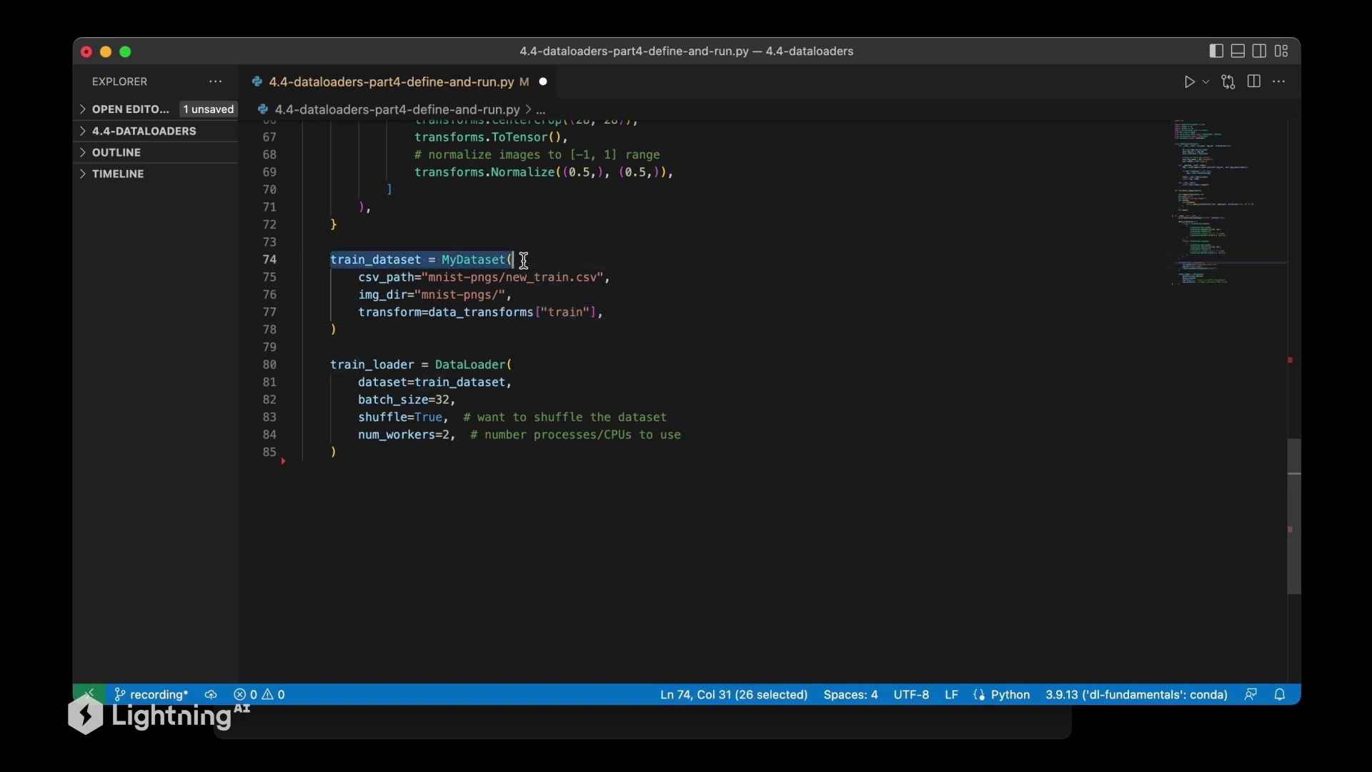
scroll(477, 353, "down", 2)
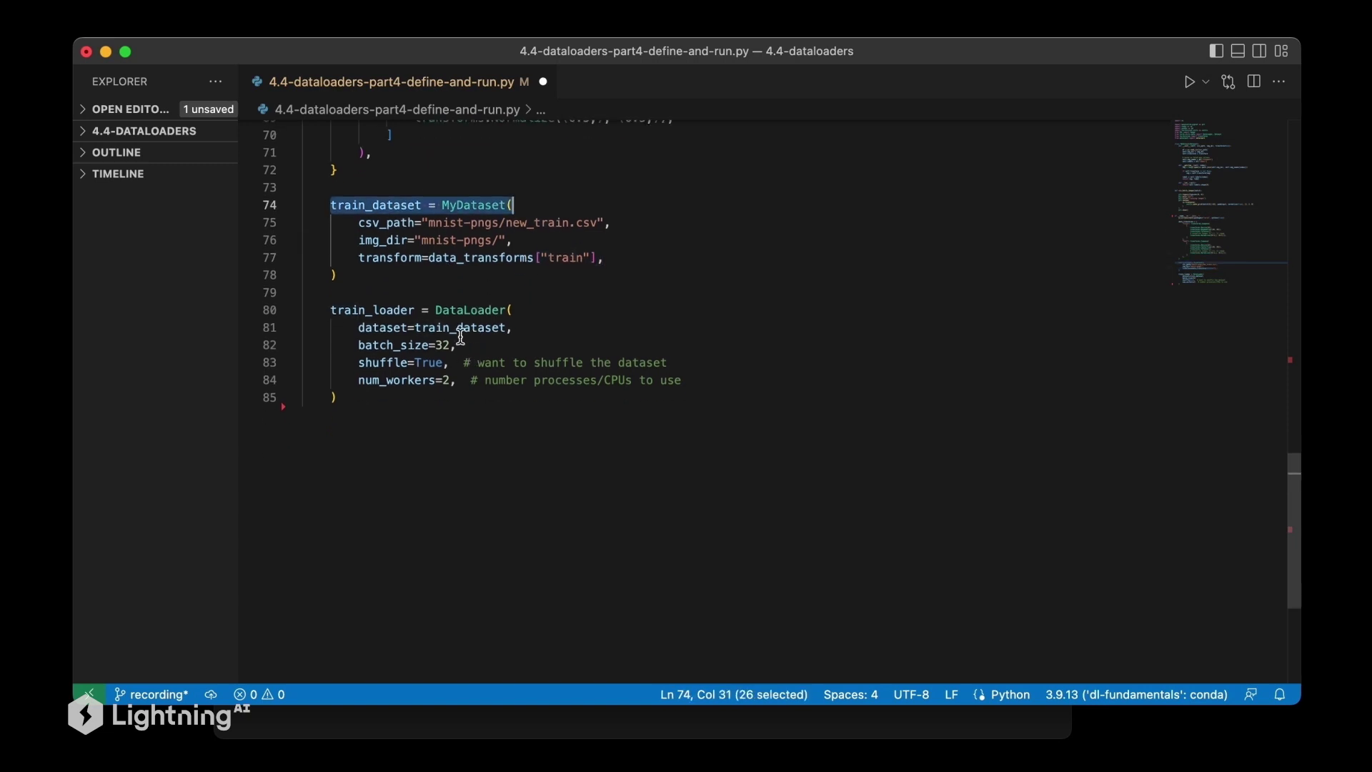
Step: Highlight train_loader's DataLoader arguments: dataset, batch size 32, shuffle and num_workers
left_click_drag(436, 311, 505, 310)
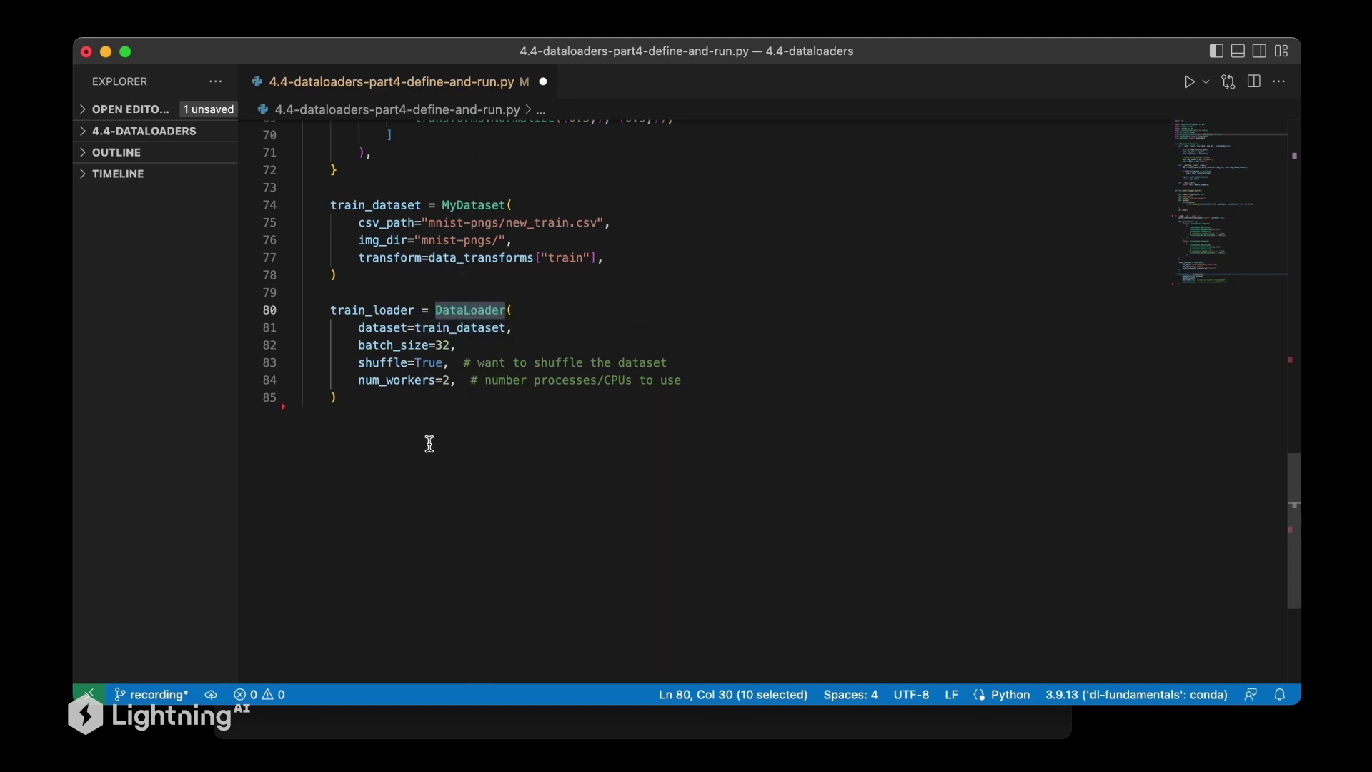
left_click_drag(415, 328, 506, 327)
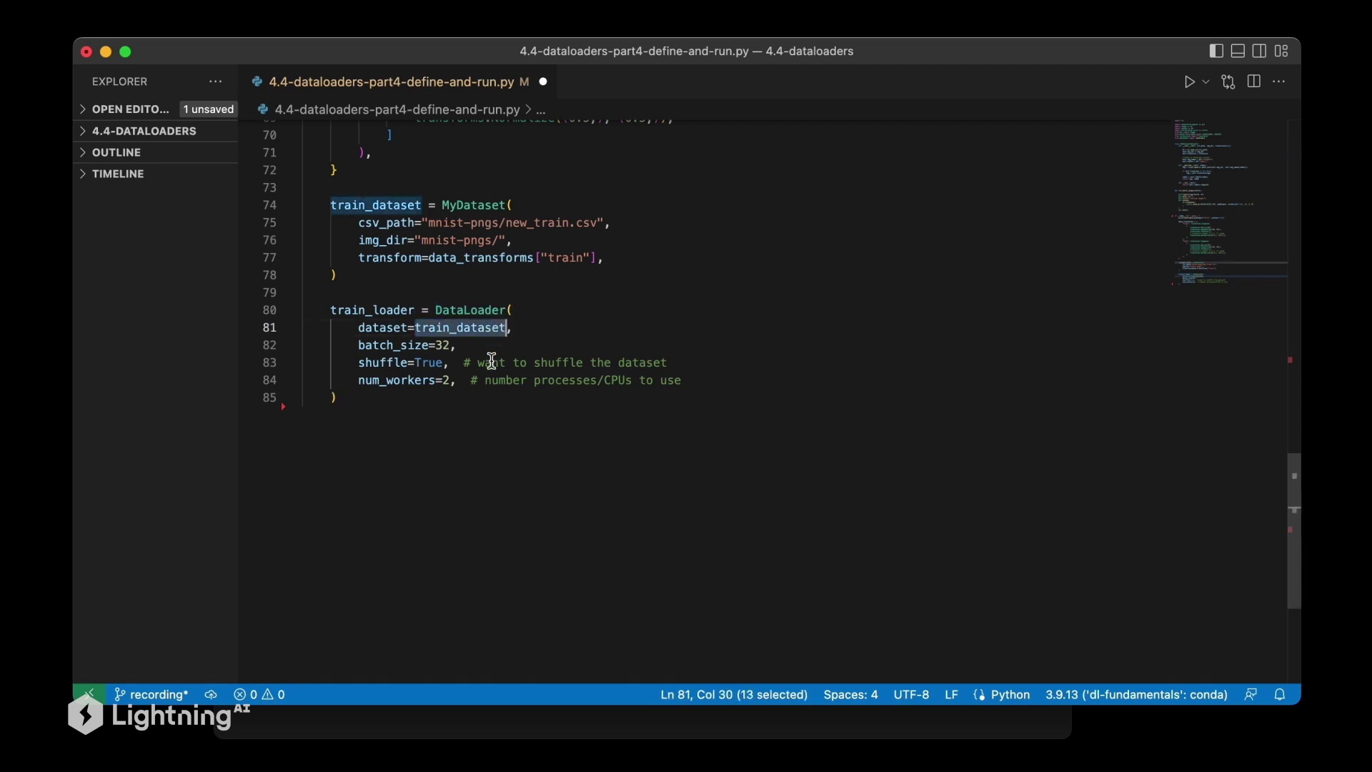
left_click_drag(358, 345, 457, 346)
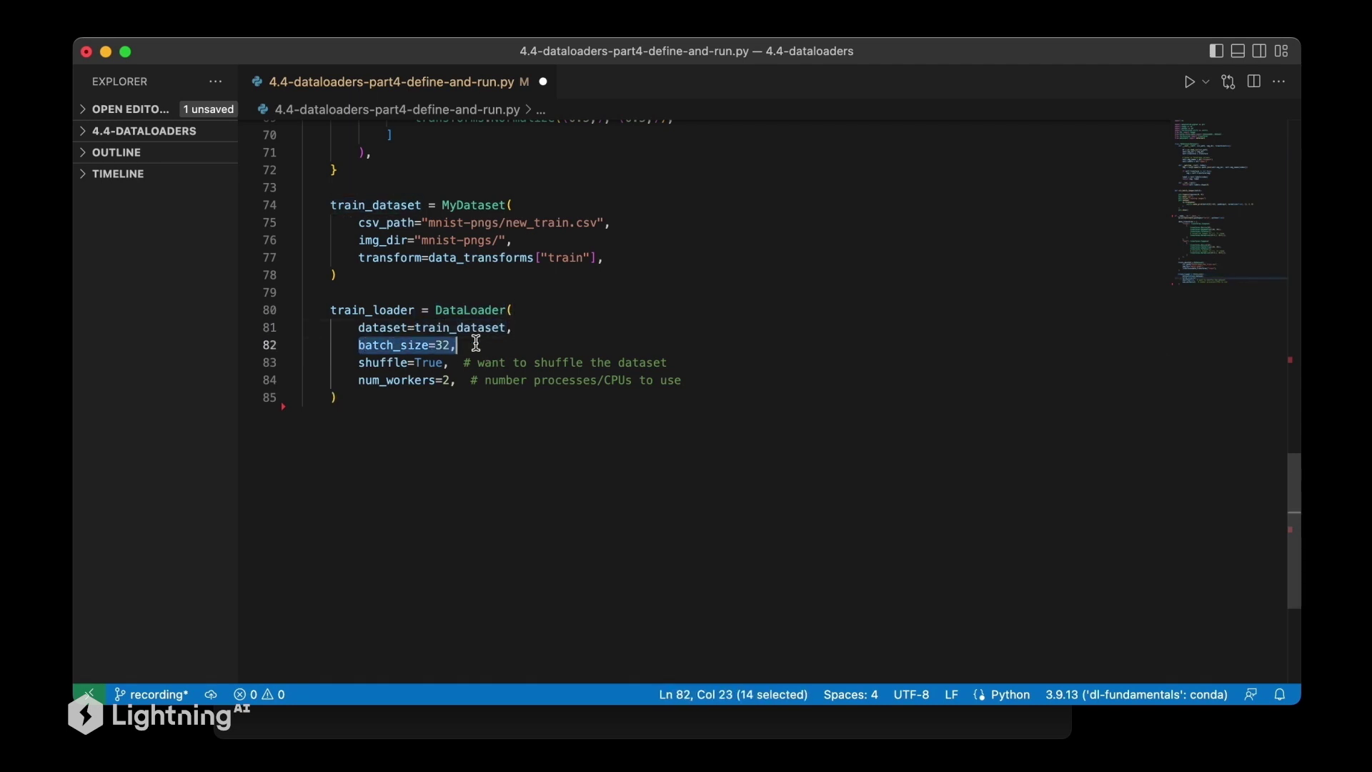
left_click_drag(358, 363, 644, 363)
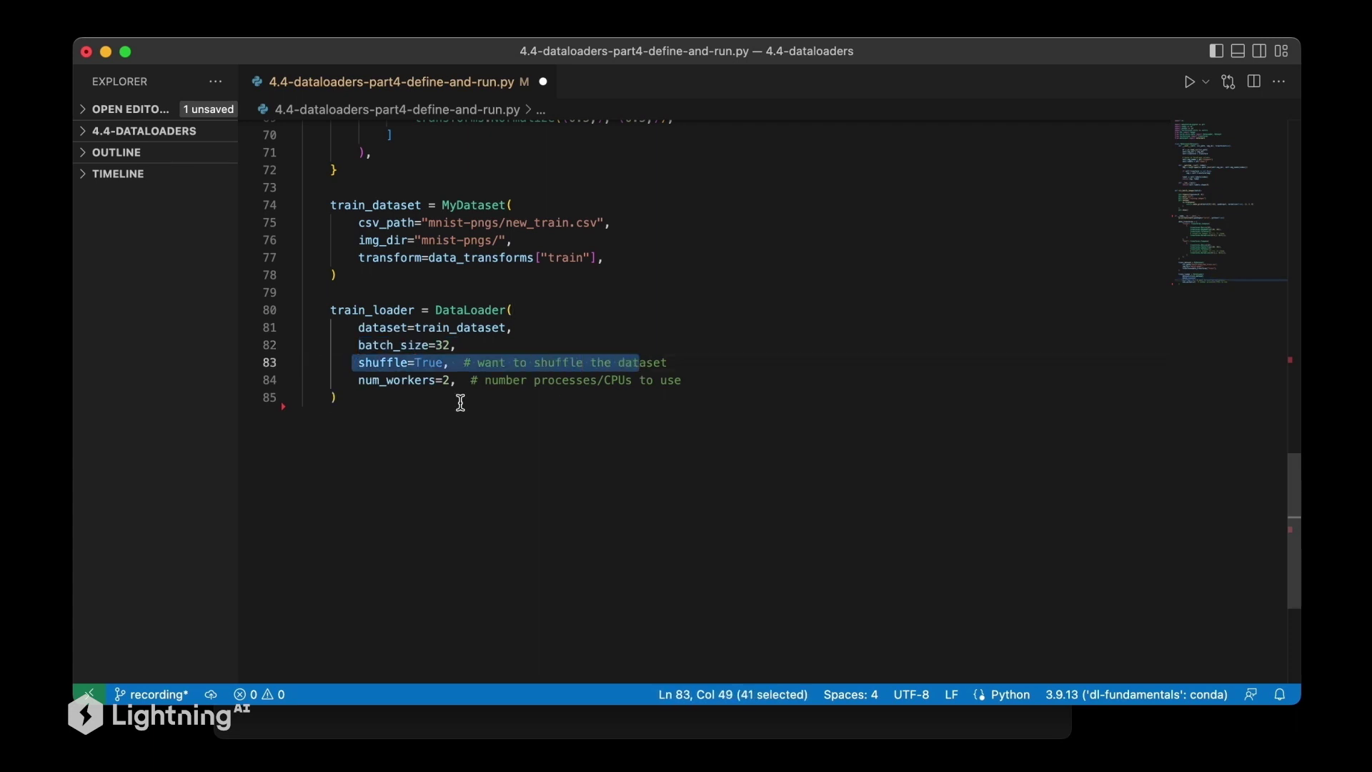
left_click_drag(358, 383, 684, 382)
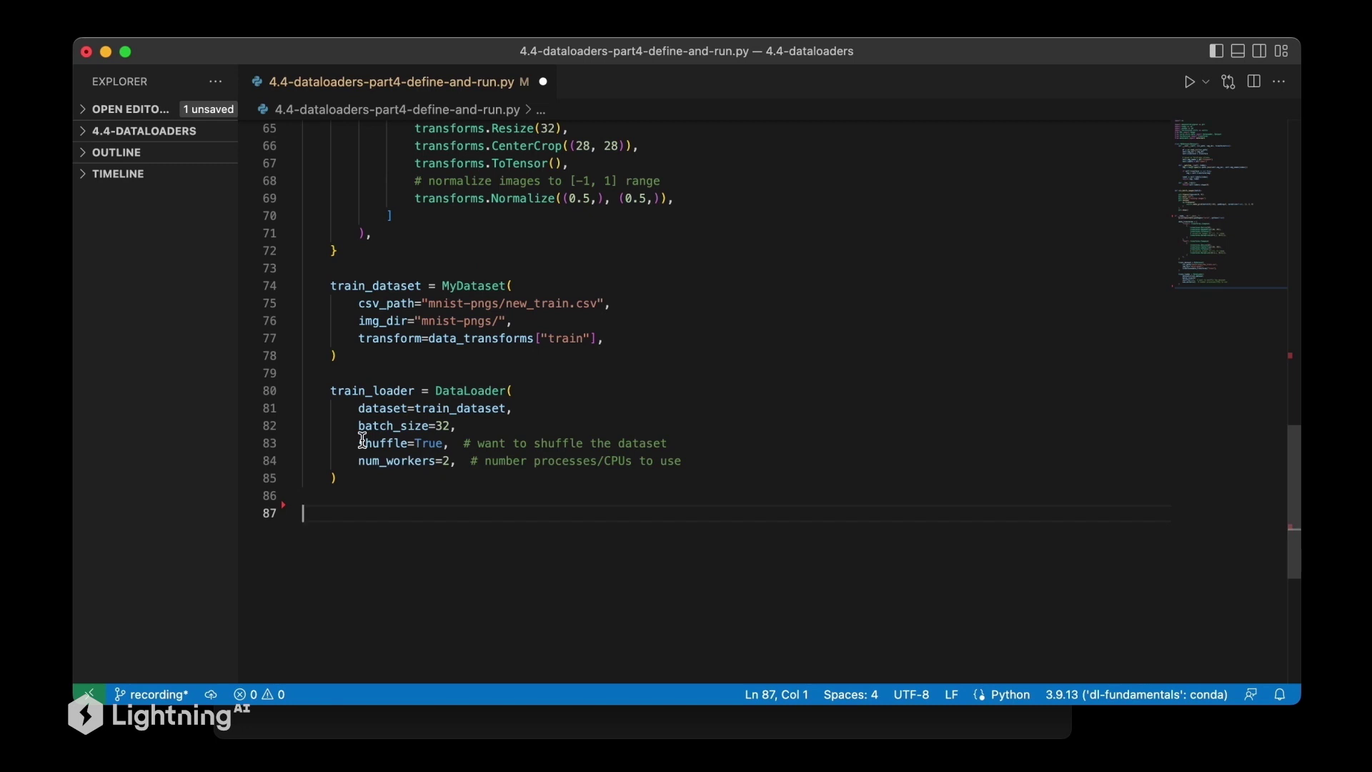
Step: Paste val_dataset, val_loader, test_dataset and test_loader, then add blank lines below test_loader
type("val_dataset = MyDataset(         csv_path=\"mnist-pngs/new_val.csv\",         img_dir=\"mnist-pngs/\",         transform=data_transforms[\"test\"],     )      val_loader = DataLoader(         dataset=val_dataset,         batch_size=32,         shuffle=False,         num_workers=2,     )      test_dataset = MyDataset(         csv_path=\"mnist-pngs/test.csv\",         img_dir=\"mnist-pngs/\",         transform=data_transforms[\"test\"],     )      test_loader = DataLoader(         dataset=test_dataset, batch_size=32, shuffle=False, num_workers=2     )")
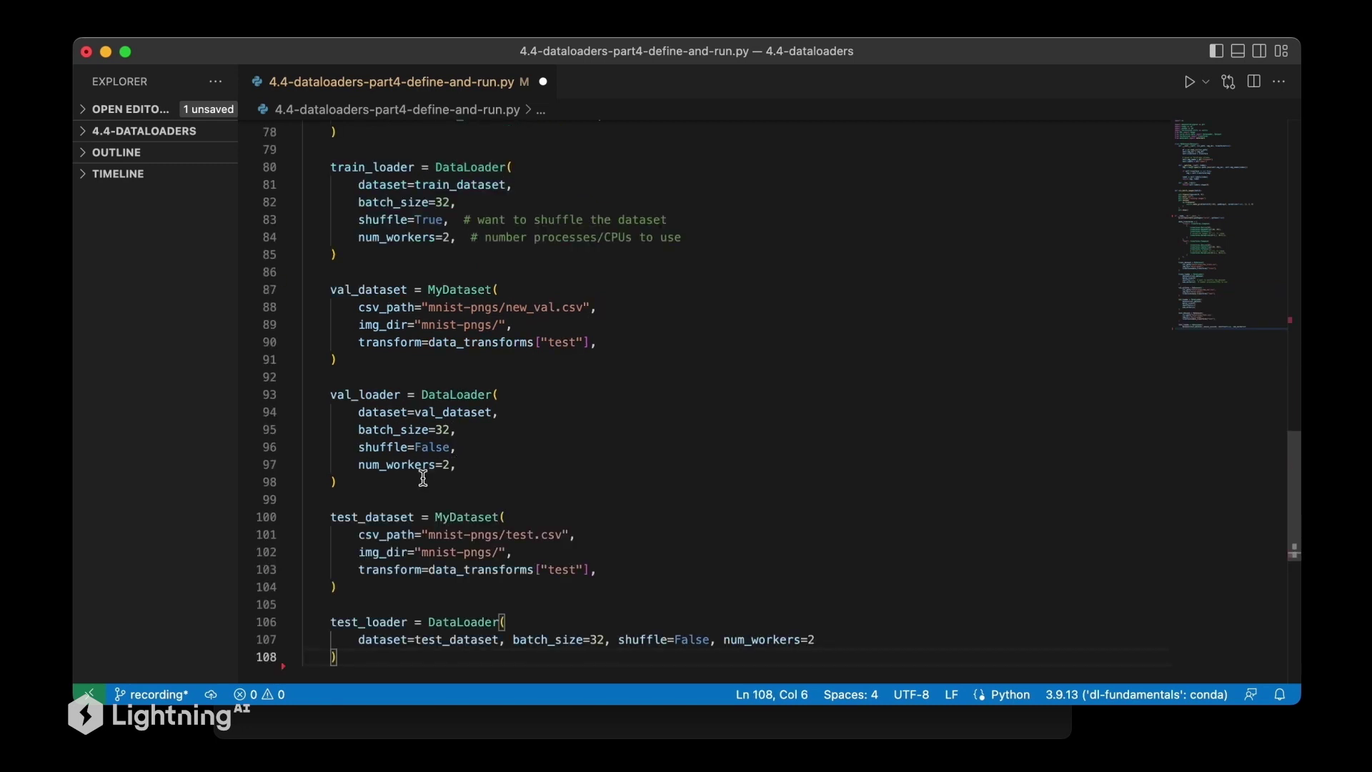
mouse_move(344, 481)
left_mouse_down()
mouse_move(277, 275)
mouse_move(304, 290)
left_mouse_up()
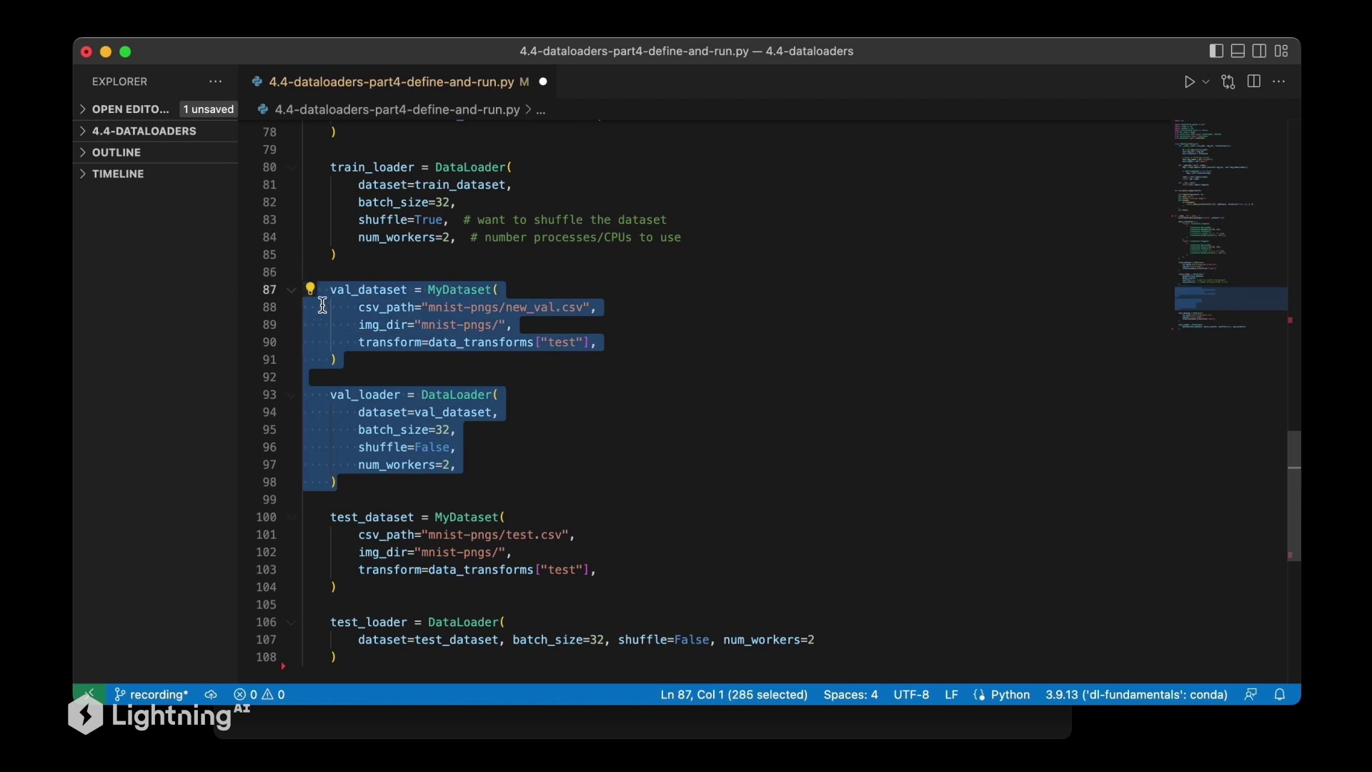
scroll(369, 450, "down", 3)
left_click_drag(345, 484, 304, 343)
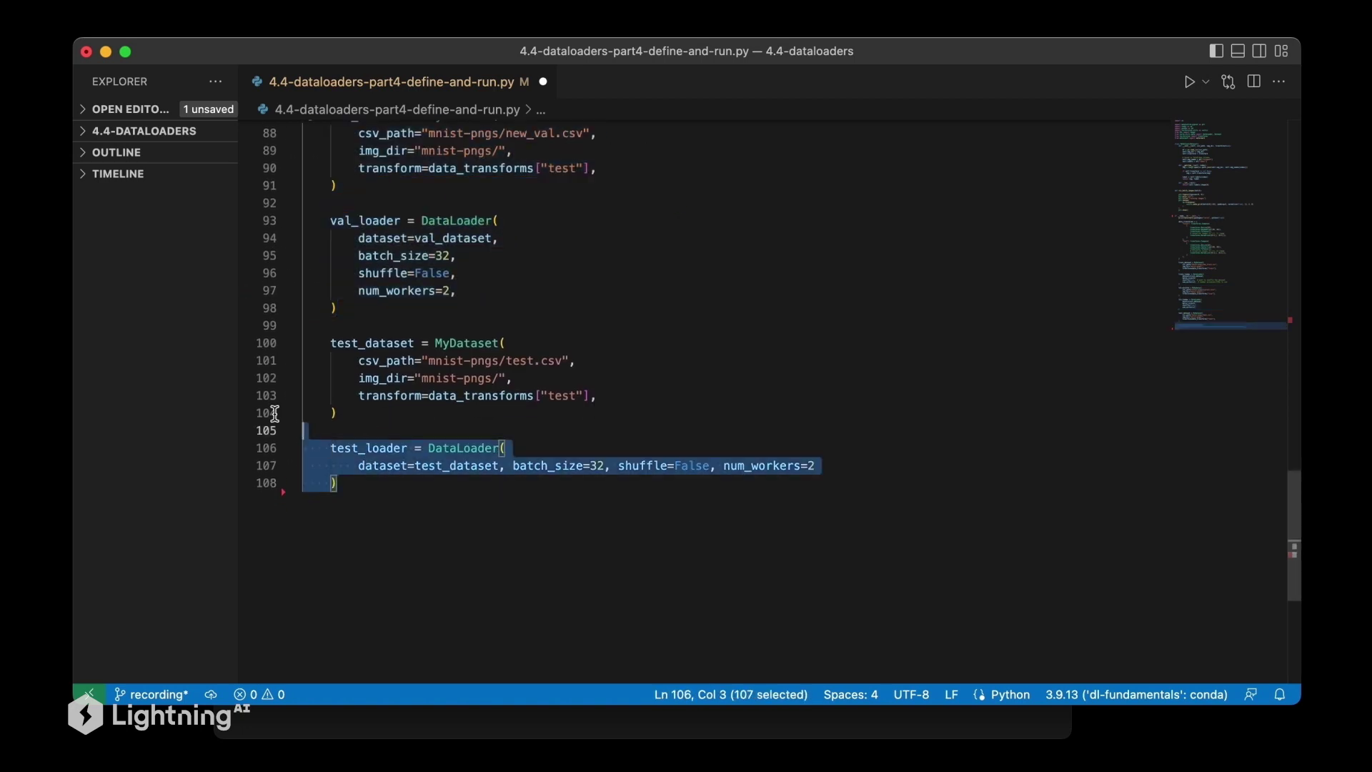
left_click(392, 522)
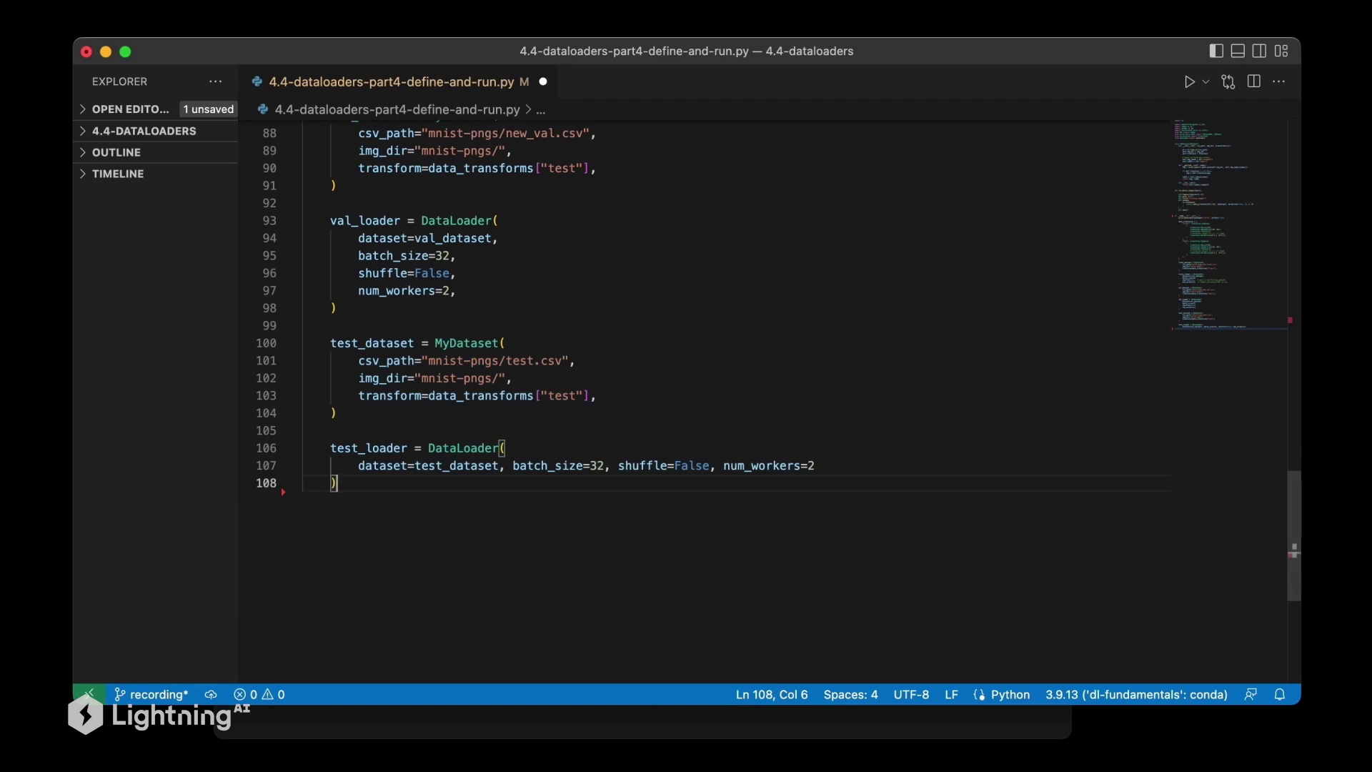
key("super+Tab")
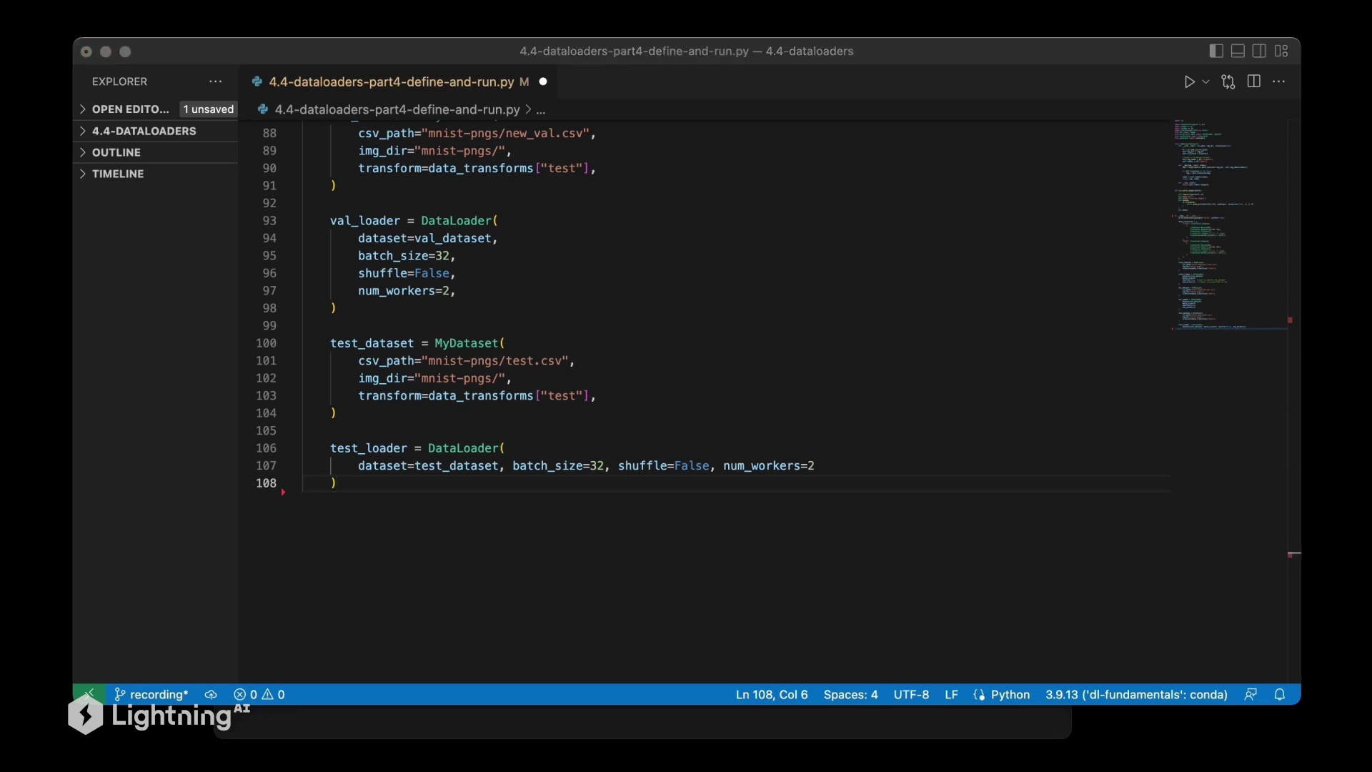
left_click(612, 508)
key("Return")
key("Return")
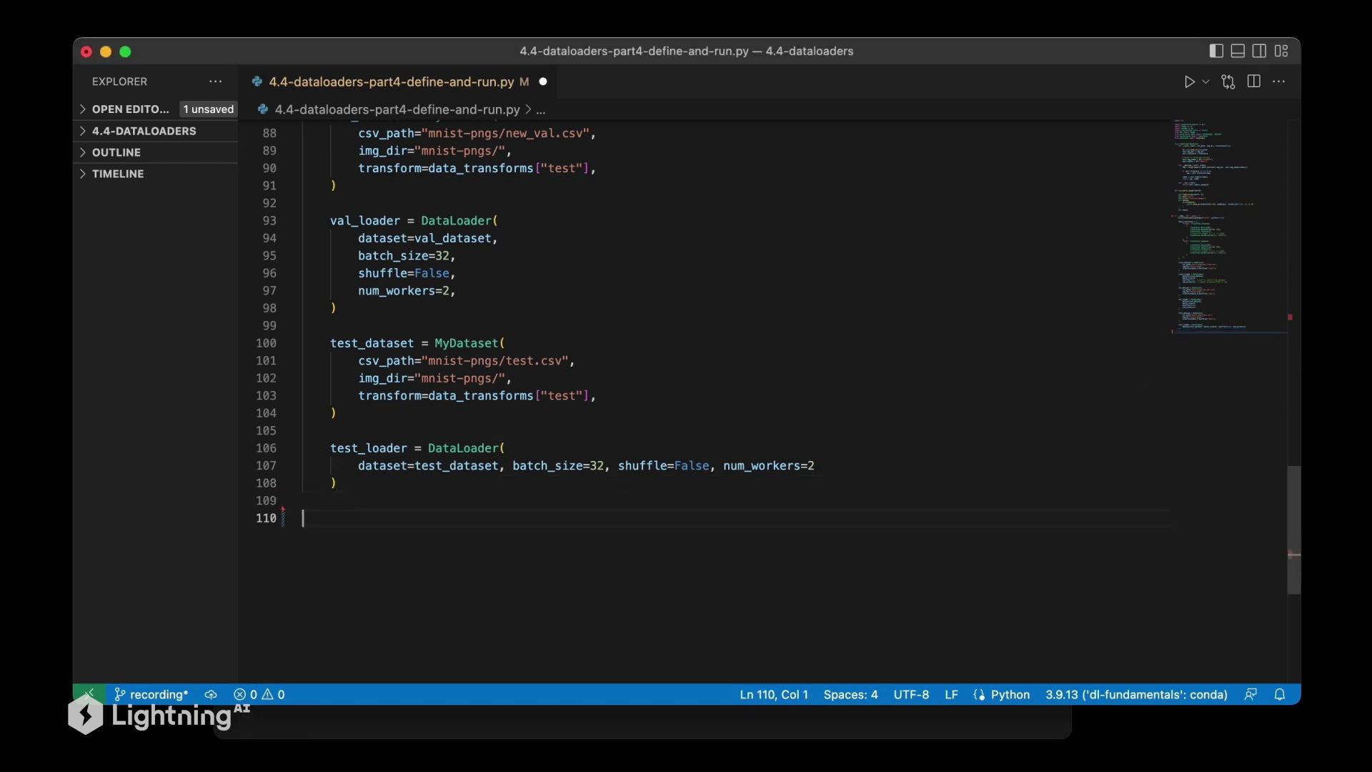
Step: Paste the one-epoch batch-printing loop, highlighting its three-batch break, print lines and commented viz_batch_images call
type("num_epochs = 1     for epoch in range(num_epochs):          for batch_idx, (x, y) in enumerate(train_loader):             if batch_idx >= 3:                 break             print(\" Batch index:\", batch_idx, end=\"\")             print(\" | Batch size:\", y.shape[0], end=\"\")             print(\" | x shape:\", x.shape, end=\"\")             print(\" | y shape:\", y.shape)      print(\"Labels from current batch:\", y)      # Uncomment to visualize a data batch:     # batch = next(iter(train_loader))     # viz_batch_images(batch[0])")
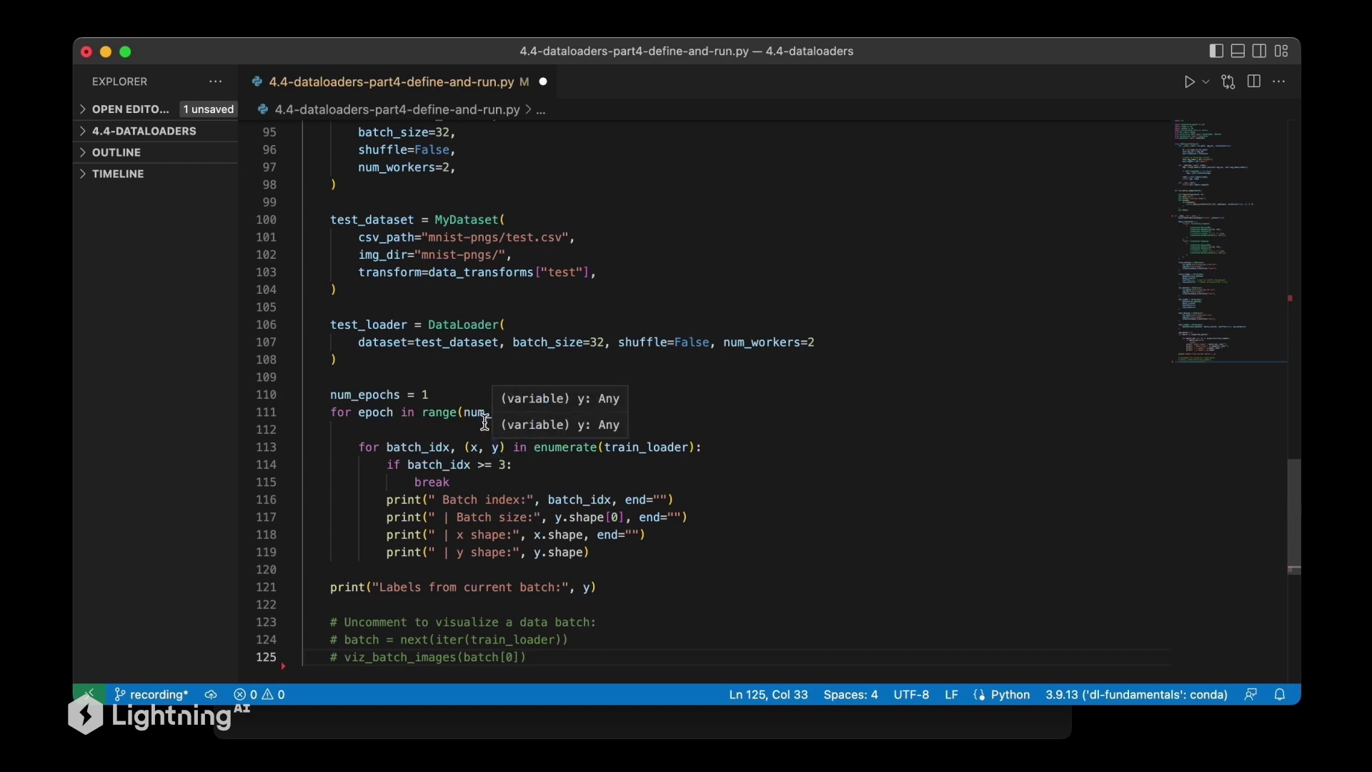
scroll(410, 370, "down", 2)
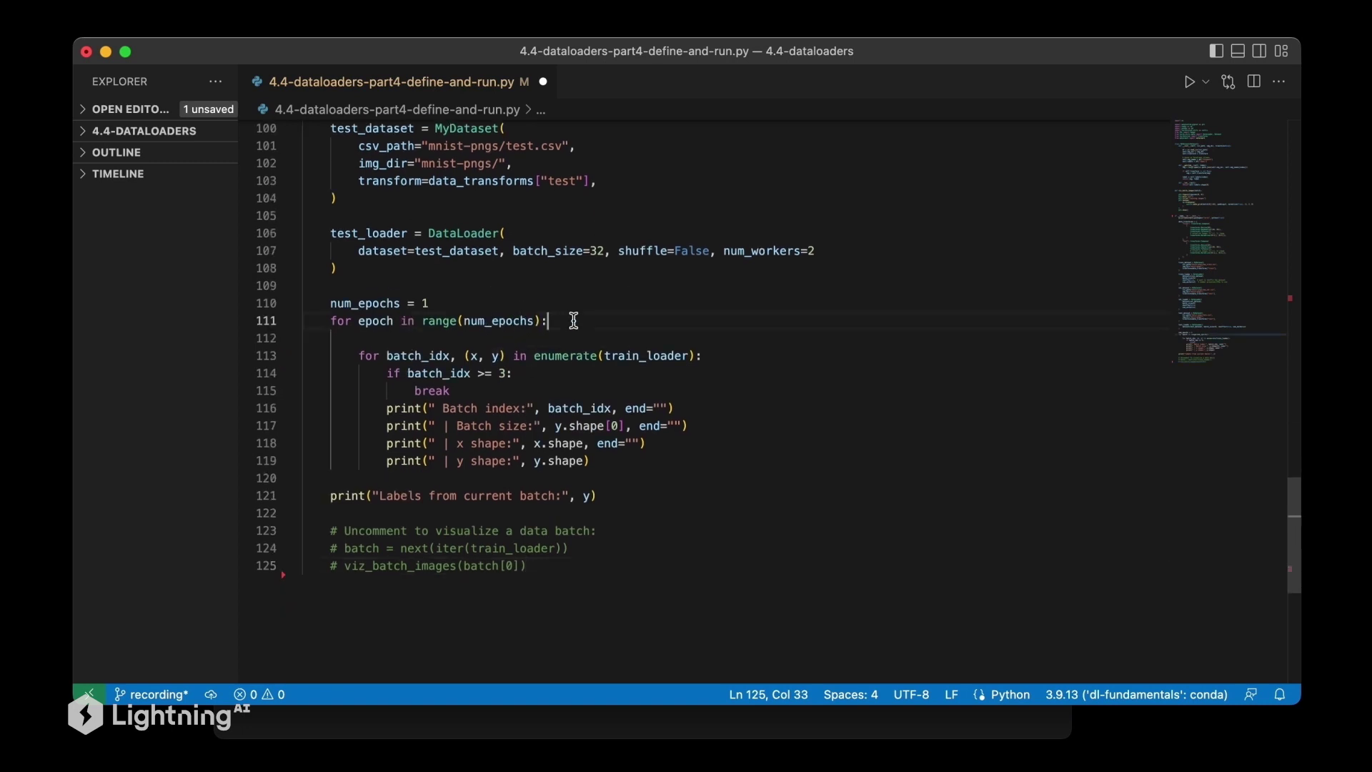
mouse_move(549, 321)
left_mouse_down()
mouse_move(357, 321)
mouse_move(730, 357)
left_mouse_up()
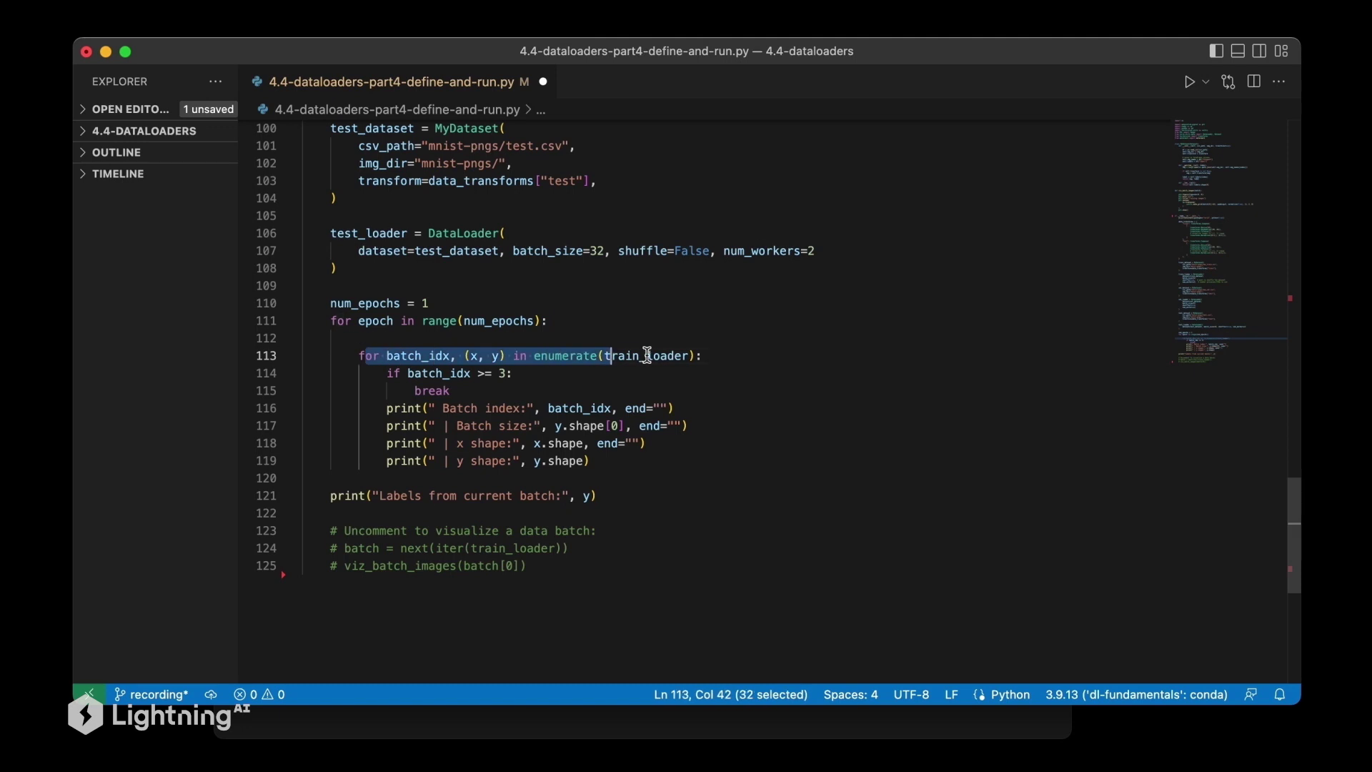
left_click_drag(386, 373, 548, 374)
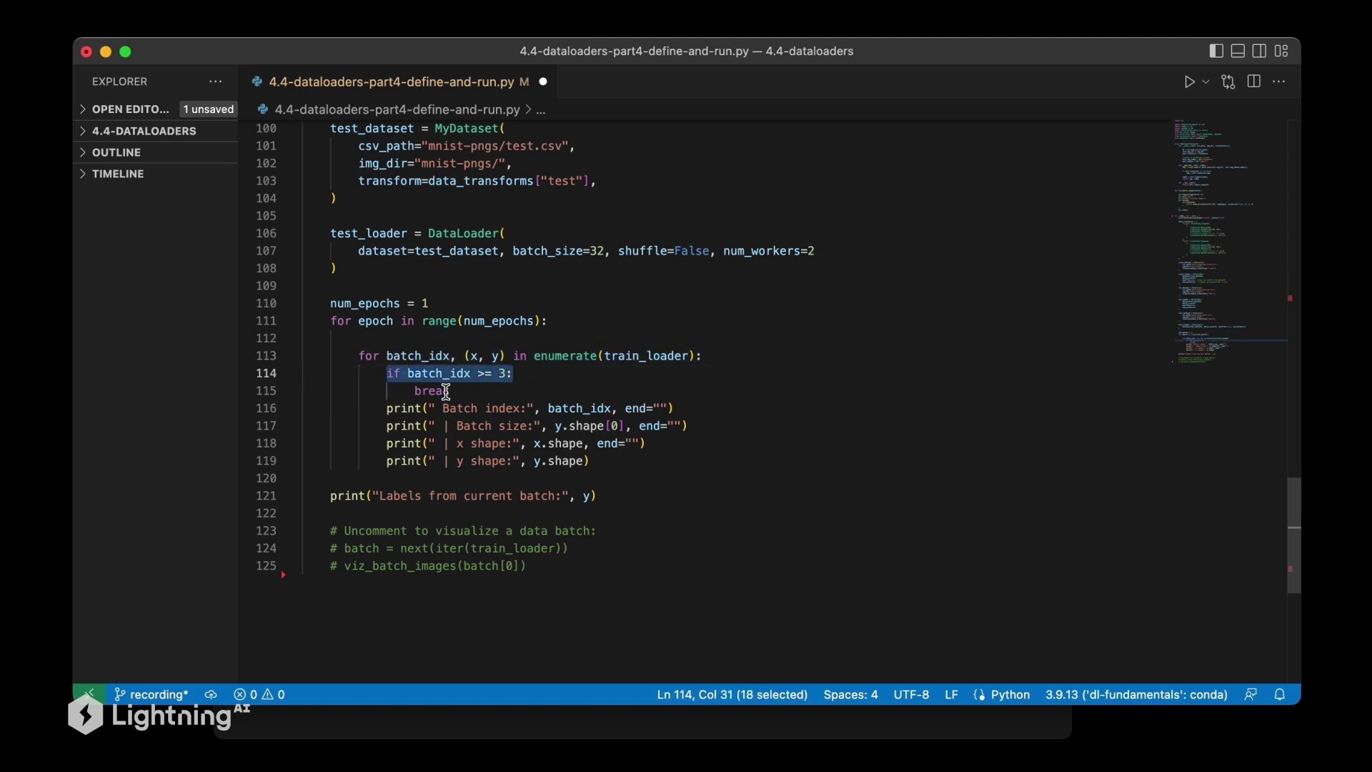
left_click_drag(402, 390, 448, 390)
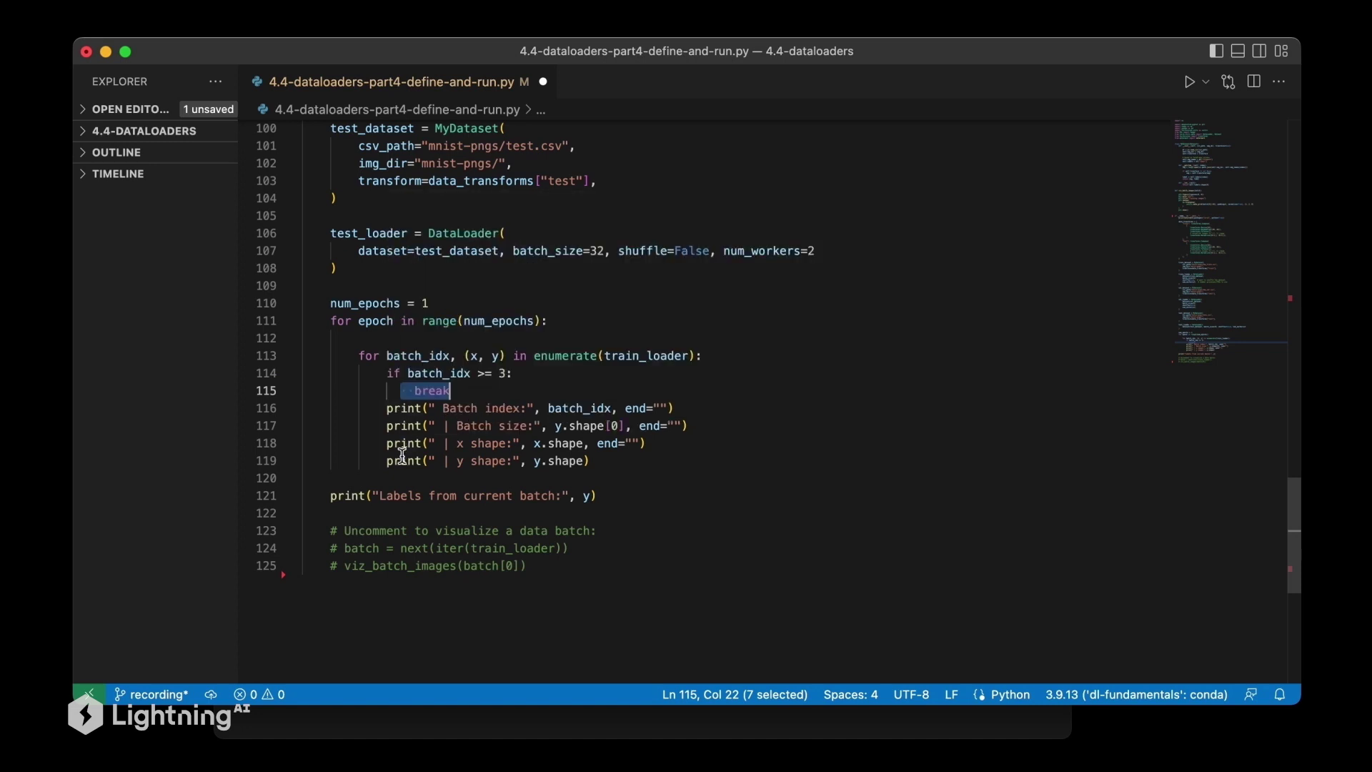
scroll(402, 456, "down", 2)
mouse_move(443, 366)
left_mouse_down()
mouse_move(534, 366)
mouse_move(488, 401)
mouse_move(504, 418)
left_mouse_up()
left_click(459, 382)
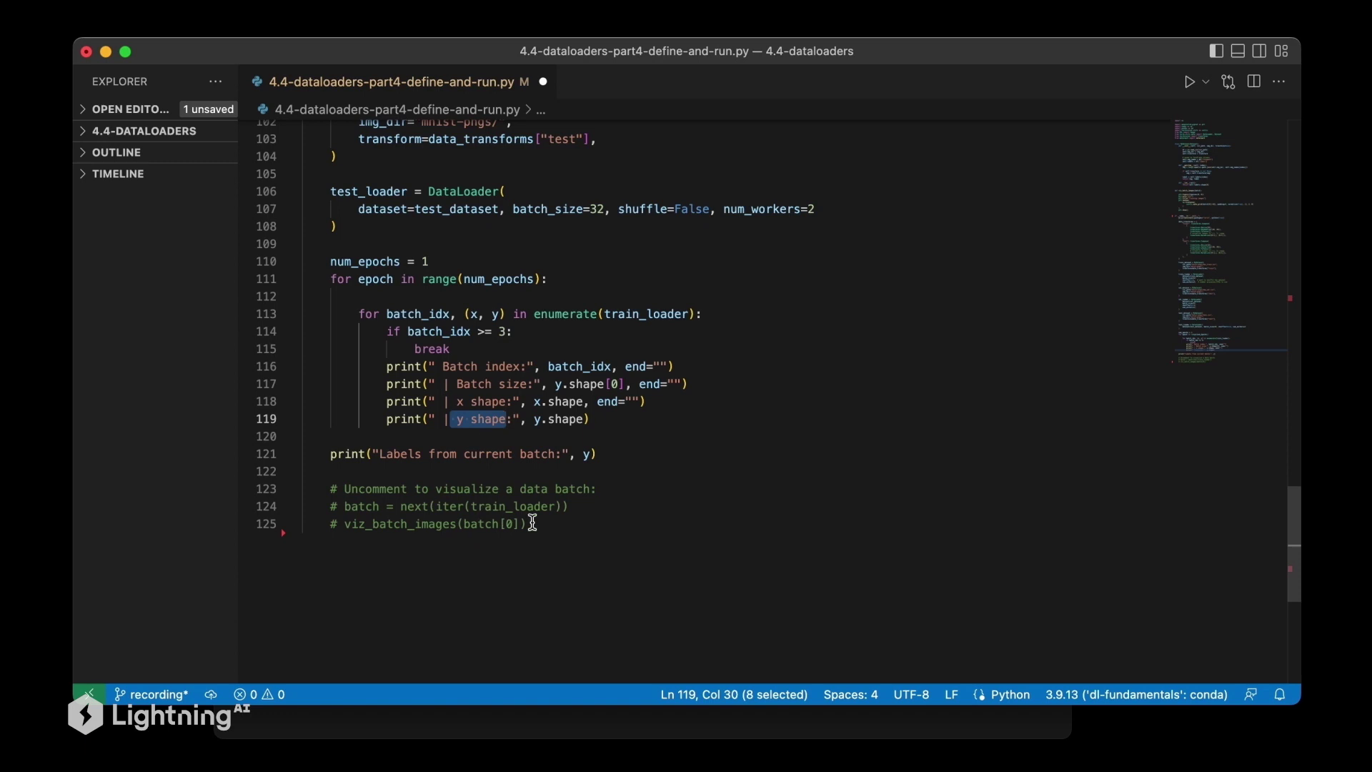
left_click(581, 522)
left_click_drag(527, 524, 338, 523)
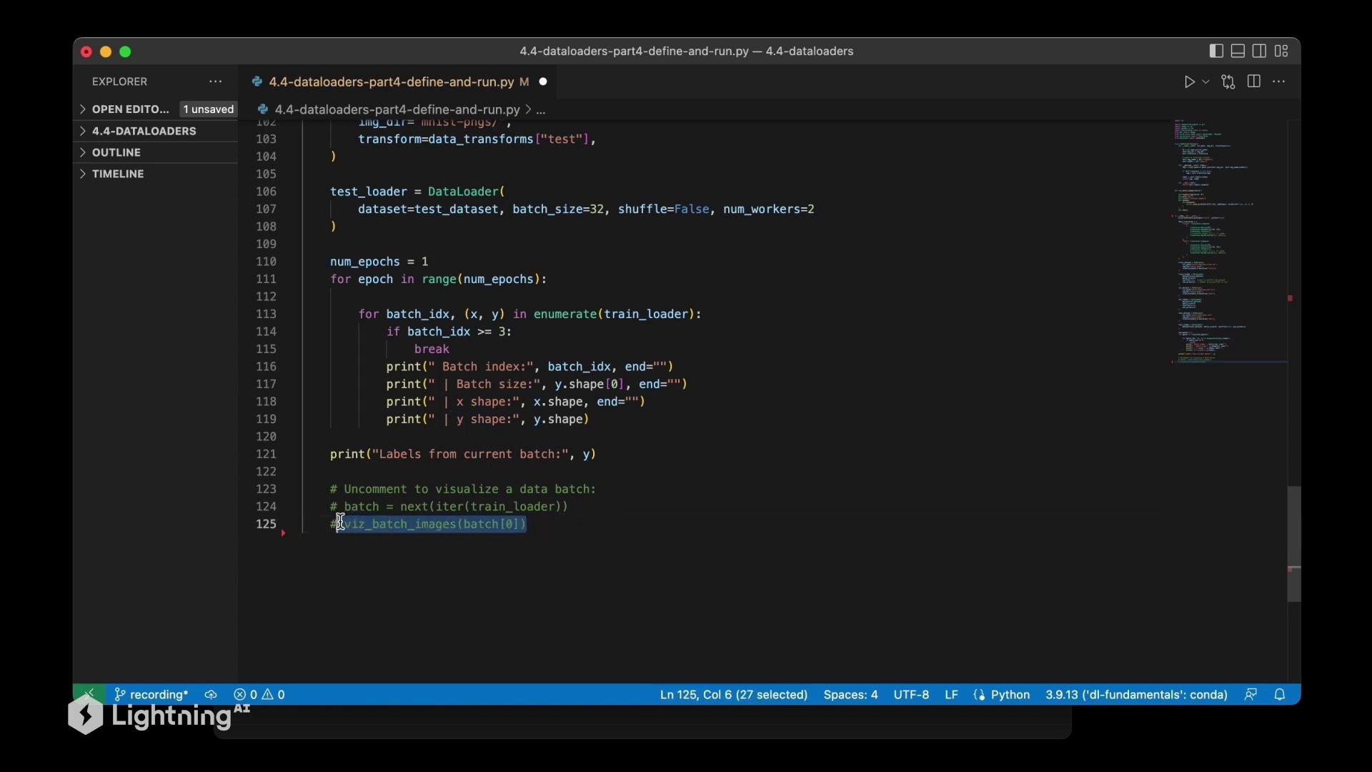
scroll(402, 599, "down", 2)
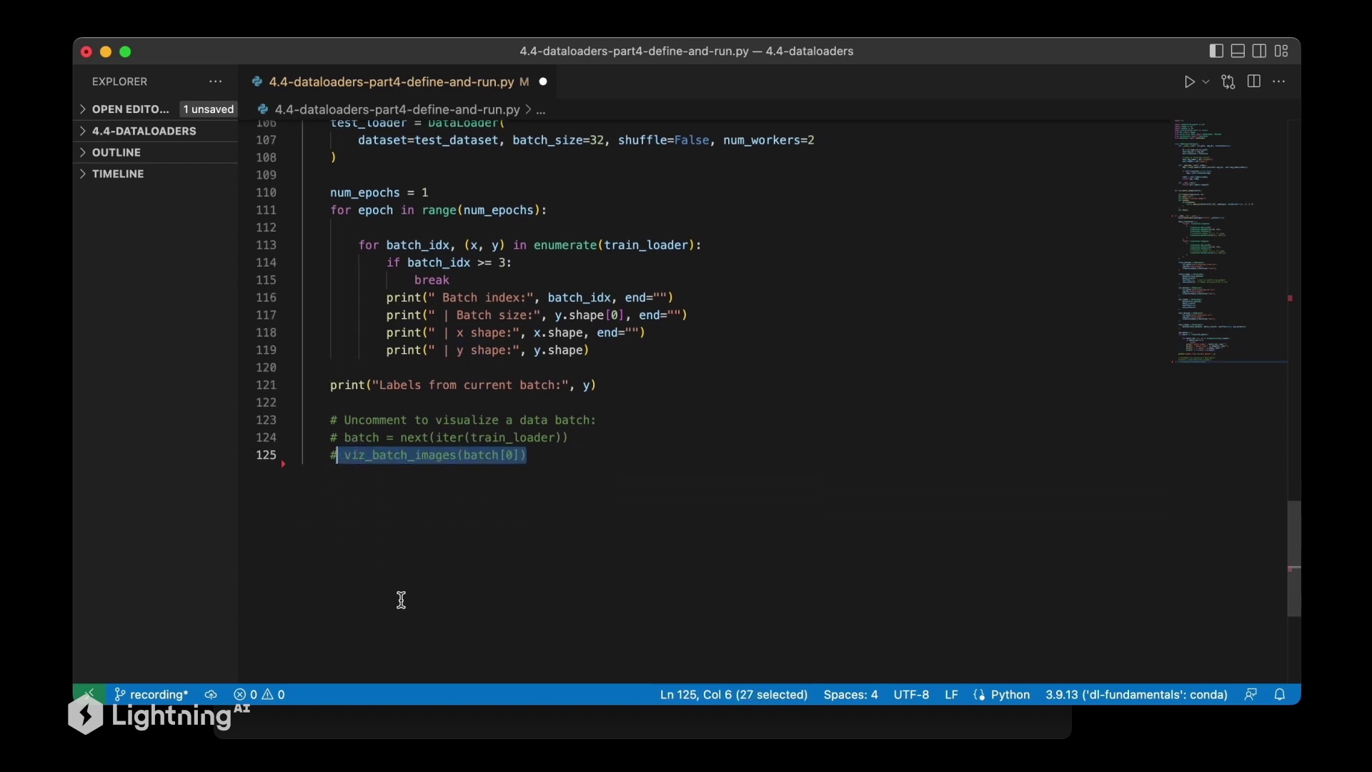
scroll(401, 515, "up", 2)
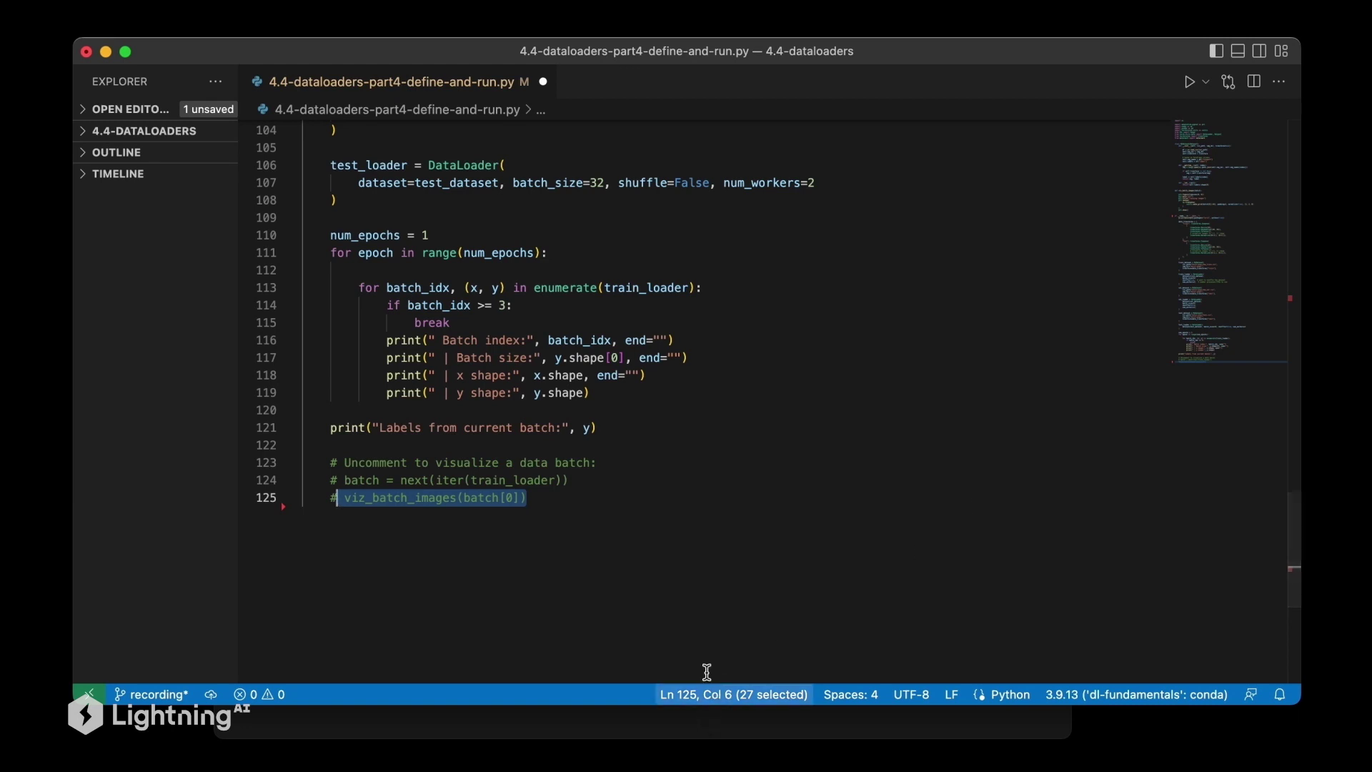
Step: Save the script and run python 4.4-dataloaders-part4-define-and-run.py in Terminal
key("super+s")
left_click(687, 724)
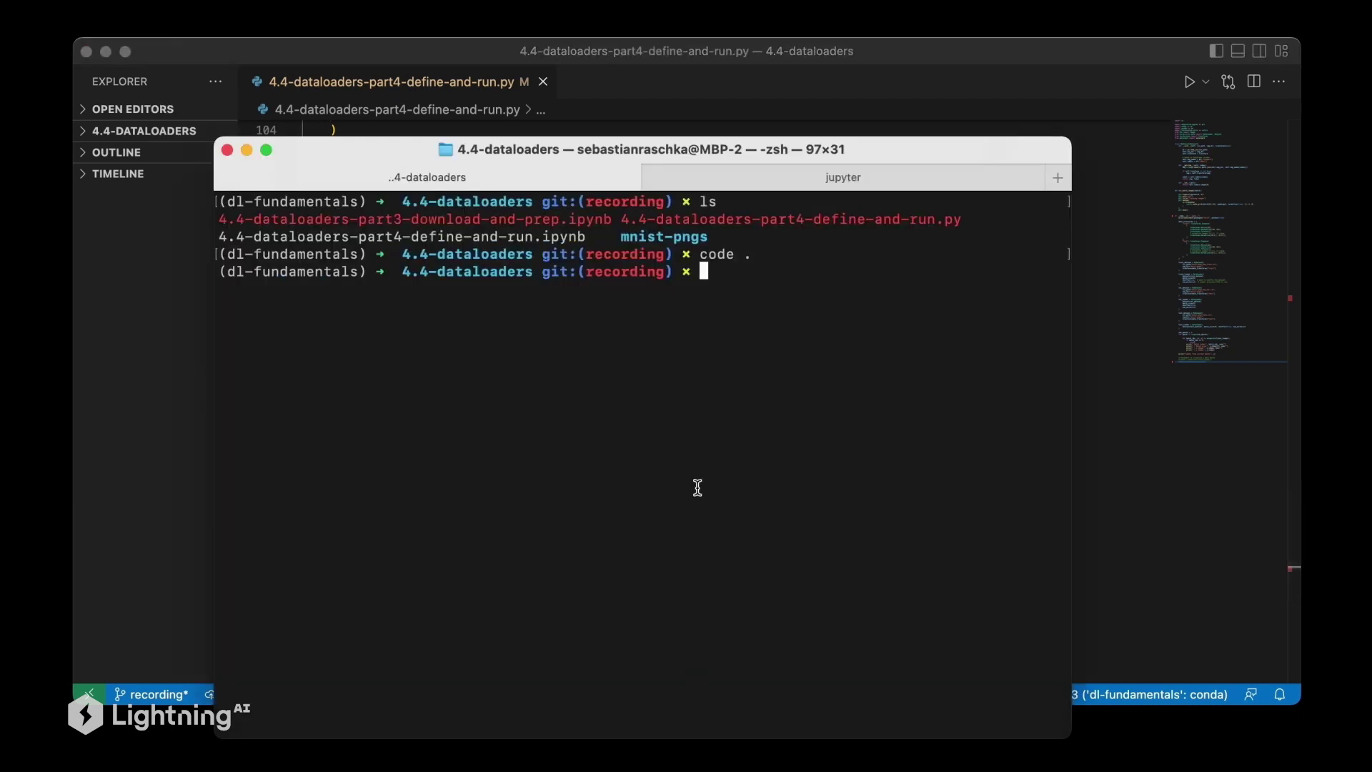
type("python 4")
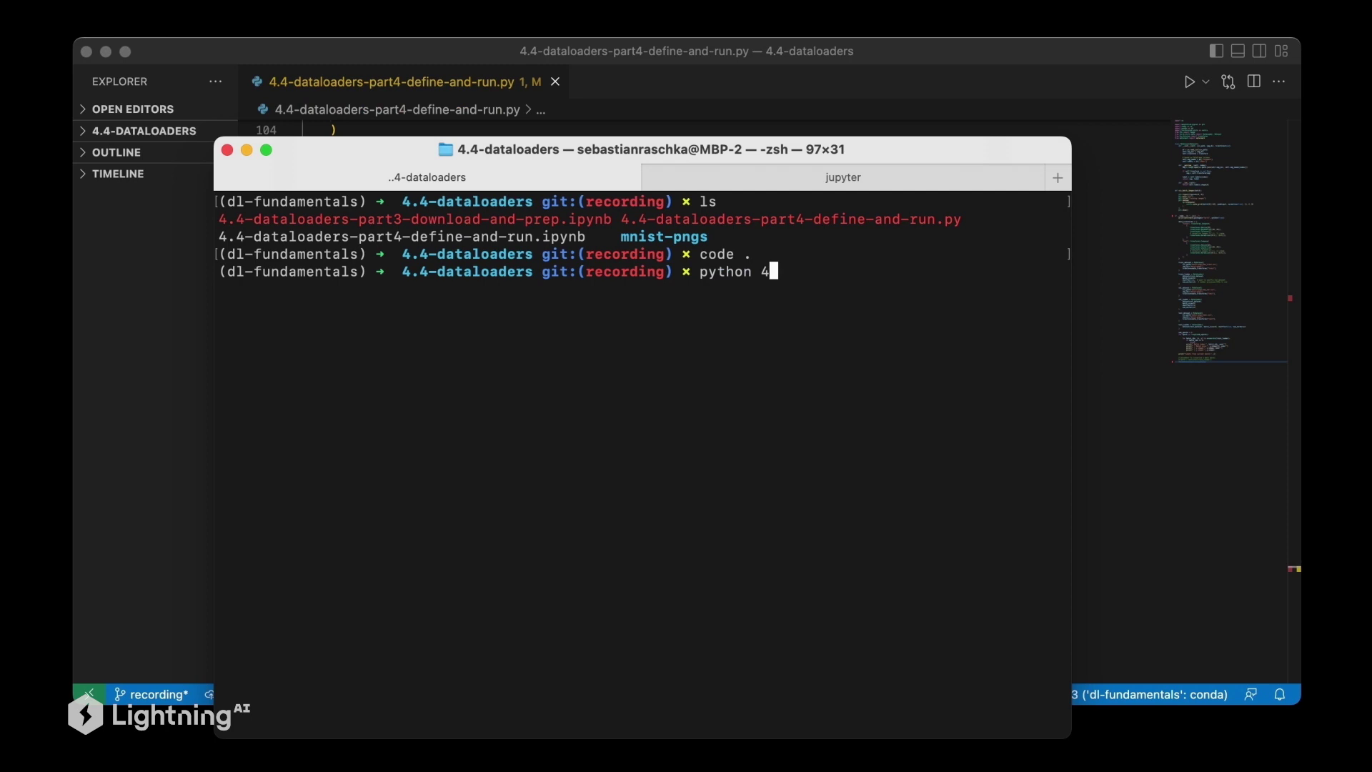
key("Tab")
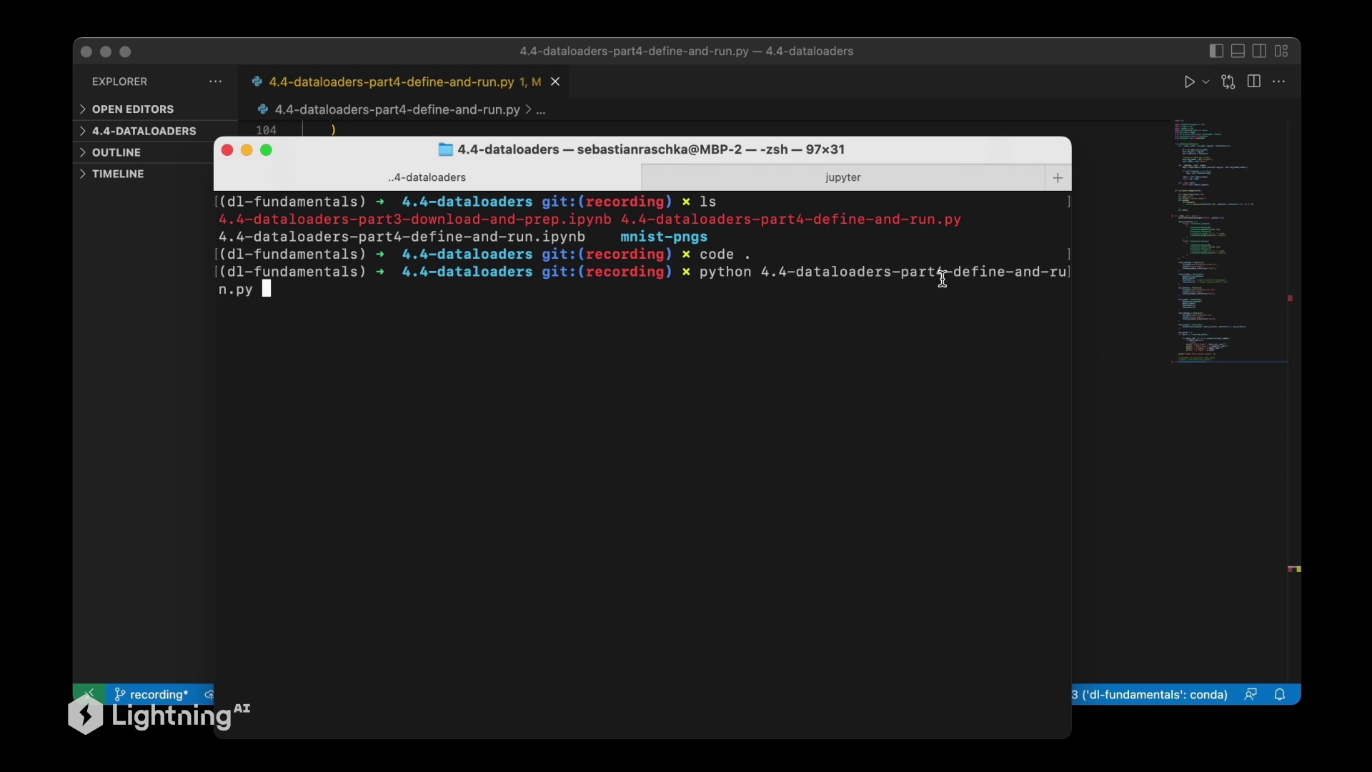
key("Return")
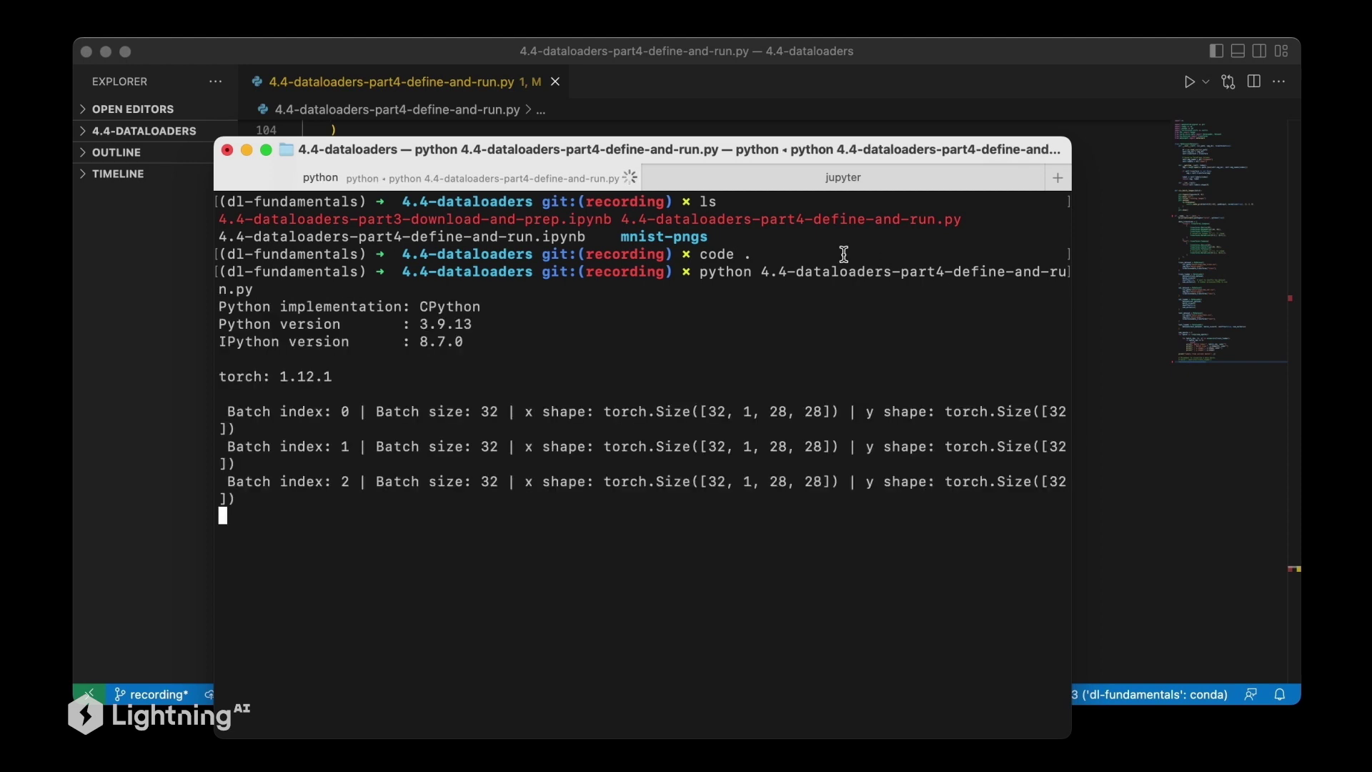
Step: Highlight batch index 0, batch size 32, the x/y shapes and labels, then recall the run command
left_click_drag(322, 408, 354, 408)
left_click(351, 436)
left_click_drag(369, 411, 492, 411)
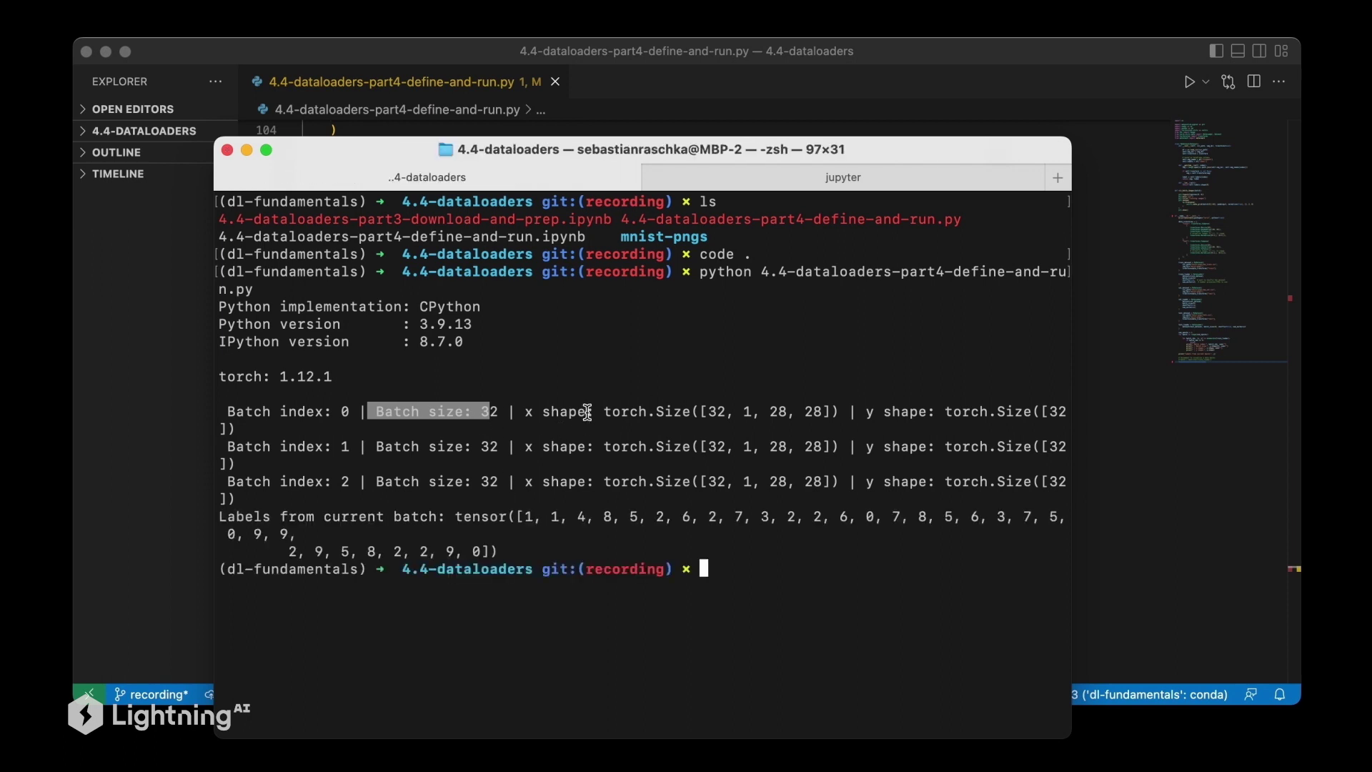
left_click_drag(703, 411, 824, 411)
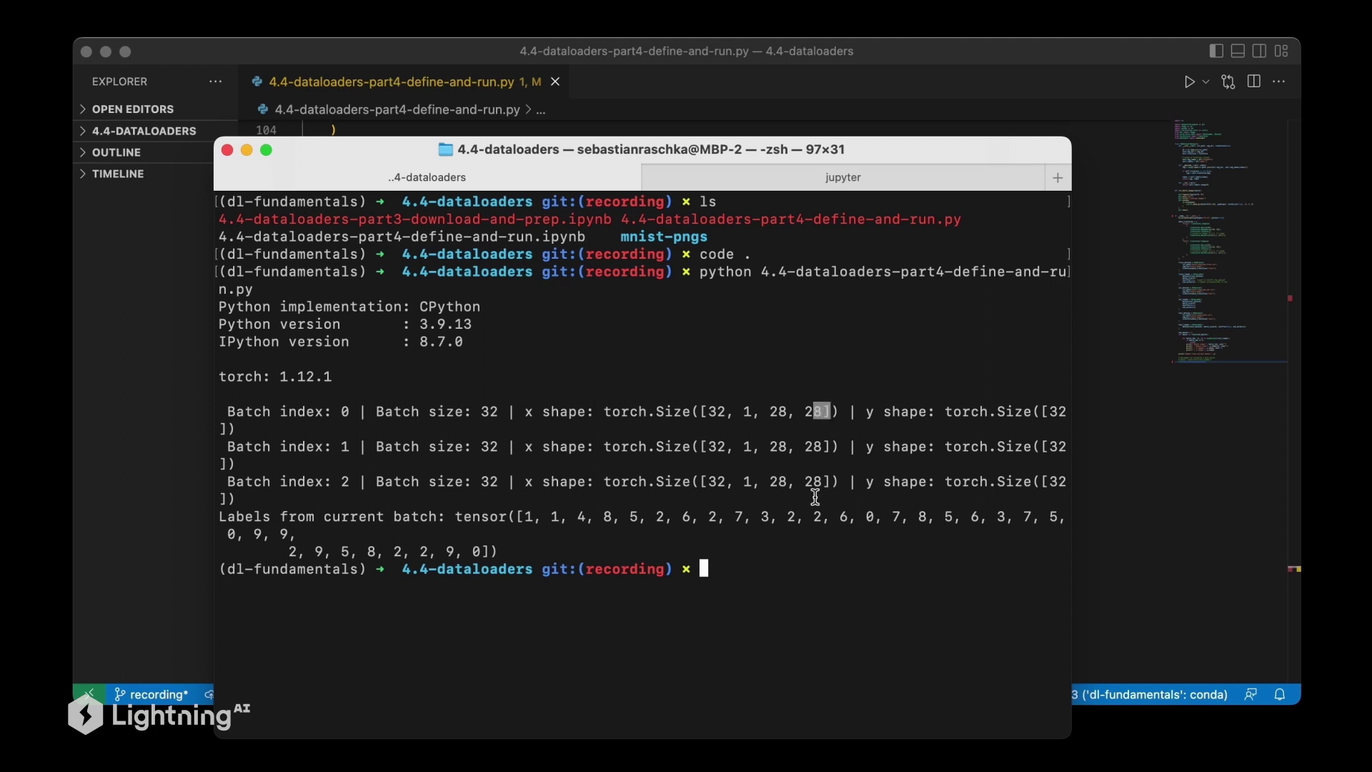
left_click_drag(1050, 413, 1068, 412)
left_click_drag(517, 516, 544, 556)
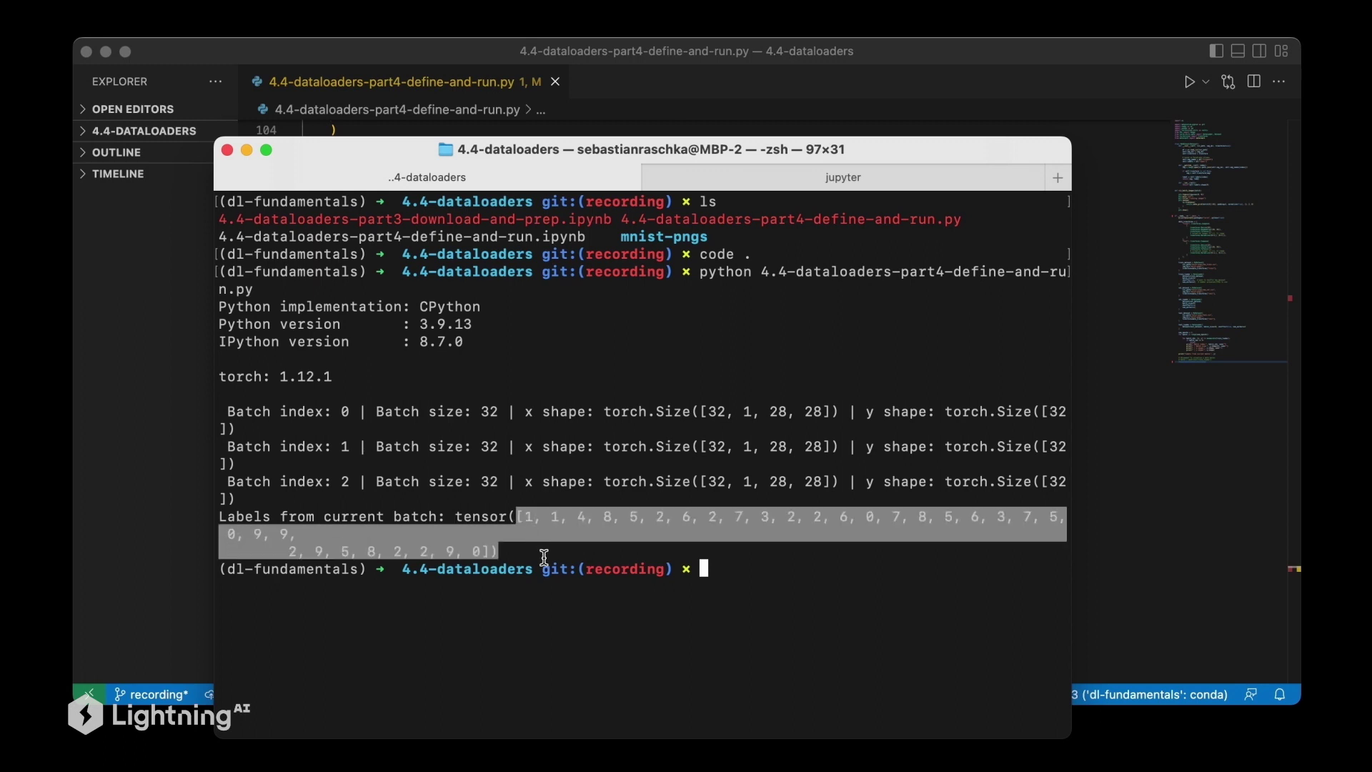
left_click(543, 519)
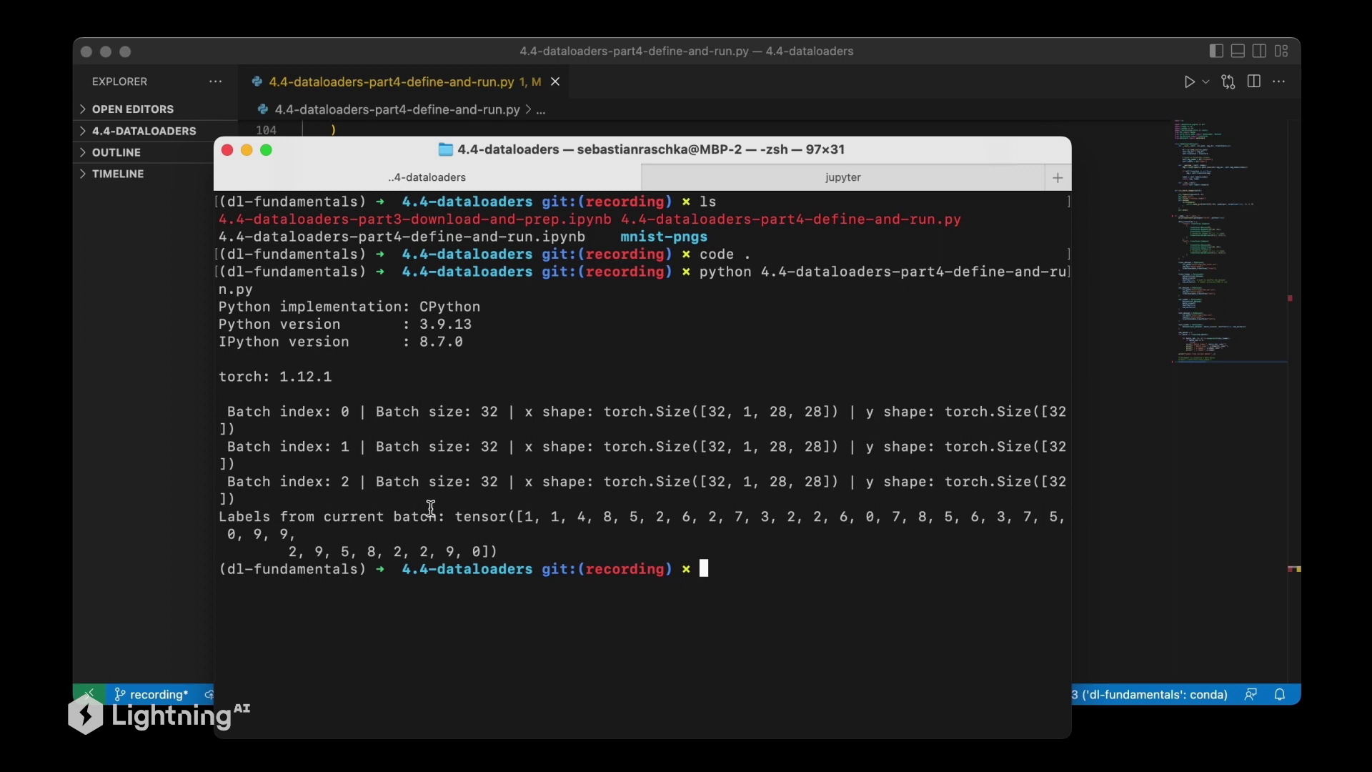
key("Up")
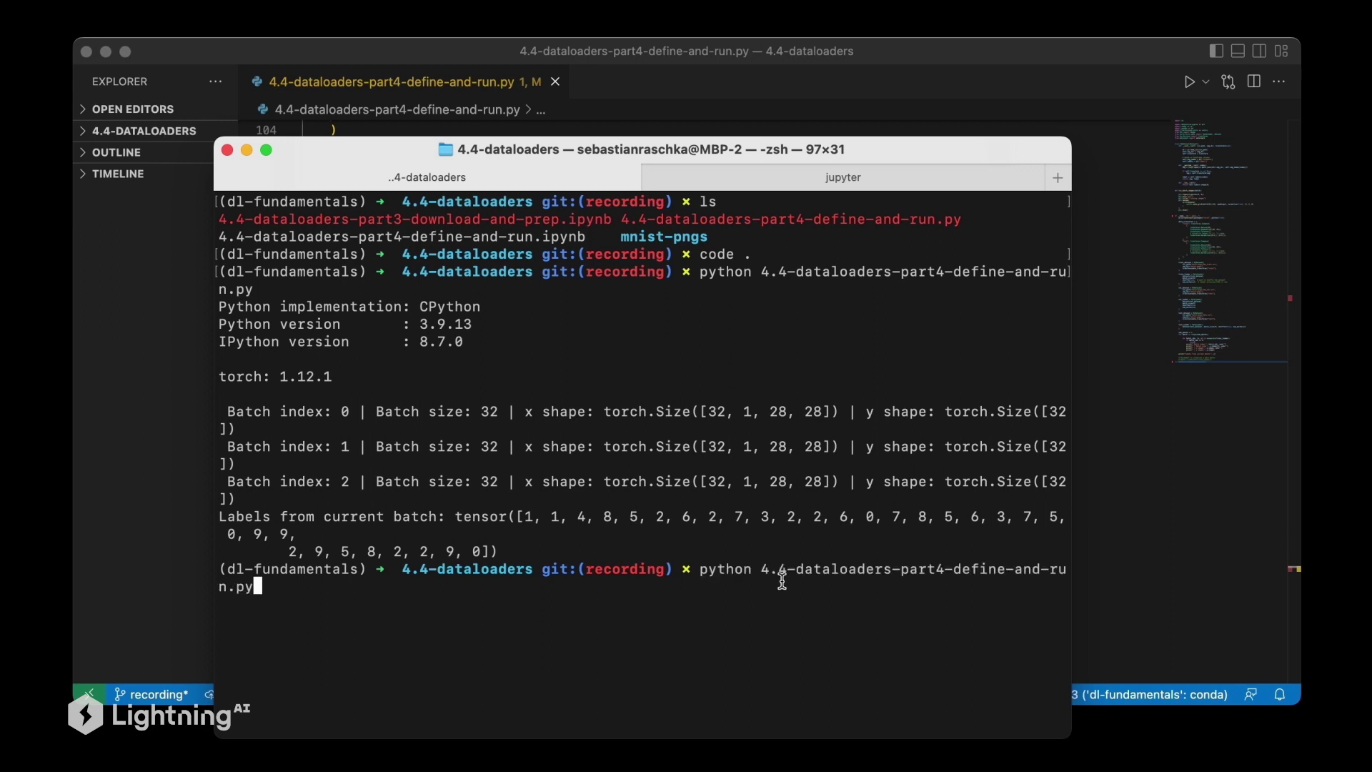
Step: Check the dl-fundamentals environment name in the terminal, then open the status-bar interpreter list
left_click(1146, 442)
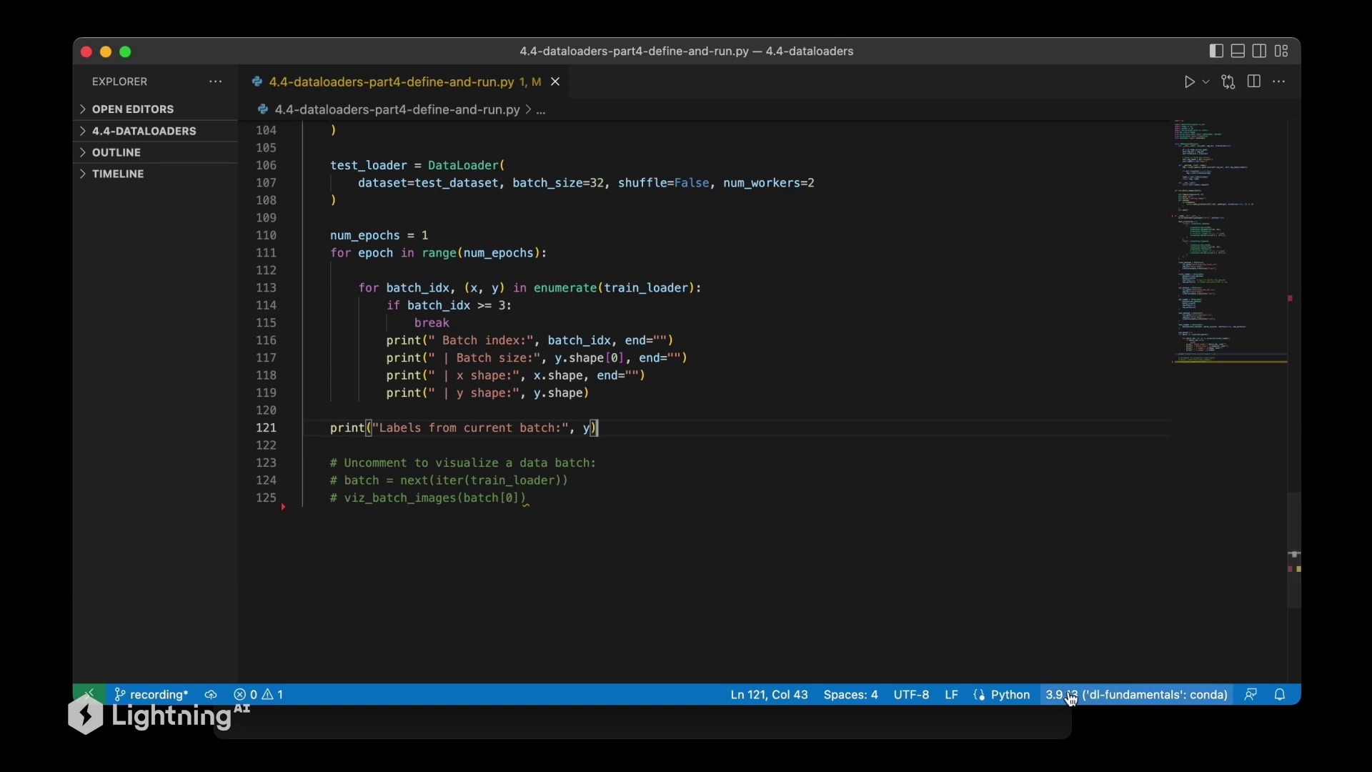
key("super+Tab")
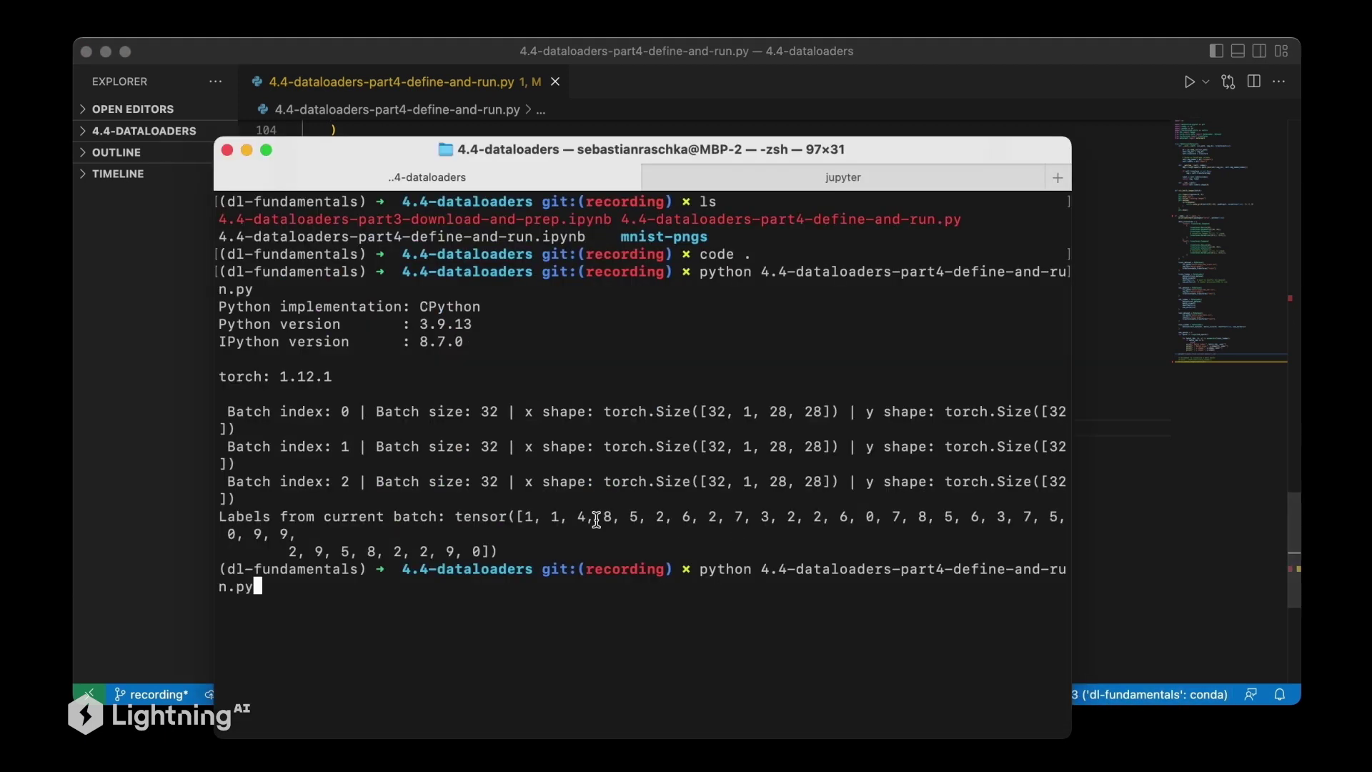
left_click_drag(219, 568, 360, 568)
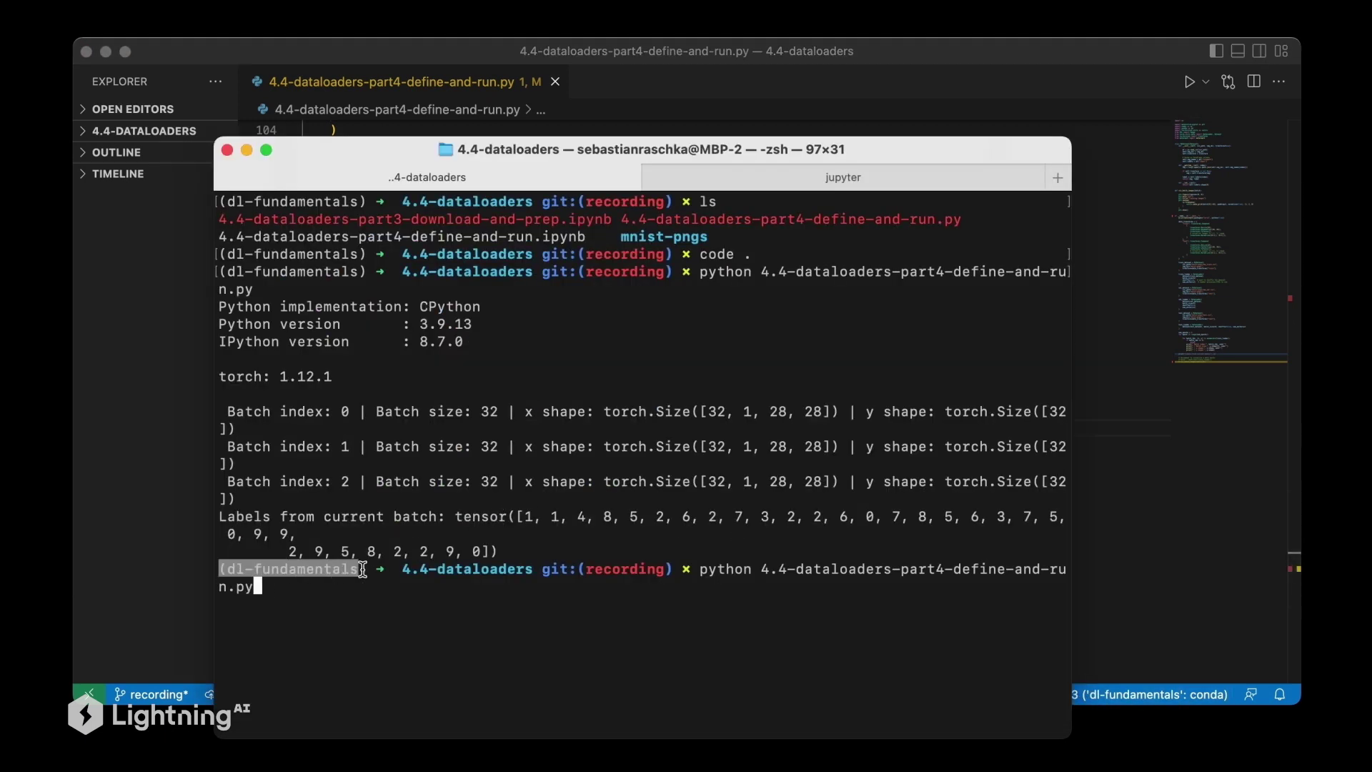
left_click(1134, 507)
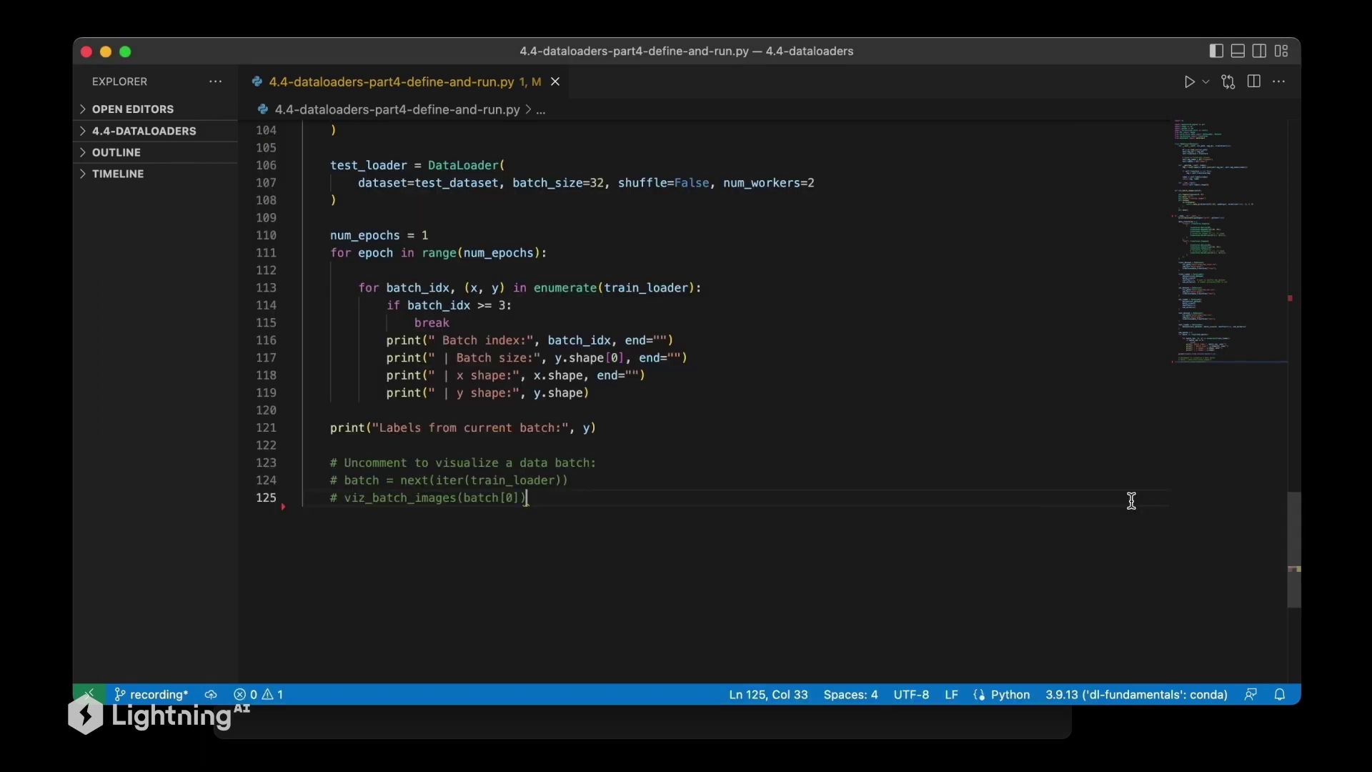
left_click(1134, 695)
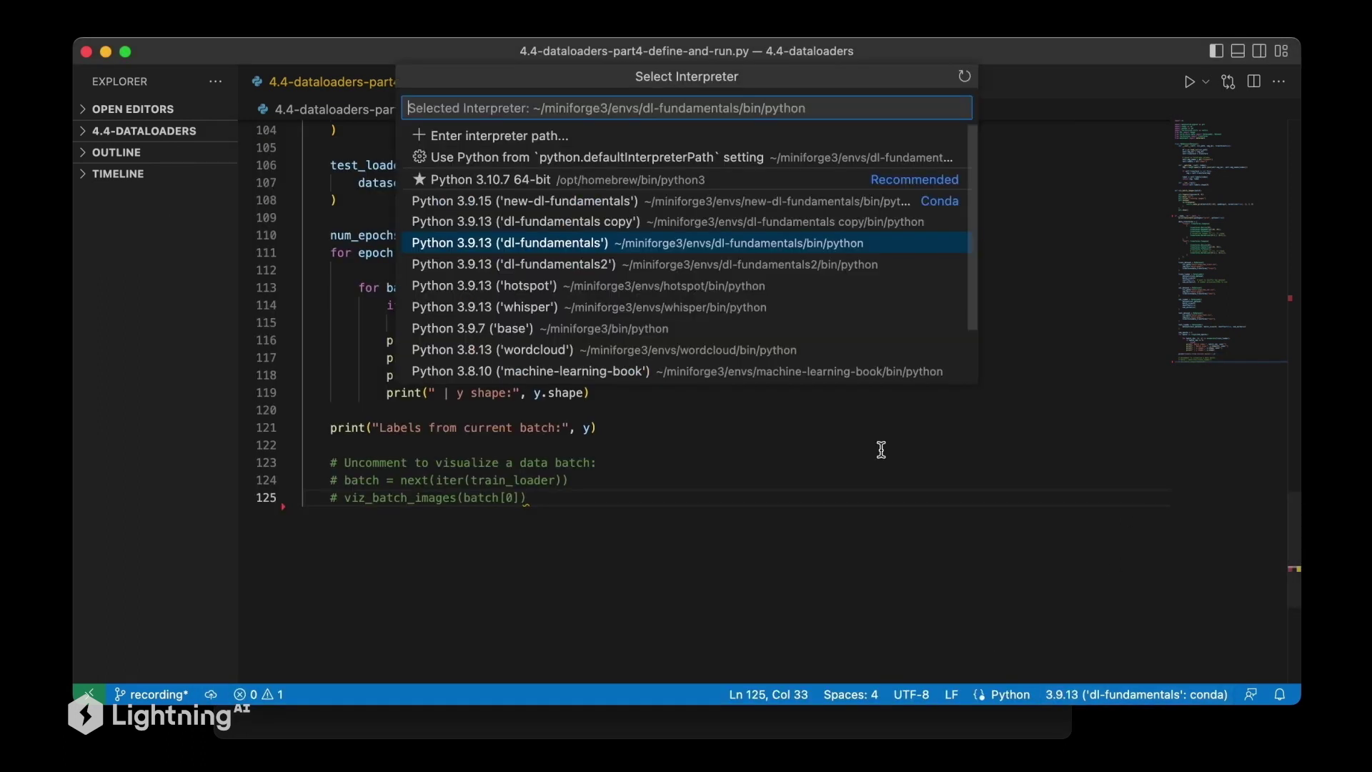
Step: Select the Python 3.9.13 'dl-fundamentals' interpreter and run the script inside the editor
left_click(574, 247)
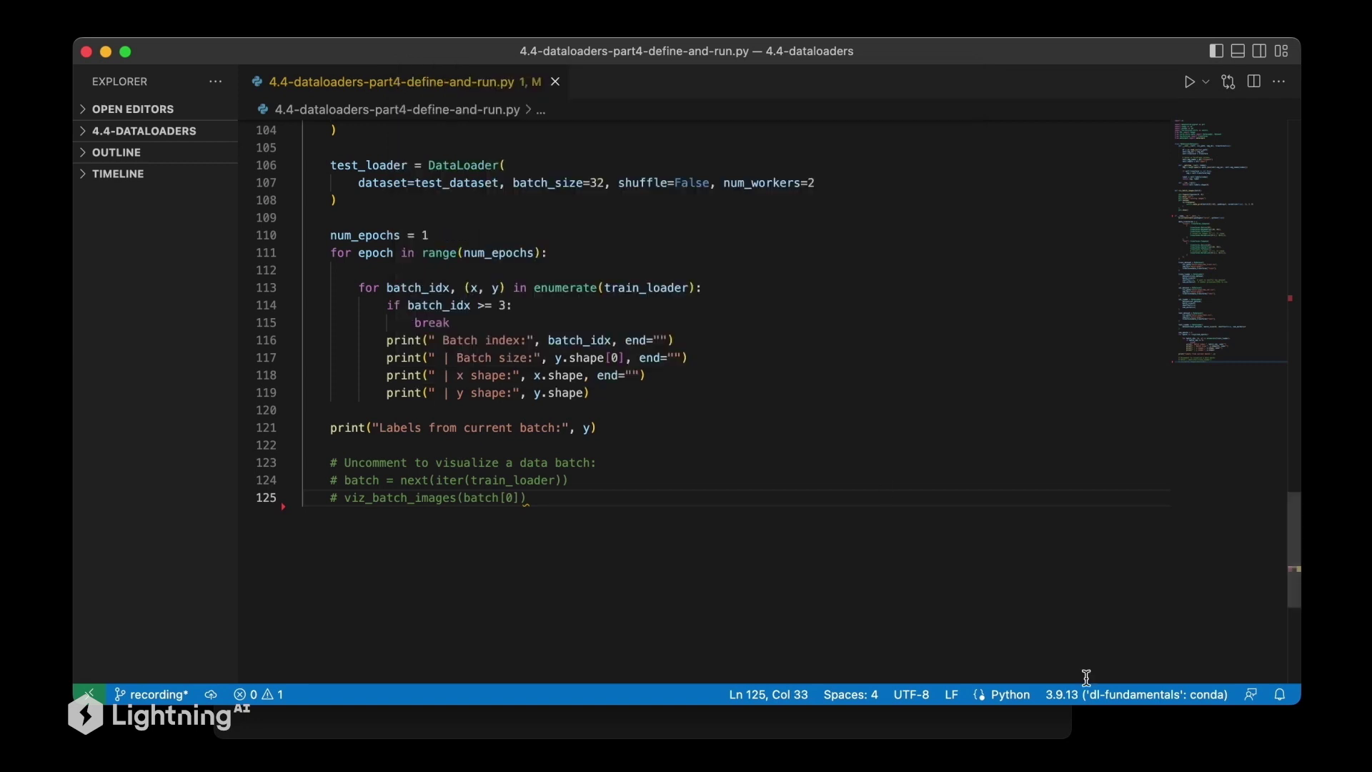
left_click(1185, 82)
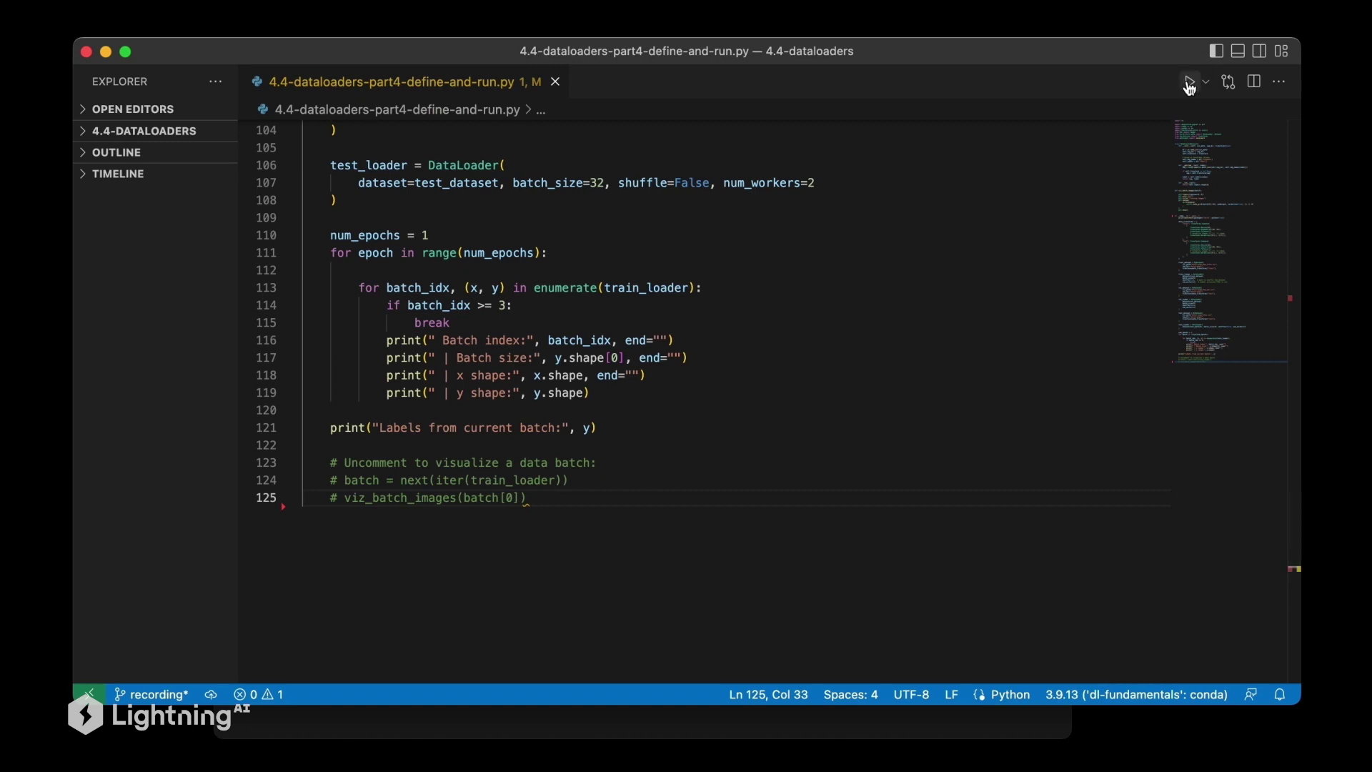